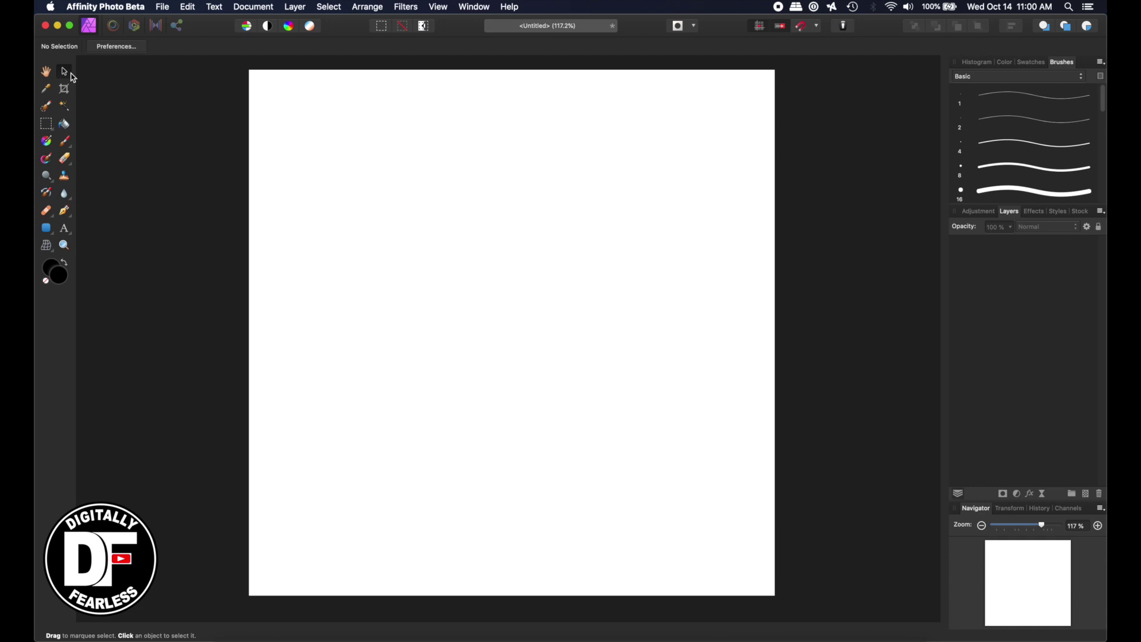
Draw an open wavy curve of five nodes with the Pen tool across the upper part of the canvas.
click(66, 211)
click(316, 267)
drag(407, 201, 485, 190)
drag(558, 235, 624, 271)
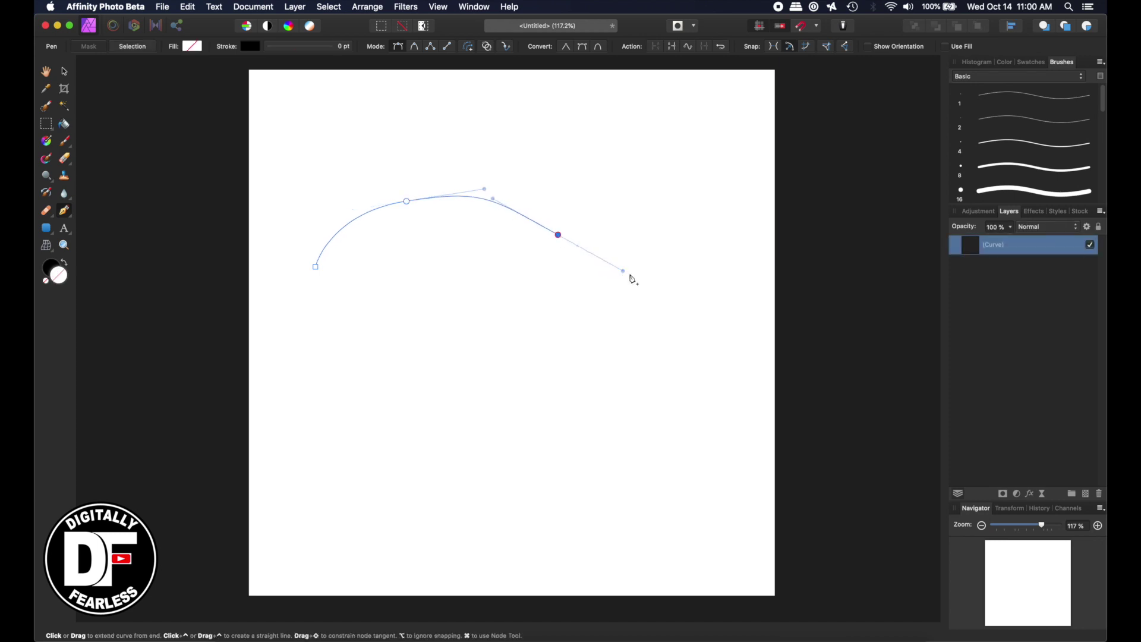
drag(682, 244, 733, 211)
drag(759, 162, 770, 137)
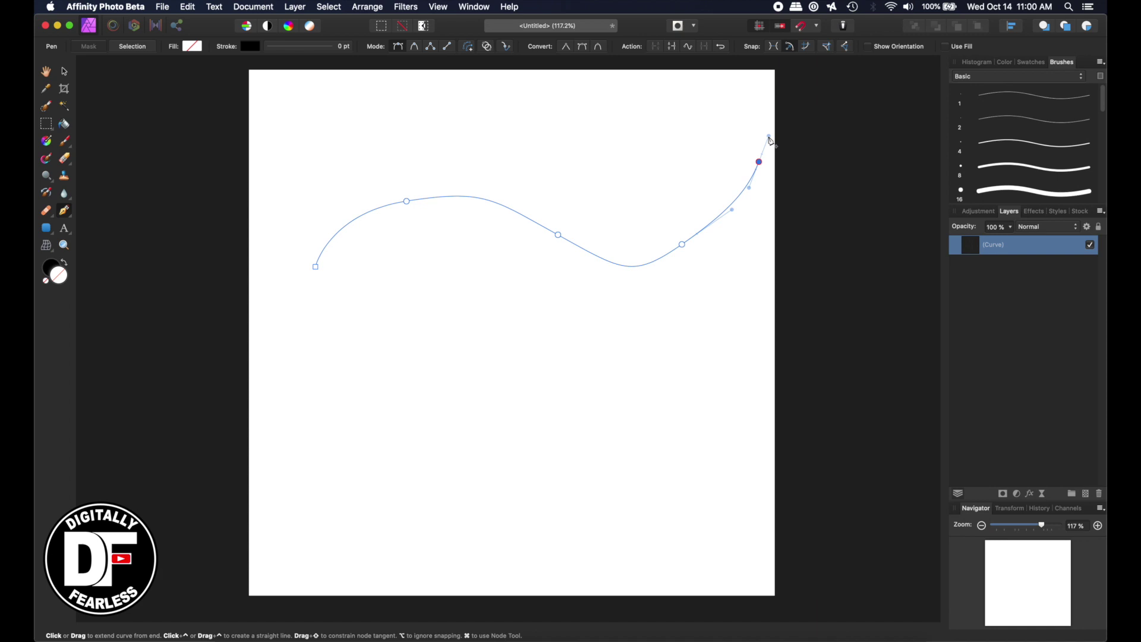
Add the text "Digitally Fearless" along the wavy curve as path text.
click(65, 229)
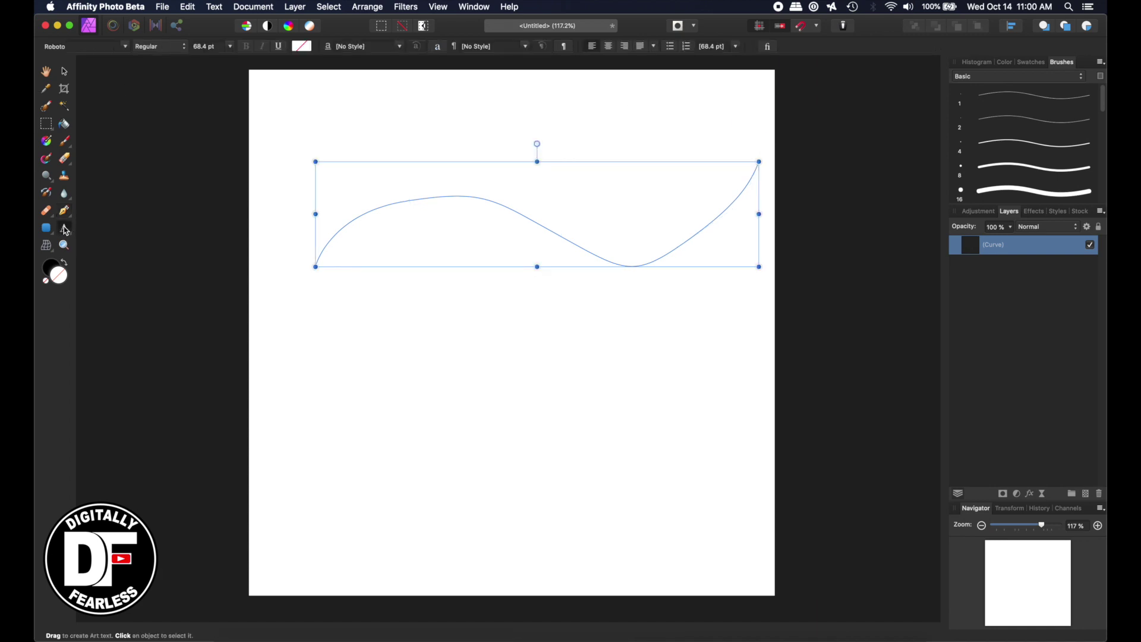
click(328, 245)
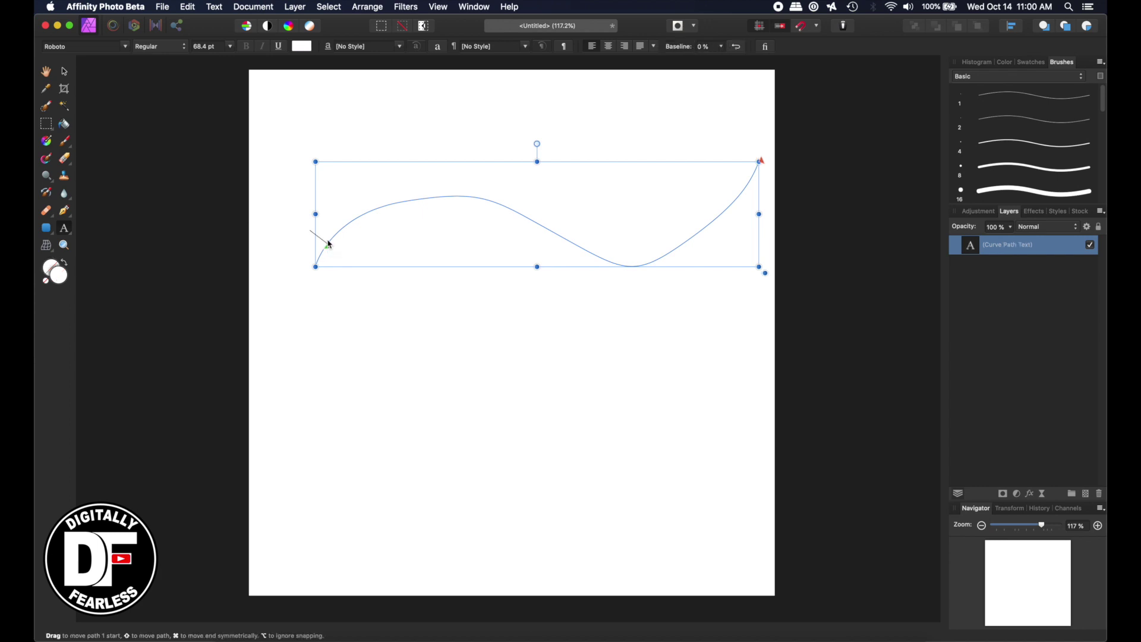
text(Dig)
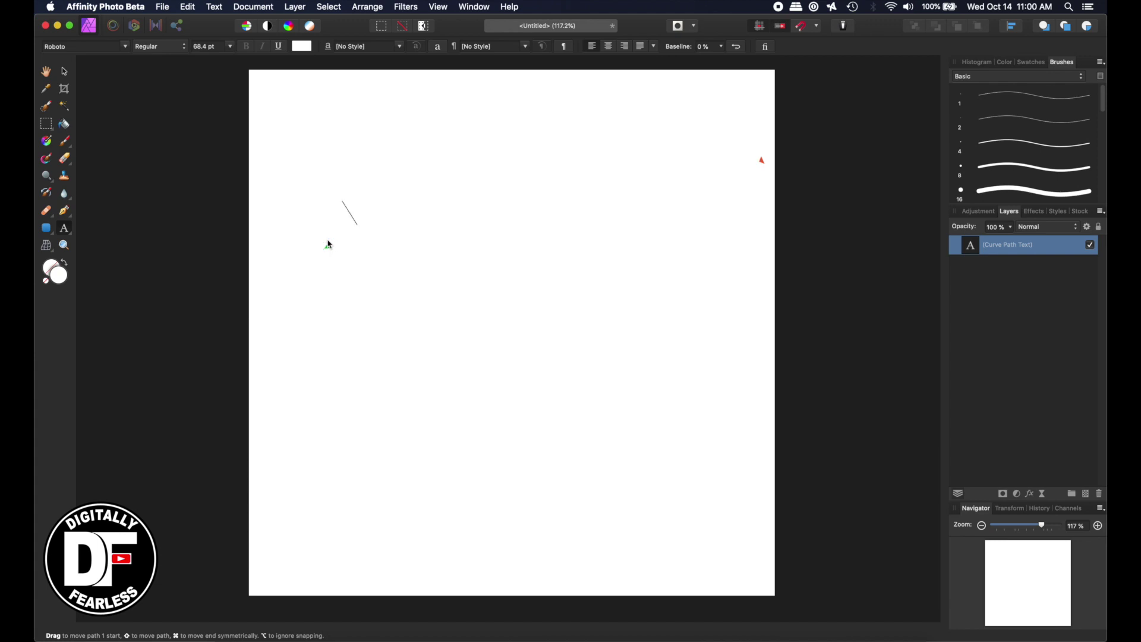
text(itally)
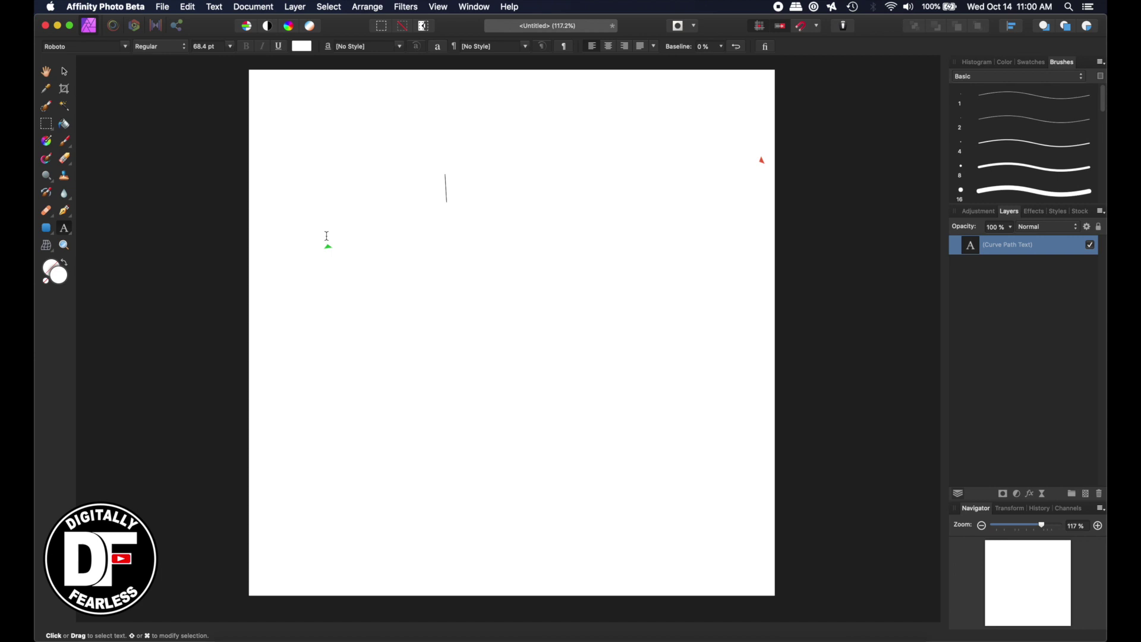
key(Escape)
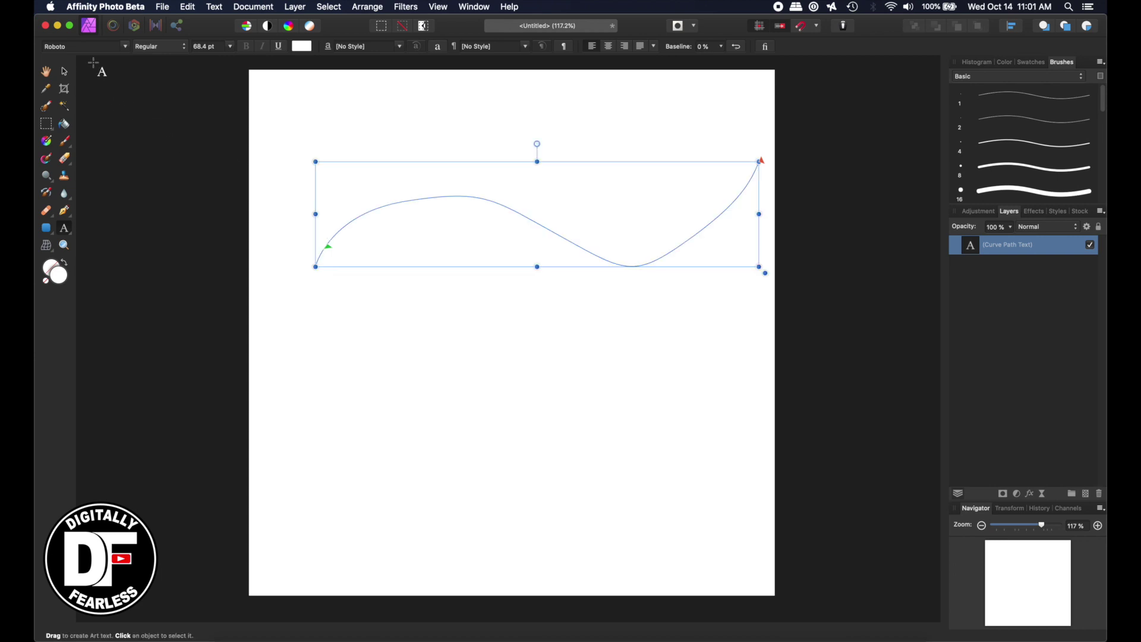
Set the path text's colour to black, with lightness 0.
click(65, 72)
click(306, 47)
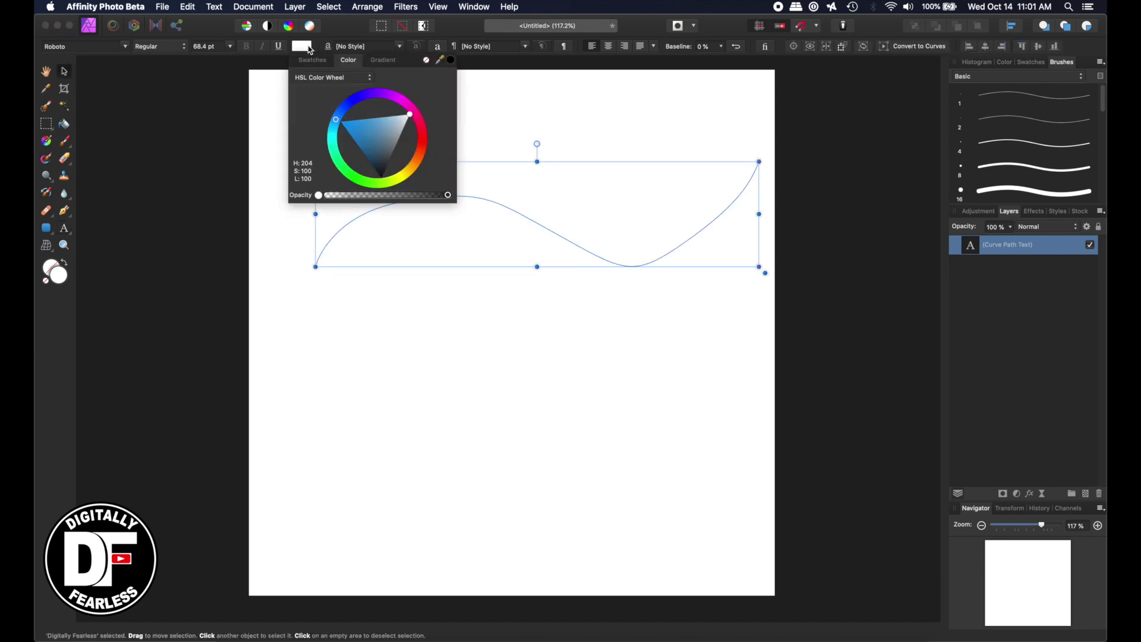
drag(377, 129, 381, 177)
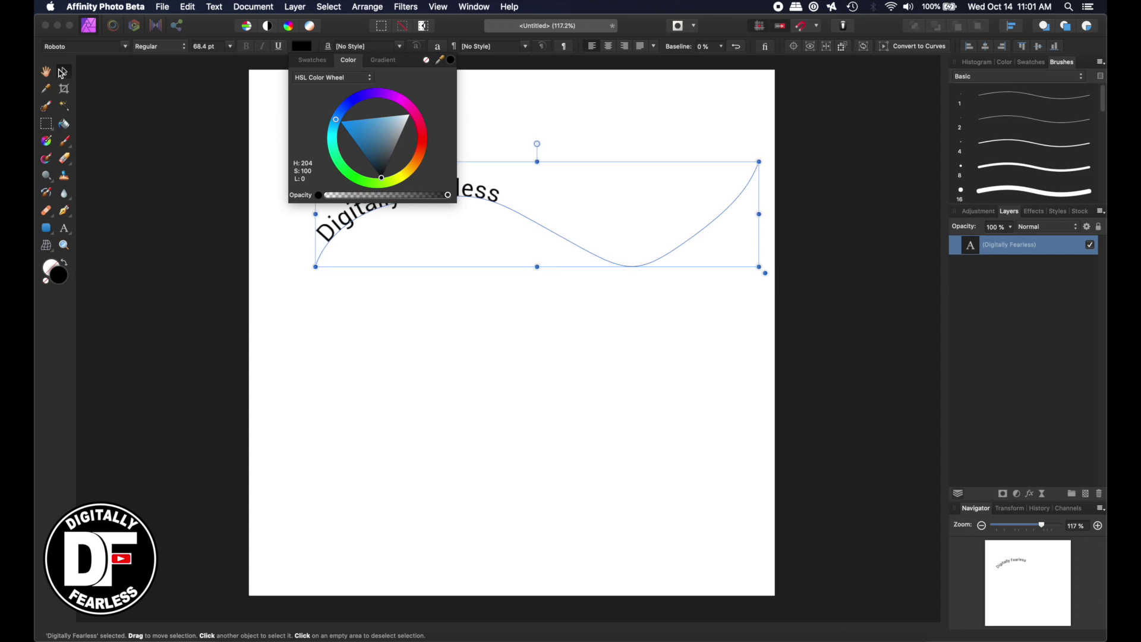
click(62, 73)
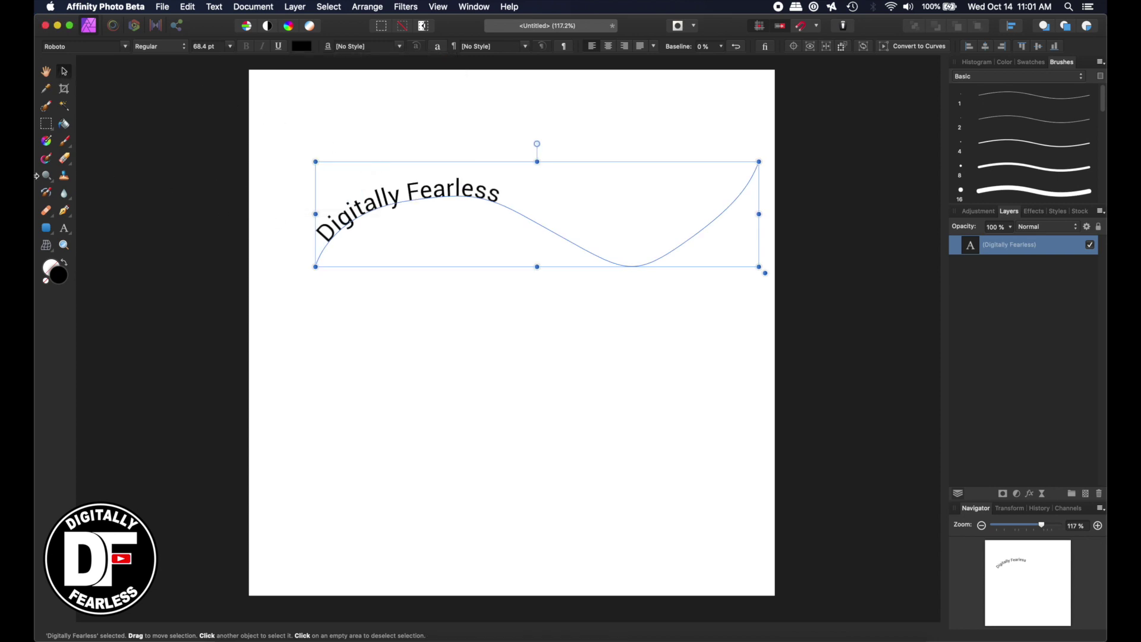
Move the path text with its curve slightly closer to the canvas's left edge.
click(64, 228)
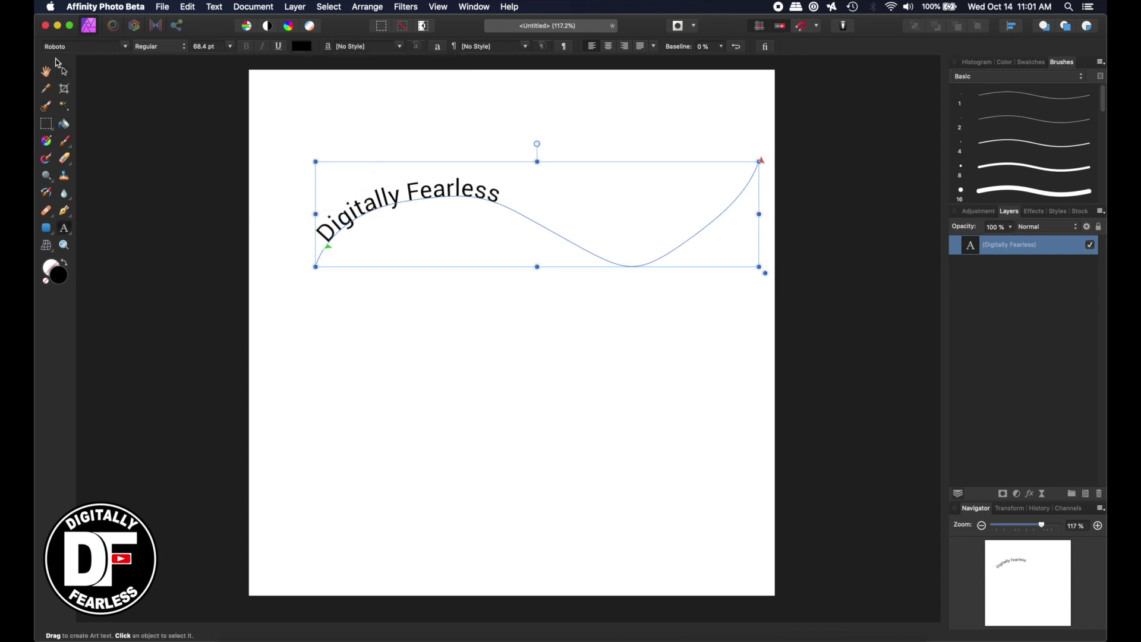
click(64, 70)
drag(322, 233, 283, 229)
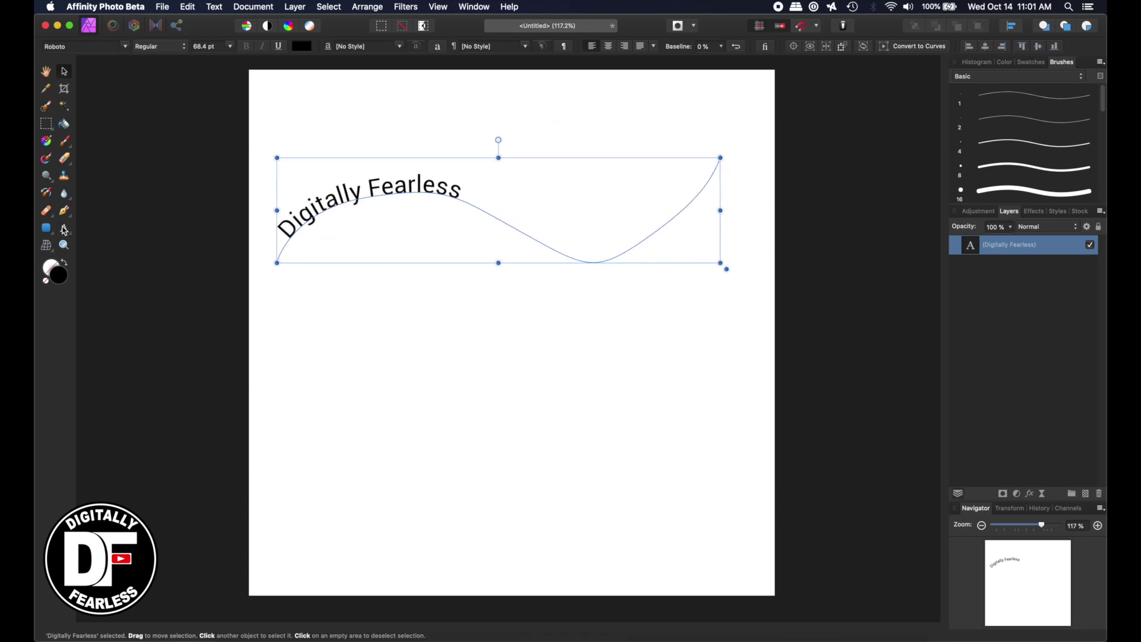
Set the font size of the whole "Digitally Fearless" path text to 96 pt.
click(64, 229)
drag(287, 229, 475, 194)
click(231, 48)
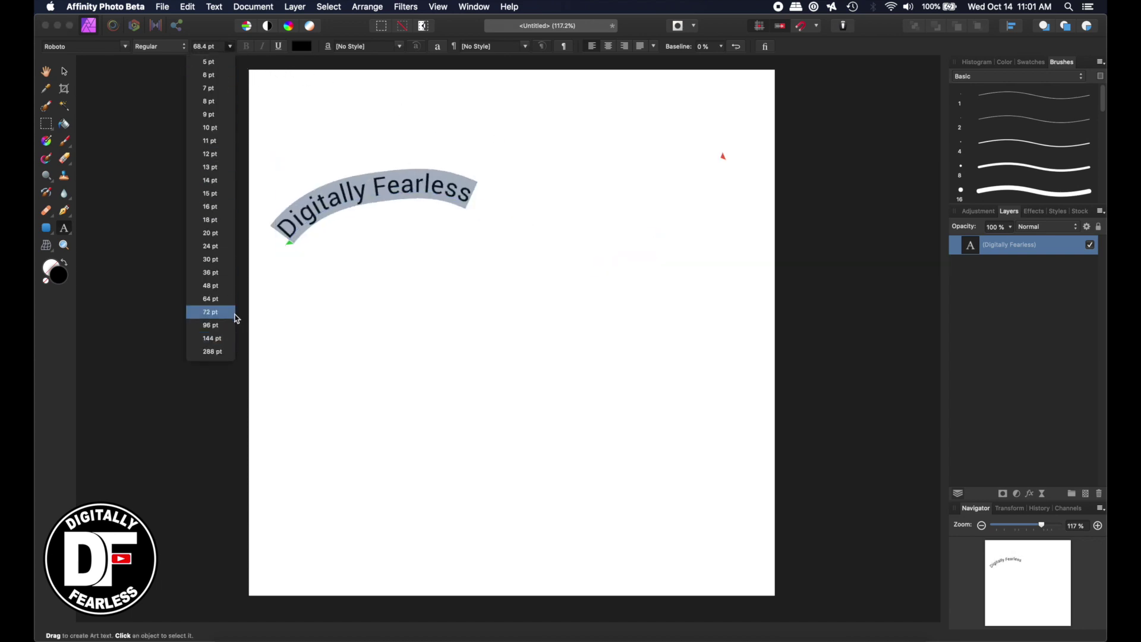
click(231, 327)
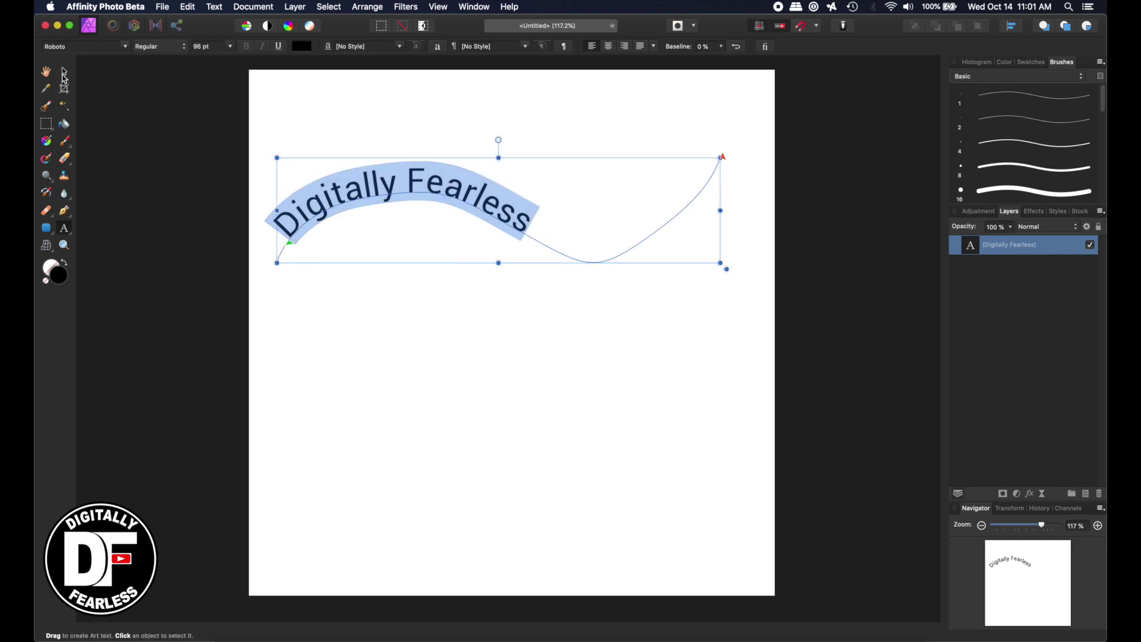
click(65, 74)
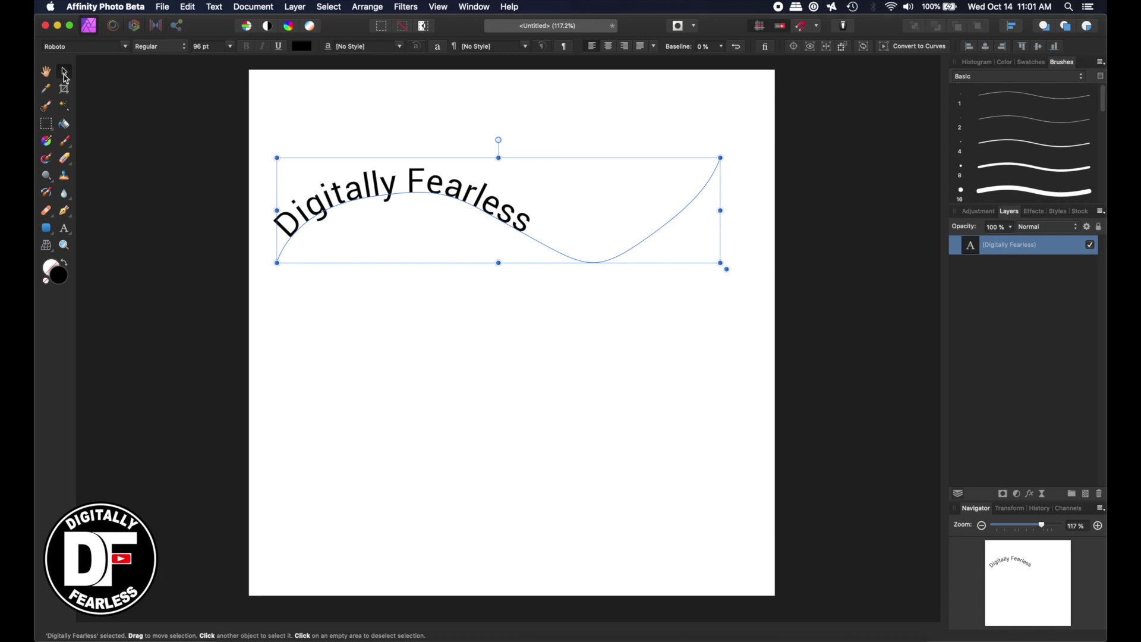
Place the confetti cone photo from the Unsplash stock library onto the canvas.
key(super+d)
key(super+z)
click(1081, 211)
drag(973, 382, 490, 373)
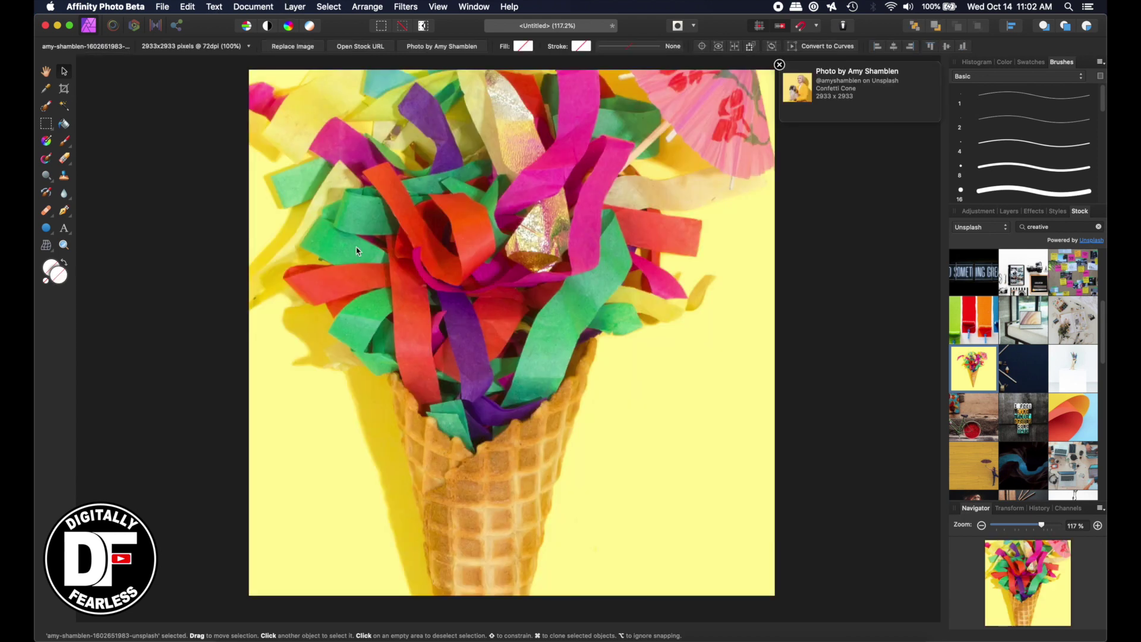
Resize the canvas to the full extent of the placed photo.
click(260, 13)
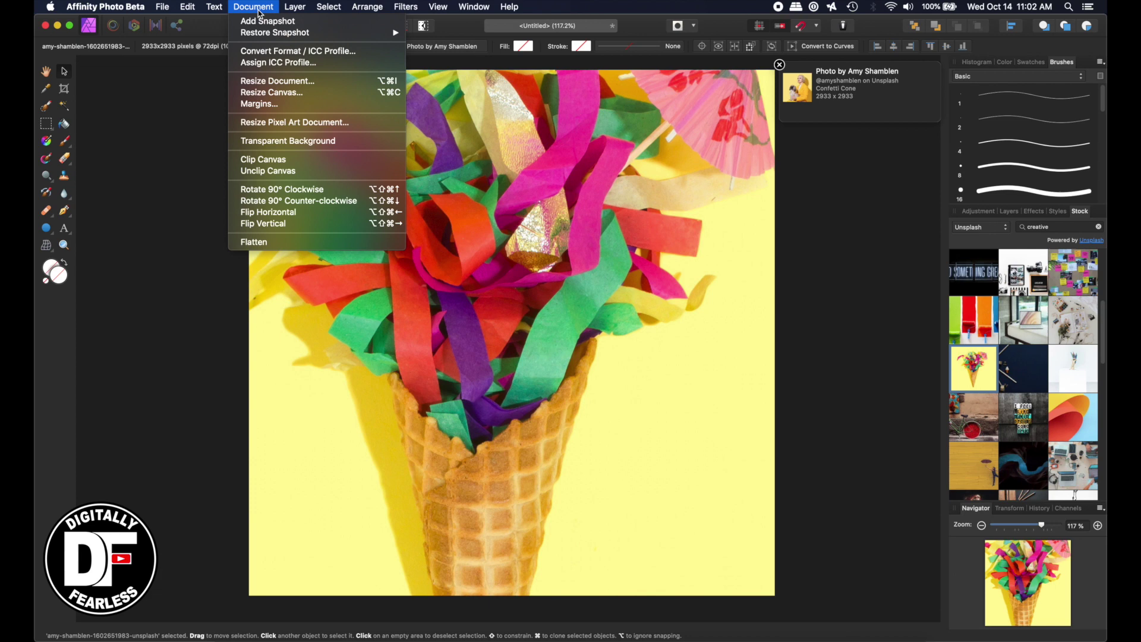
click(254, 160)
click(64, 72)
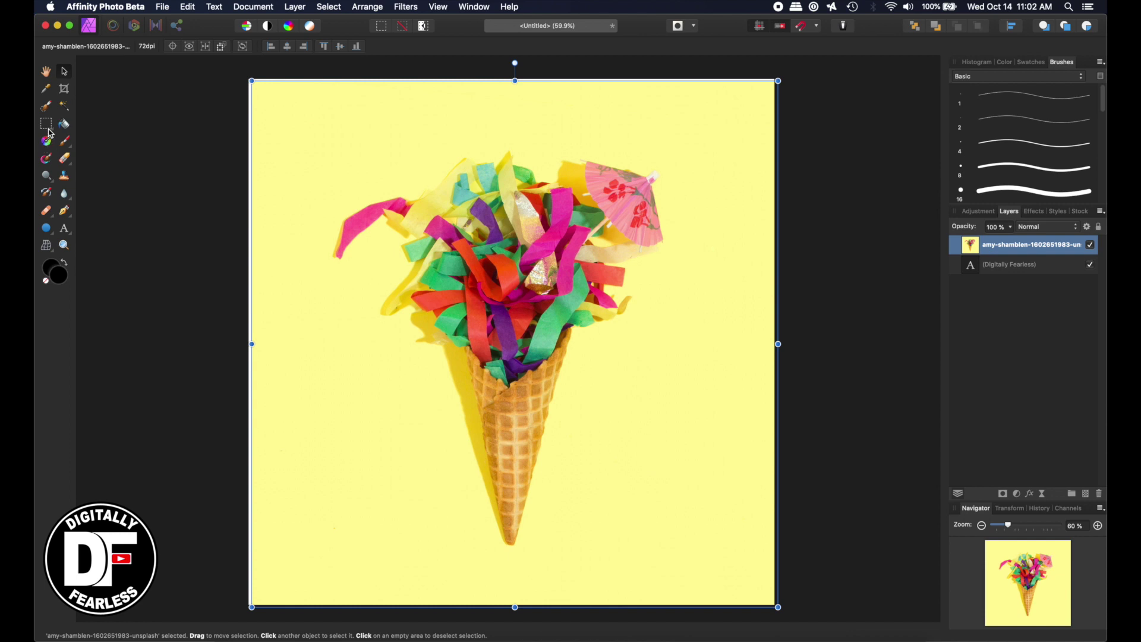
Try elliptical marquee selections over the confetti cone in the photo.
click(47, 125)
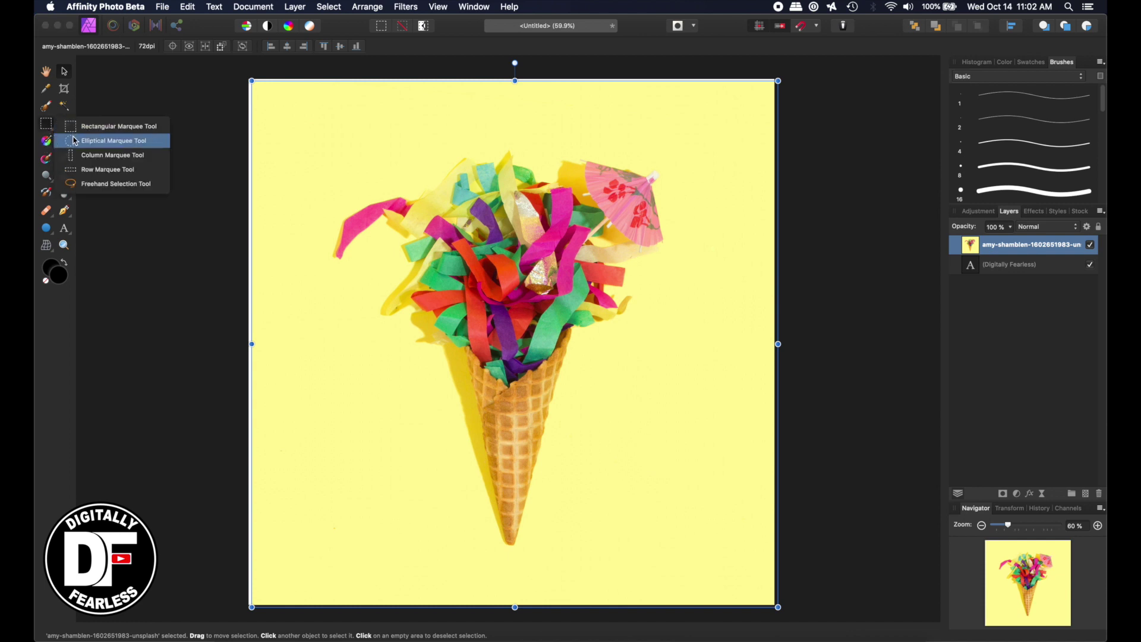
click(101, 140)
drag(339, 109, 612, 455)
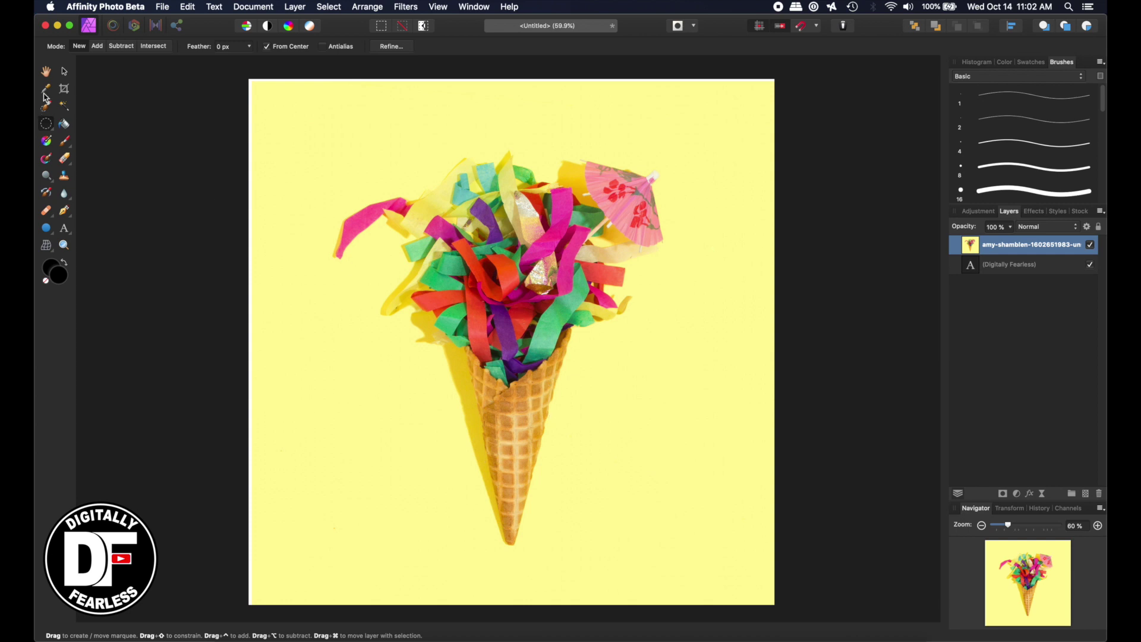
click(65, 73)
click(45, 126)
drag(340, 188, 711, 569)
click(711, 569)
mouse_move(499, 258)
mouse_down()
mouse_move(492, 227)
mouse_move(395, 158)
mouse_move(358, 106)
mouse_move(365, 56)
mouse_move(299, 204)
mouse_move(301, 301)
mouse_up()
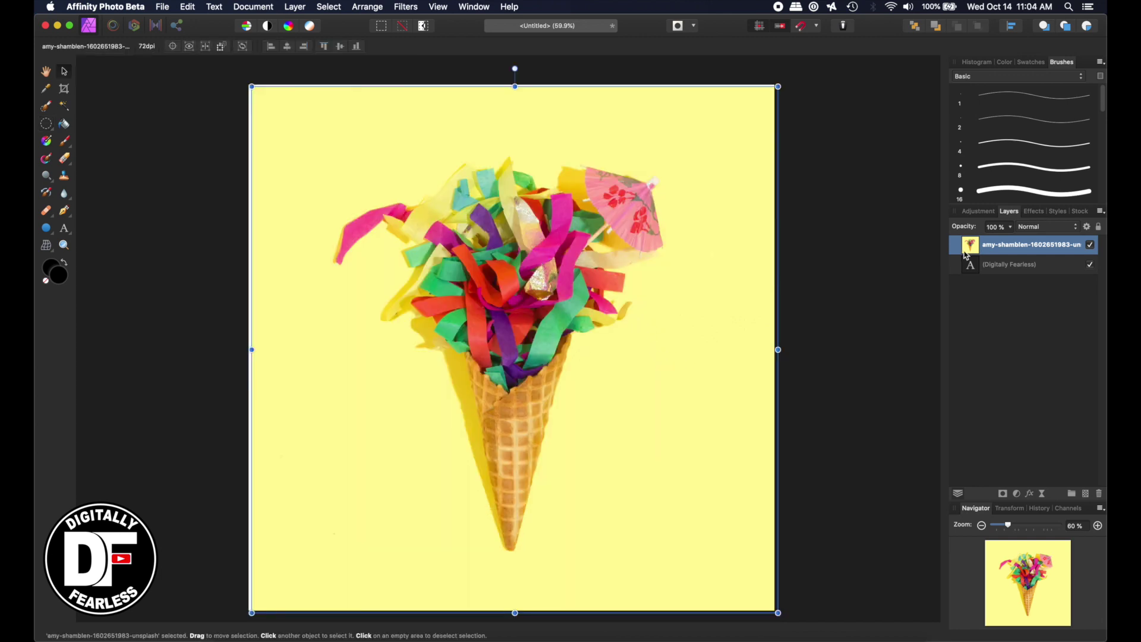
Add a Curves adjustment above the photo and shape a master S-curve through about X 0.66, Y 0.767 and X 0.291, Y 0.222.
click(1018, 496)
scroll(1011, 522, down, 3)
click(1009, 558)
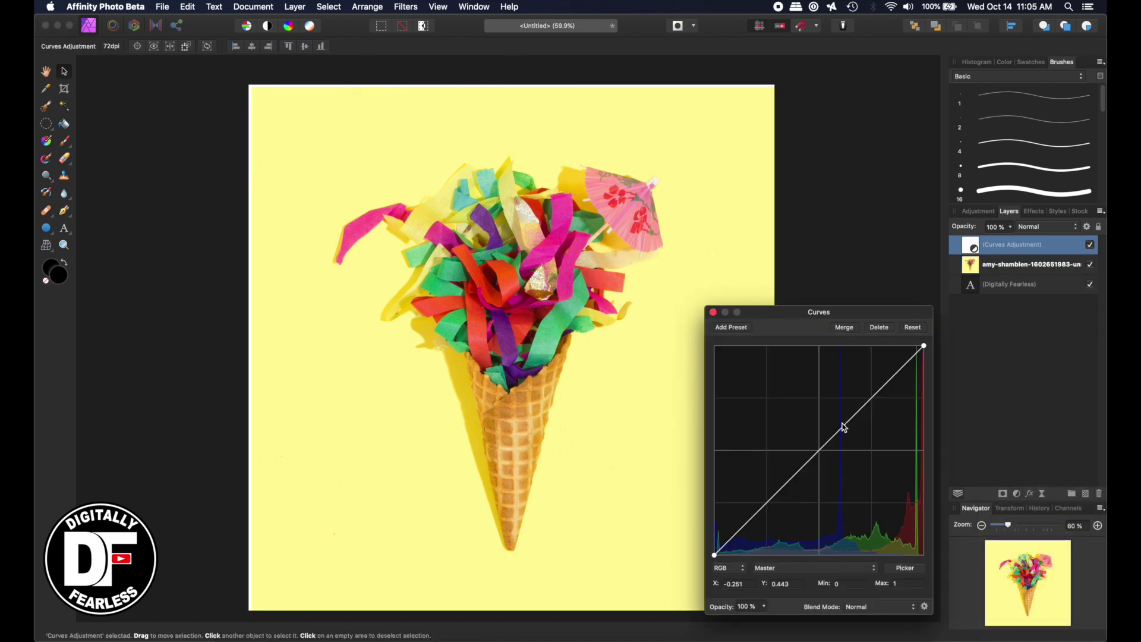
drag(852, 416, 852, 394)
drag(768, 493, 777, 512)
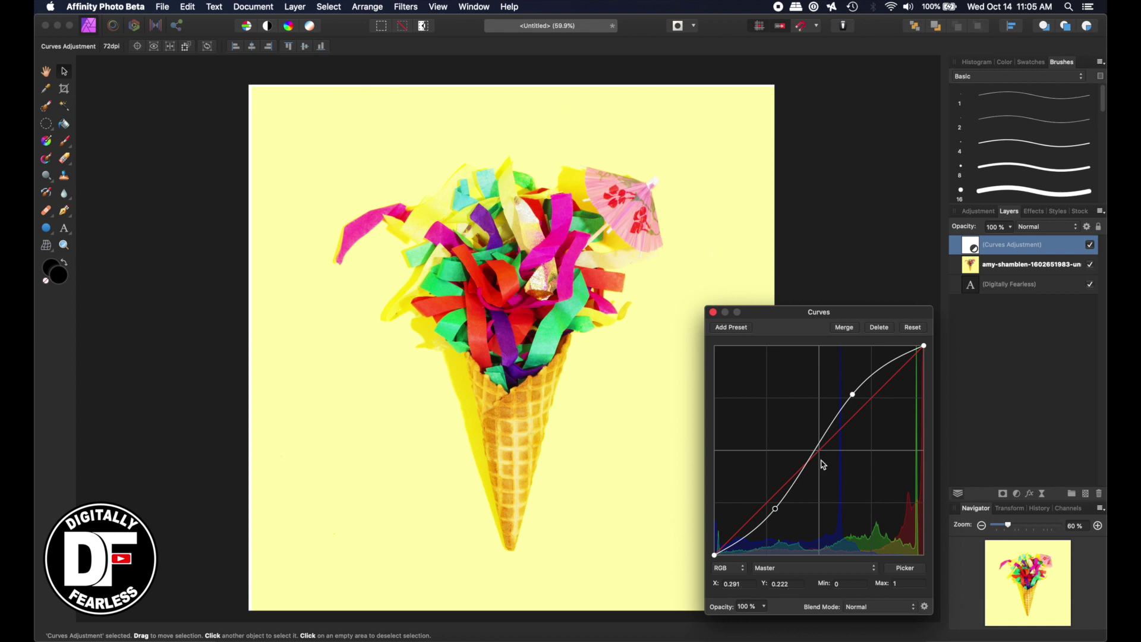
drag(793, 313, 787, 57)
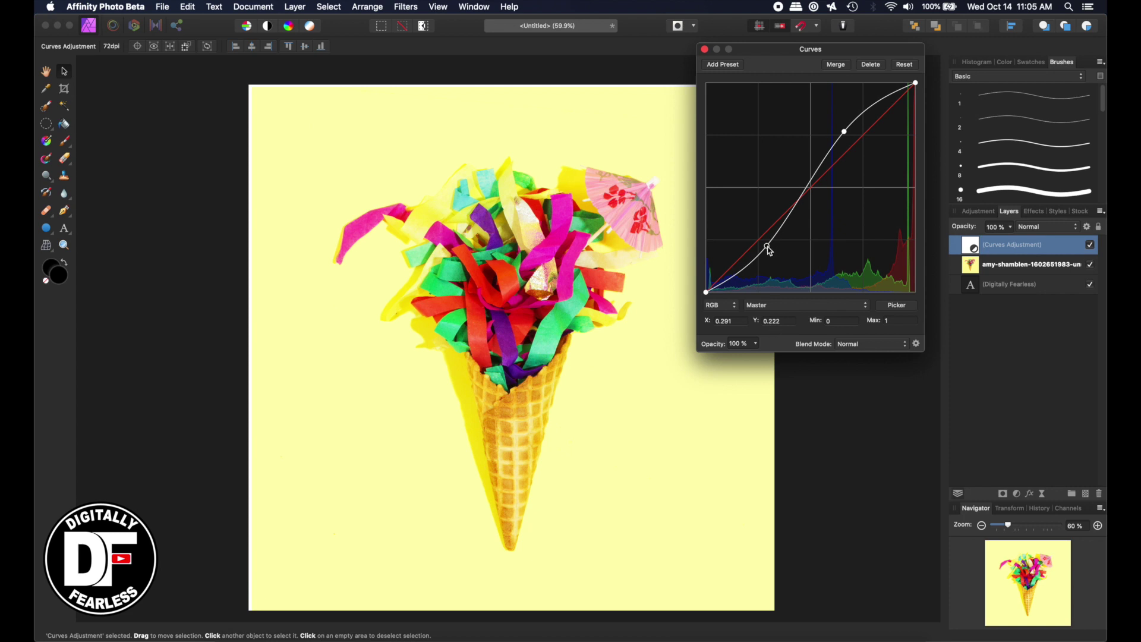
Remove the lower point from the curve and set the remaining point to X 0.5, Y 0.5.
key(BackSpace)
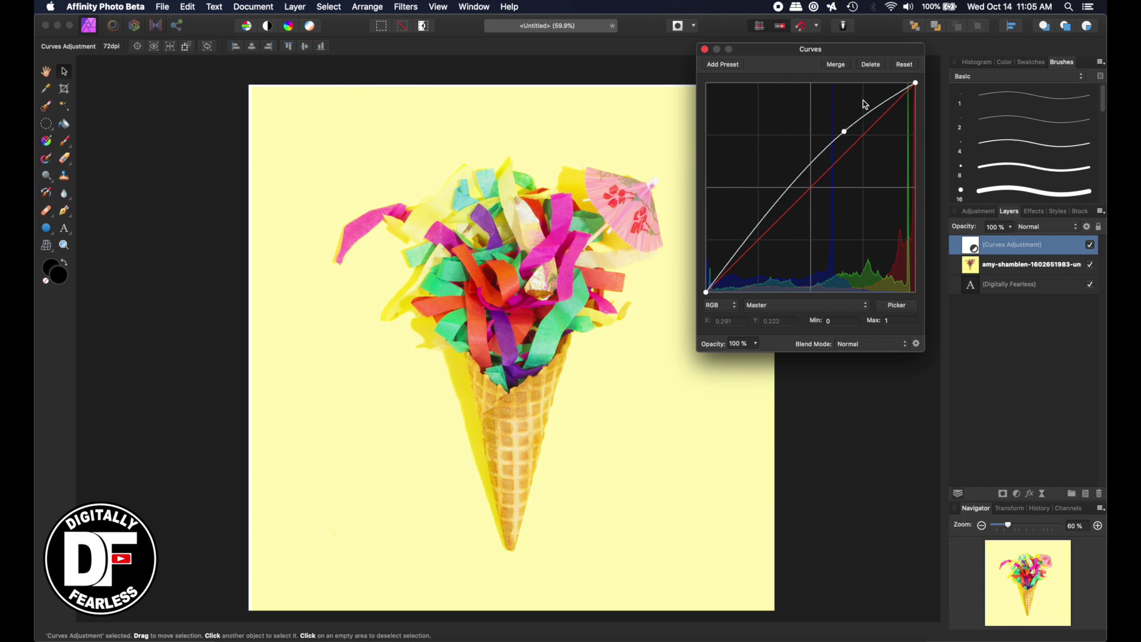
click(845, 131)
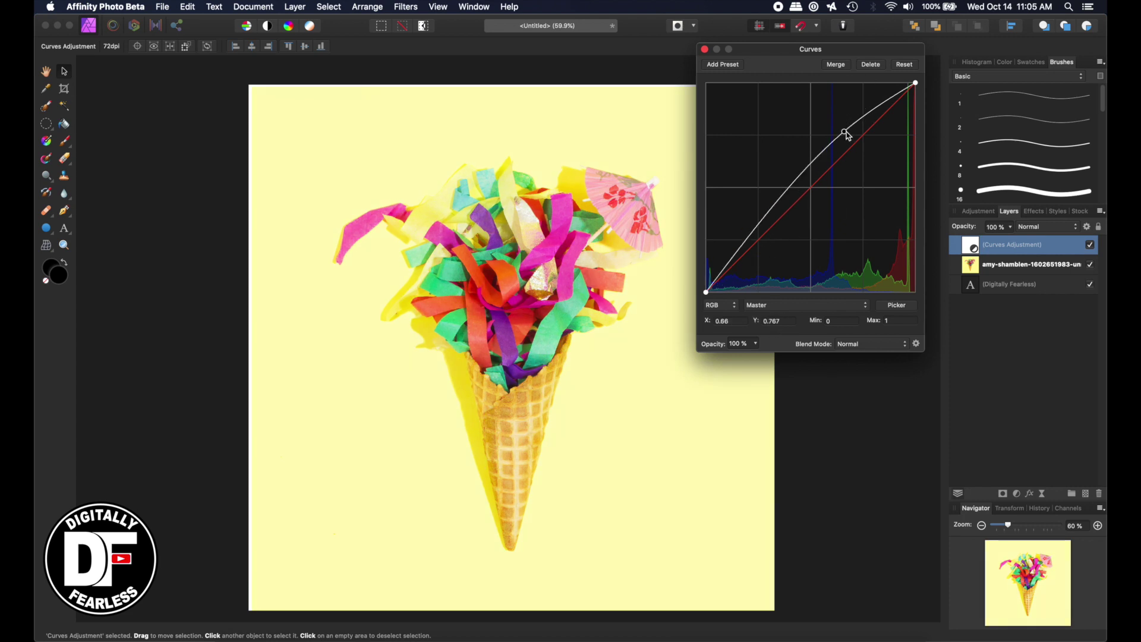
click(776, 322)
key(BackSpace)
key(Return)
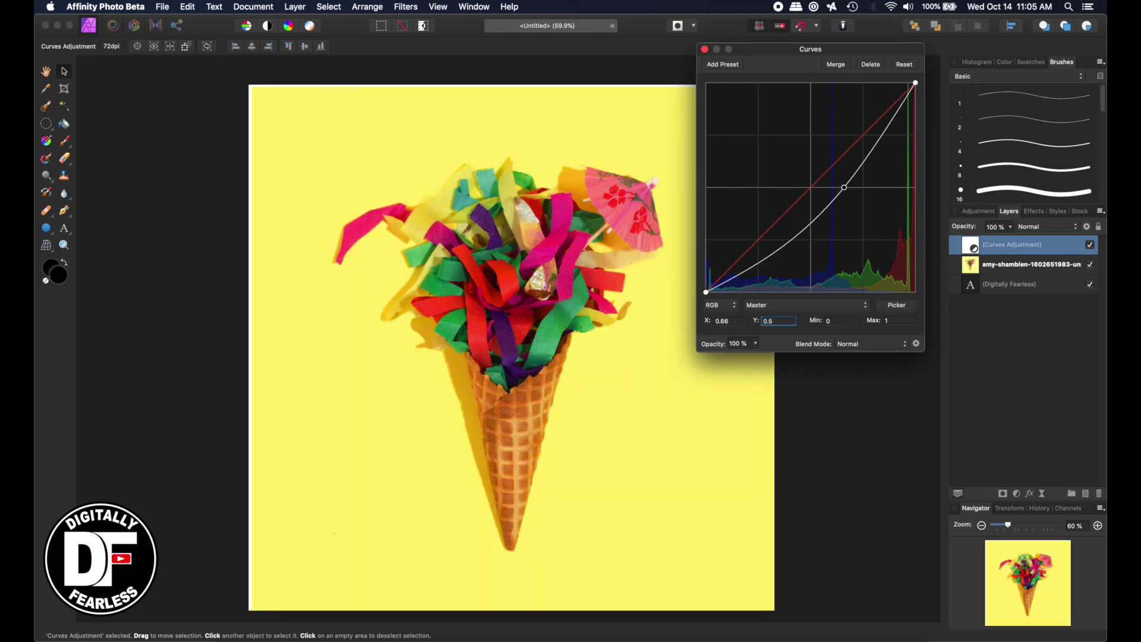
click(728, 322)
text(.5)
key(Return)
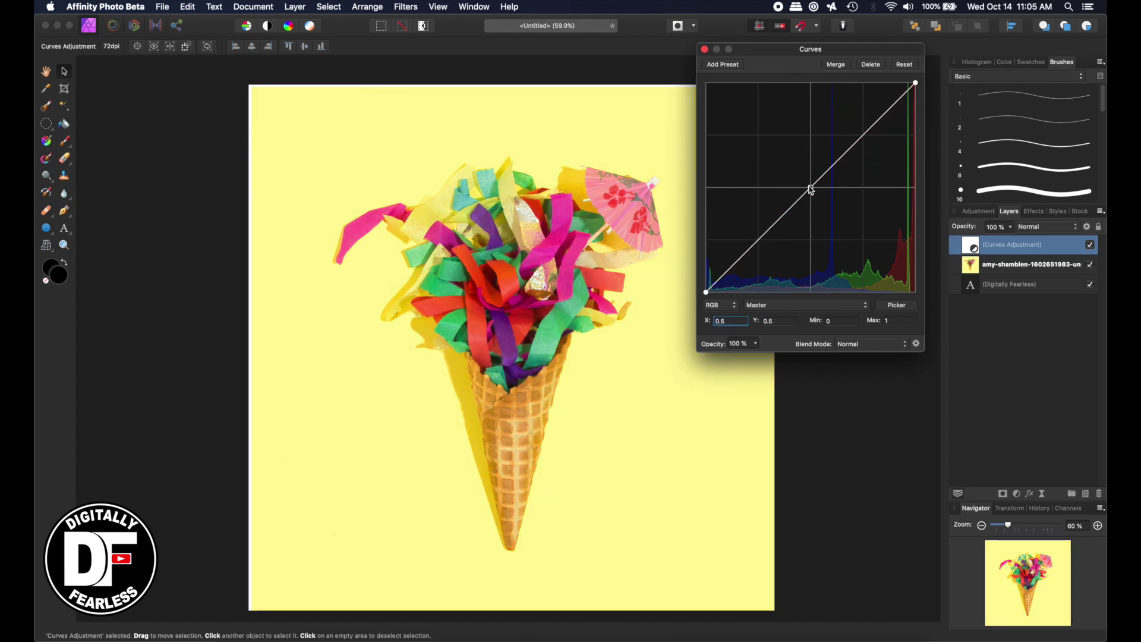
Reshape the curve into a steeper S by raising the highlights and lowering a shadow point to about X 0.305, Y 0.157.
mouse_move(811, 190)
mouse_down()
mouse_move(814, 198)
mouse_move(795, 171)
mouse_move(819, 220)
mouse_move(797, 174)
mouse_up()
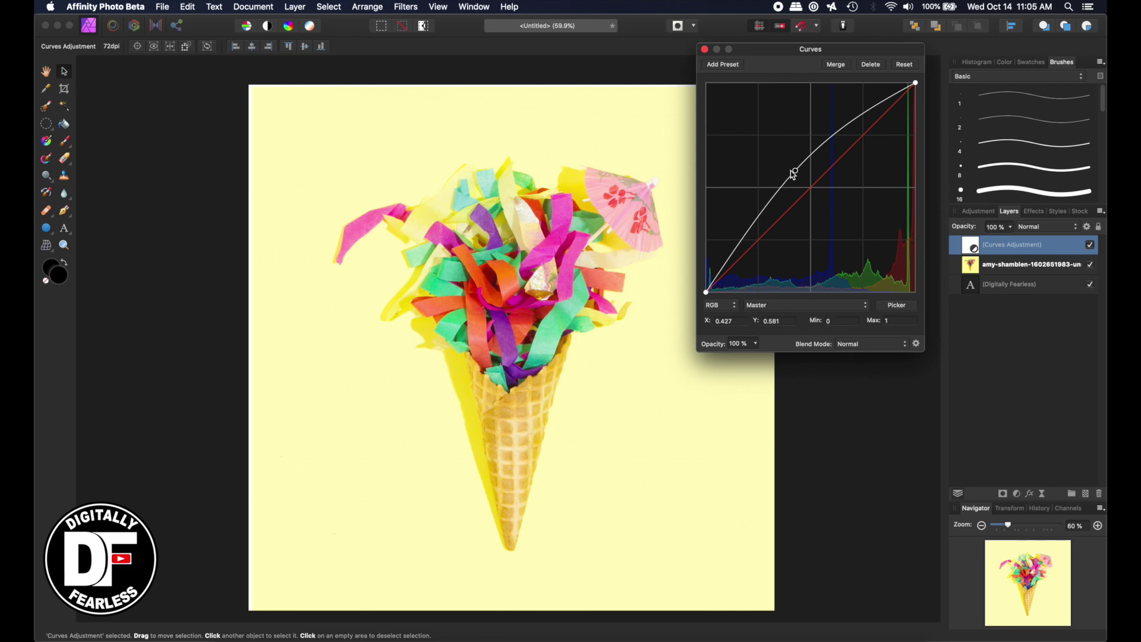
drag(797, 171, 838, 132)
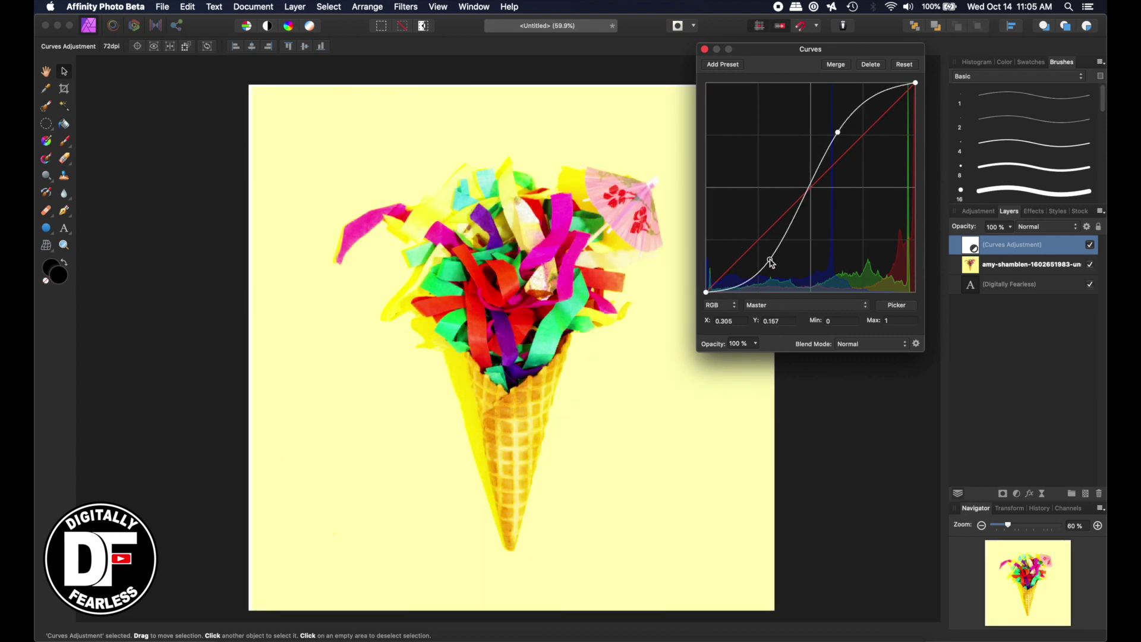
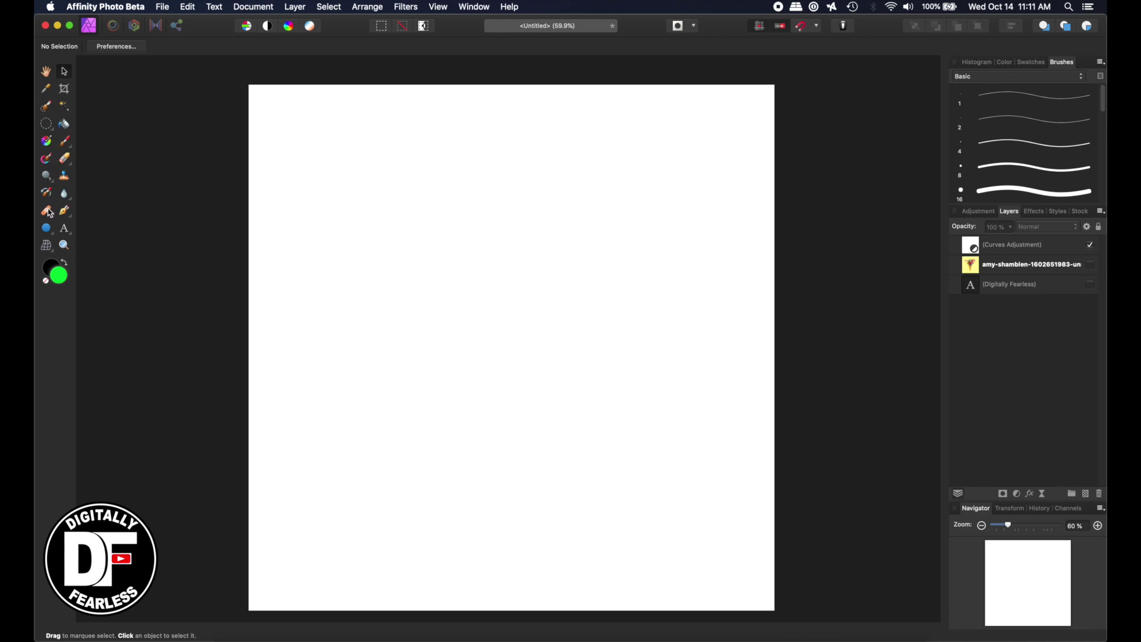
Draw a green 12-tooth cog in the upper left area of the canvas.
click(46, 229)
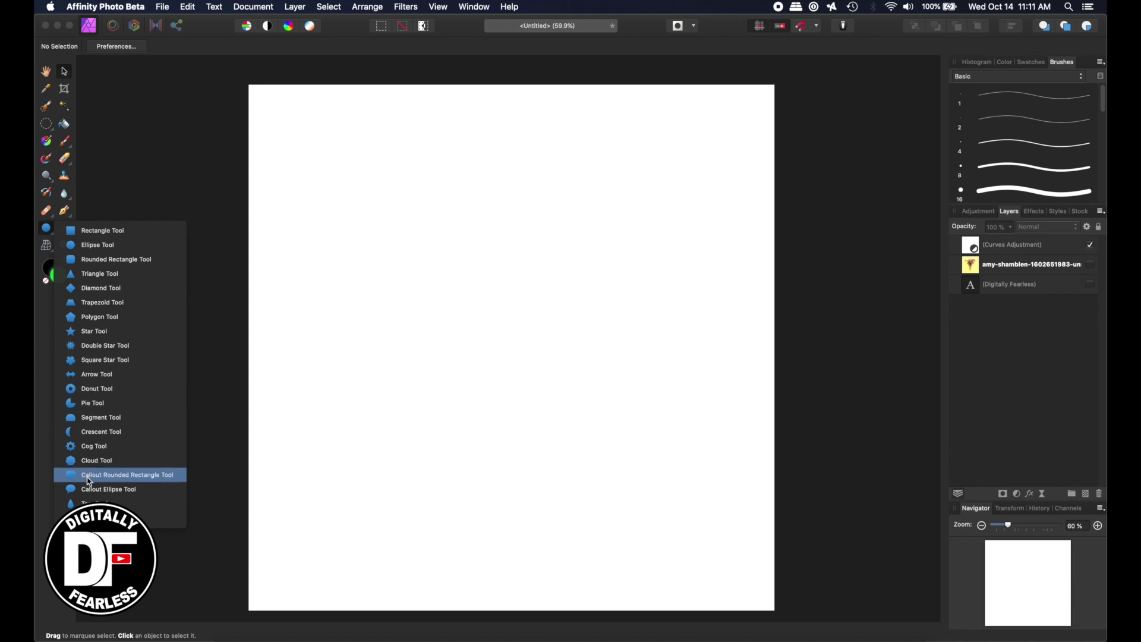
click(92, 448)
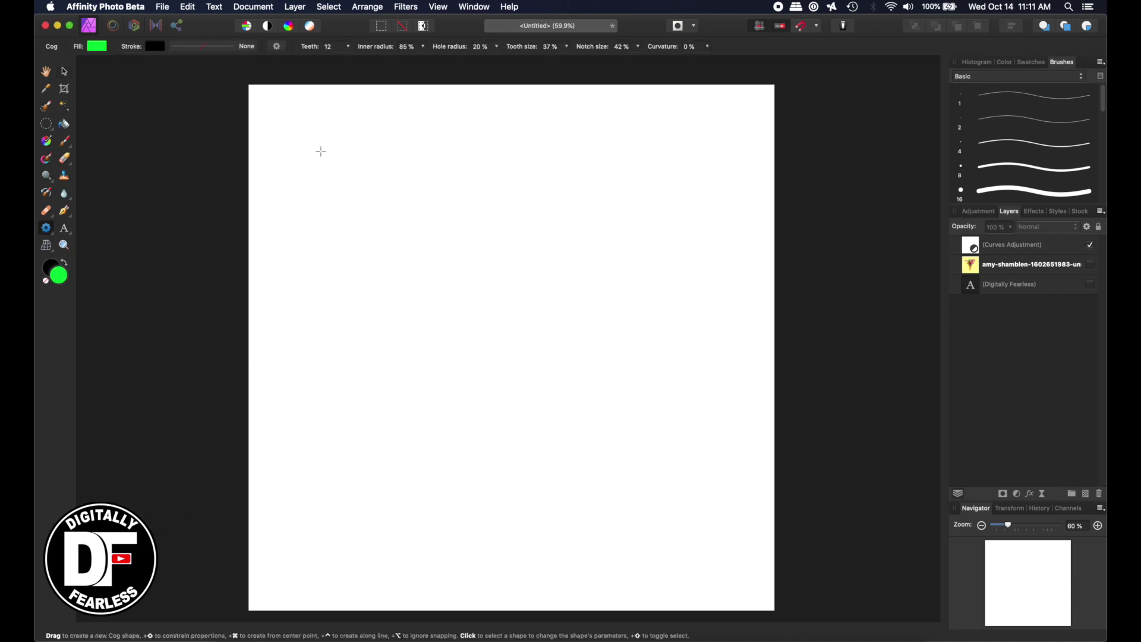
drag(319, 152, 416, 249)
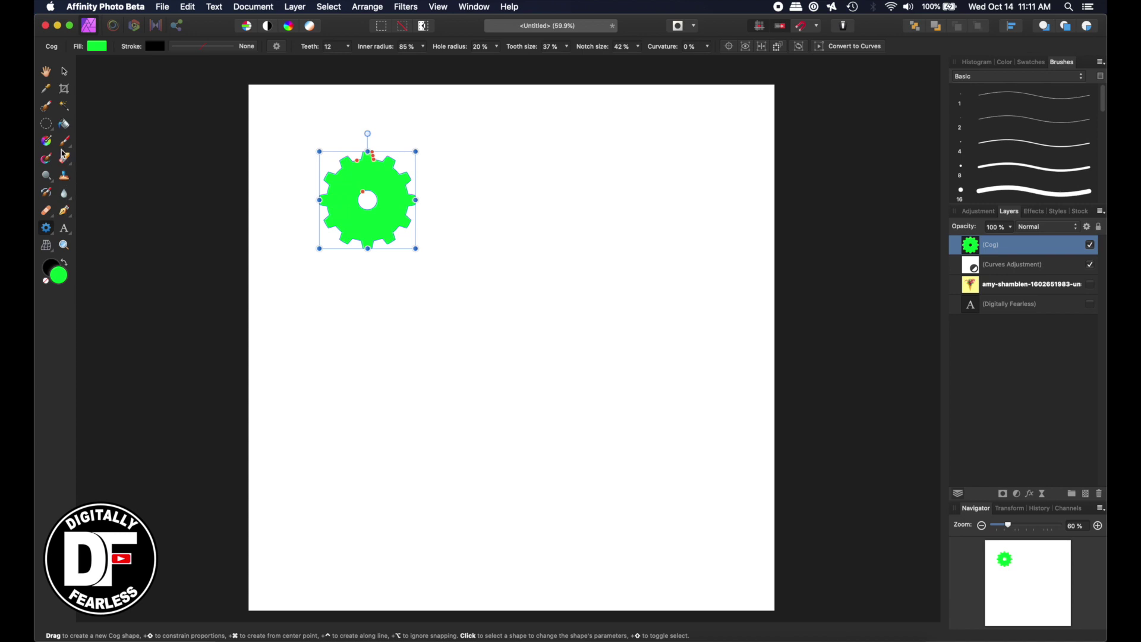
Draw a closed-looking zigzag of three curved spikes with the Pen tool beside the cog and fill it green.
click(64, 211)
drag(453, 230, 466, 206)
drag(481, 137, 480, 136)
drag(484, 211, 474, 230)
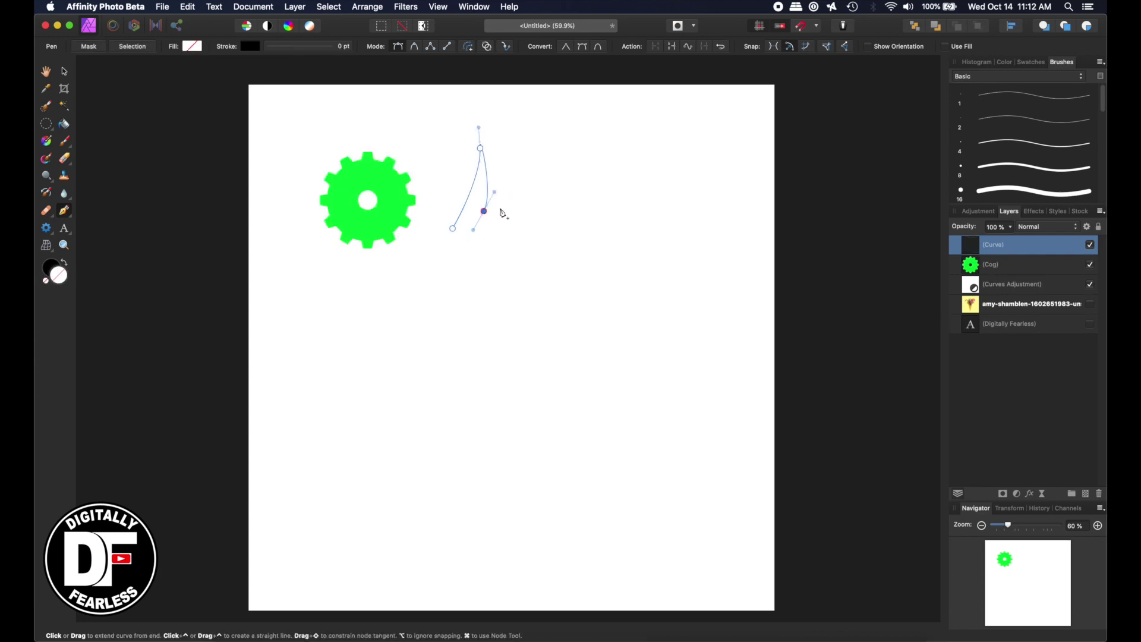
drag(510, 147, 497, 119)
drag(516, 206, 495, 241)
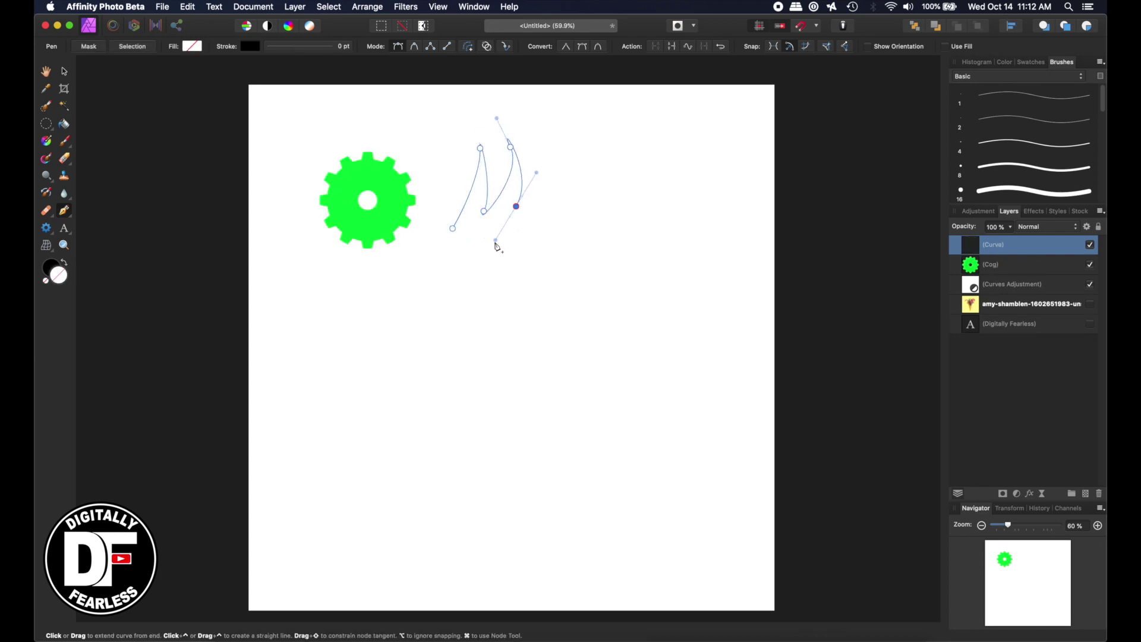
drag(551, 166, 542, 120)
drag(547, 223, 515, 231)
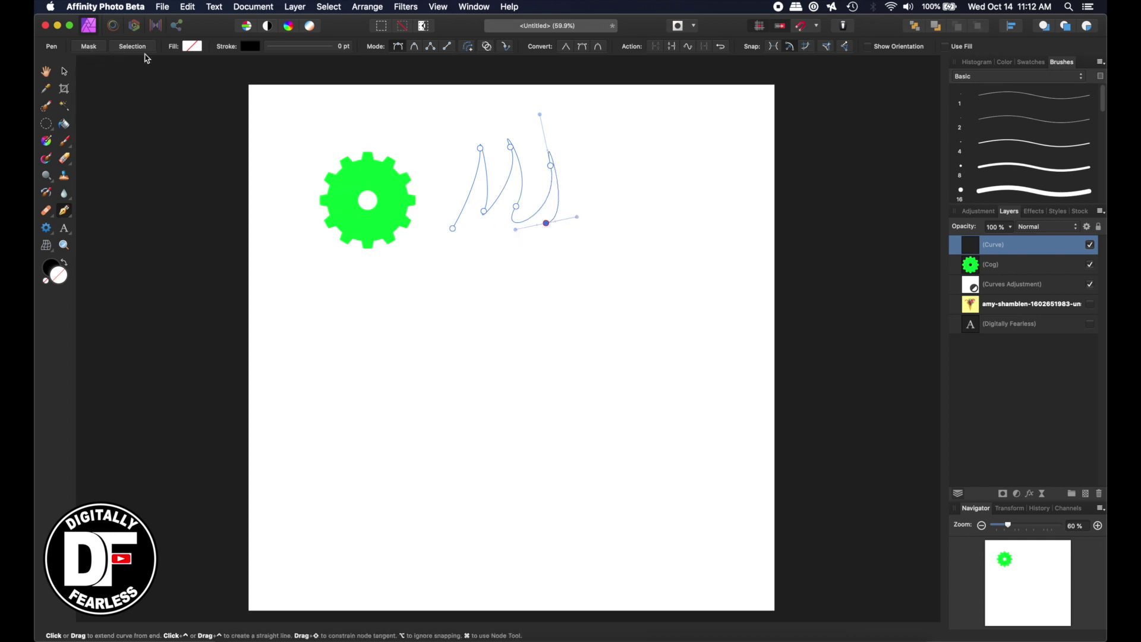
click(192, 47)
Rasterize the cog and the spiked curve shape into pixel layers.
click(368, 179)
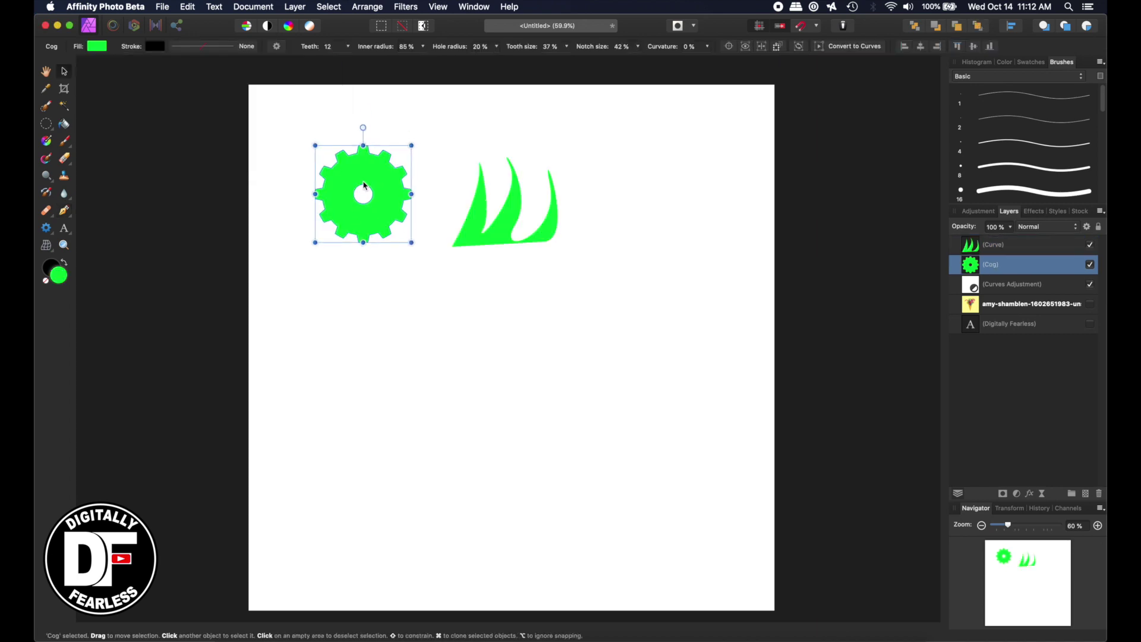
right_click(384, 175)
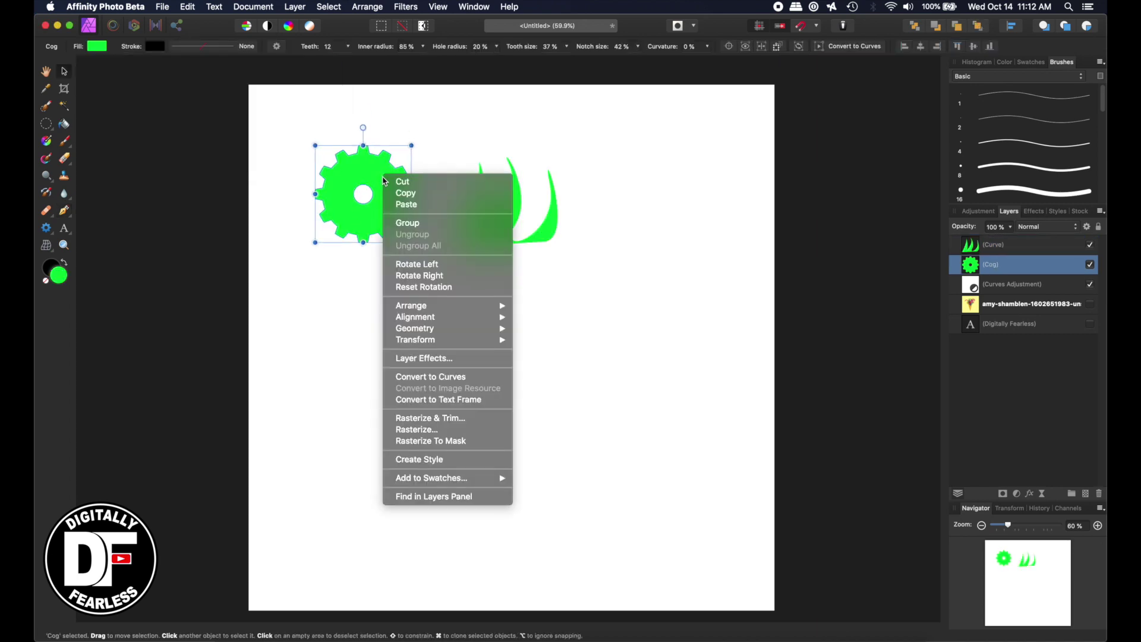
click(429, 430)
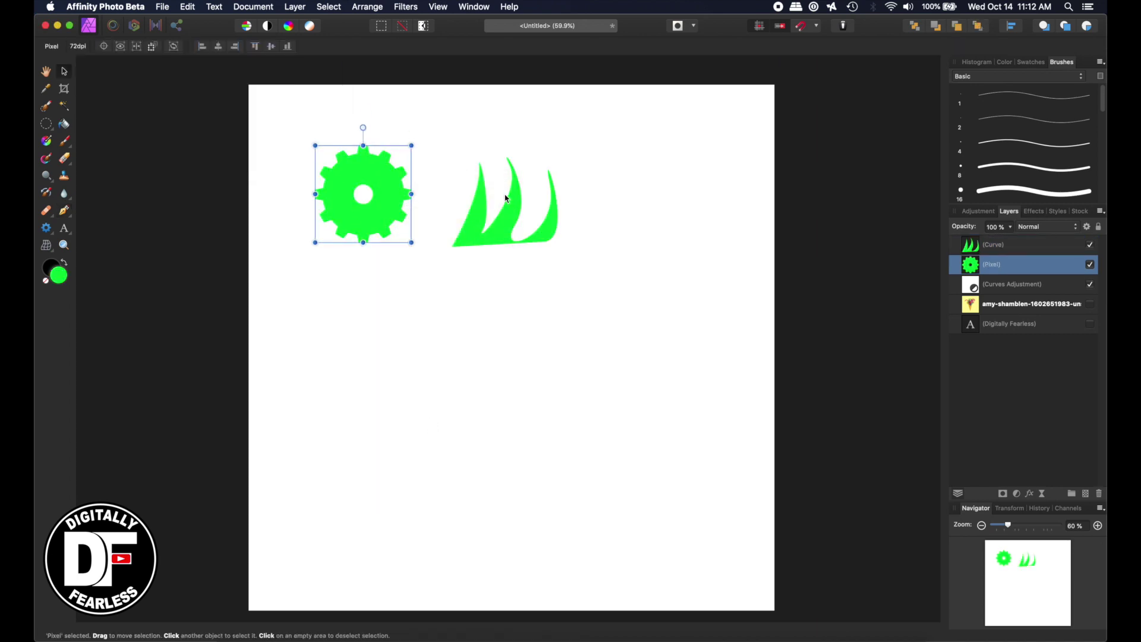
click(658, 226)
click(474, 215)
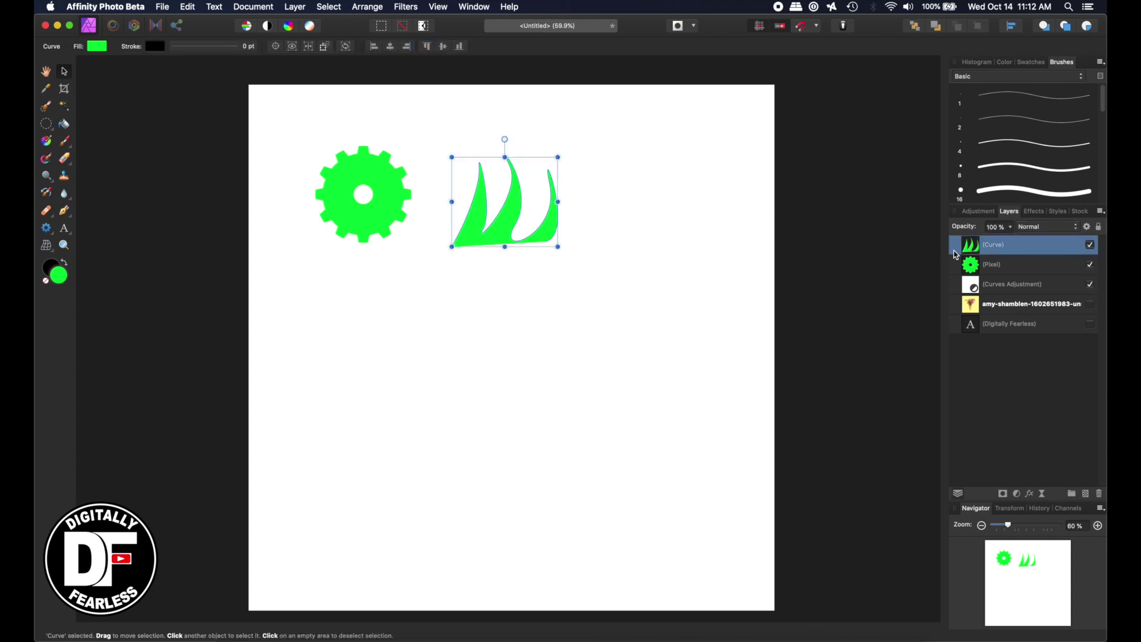
right_click(1003, 249)
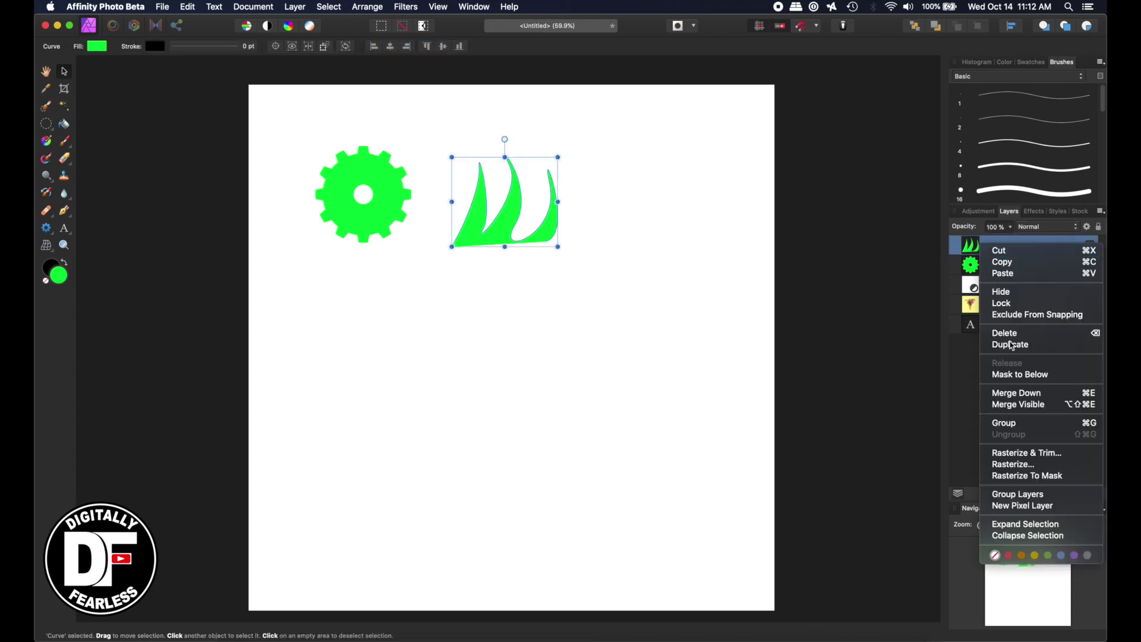
click(1029, 470)
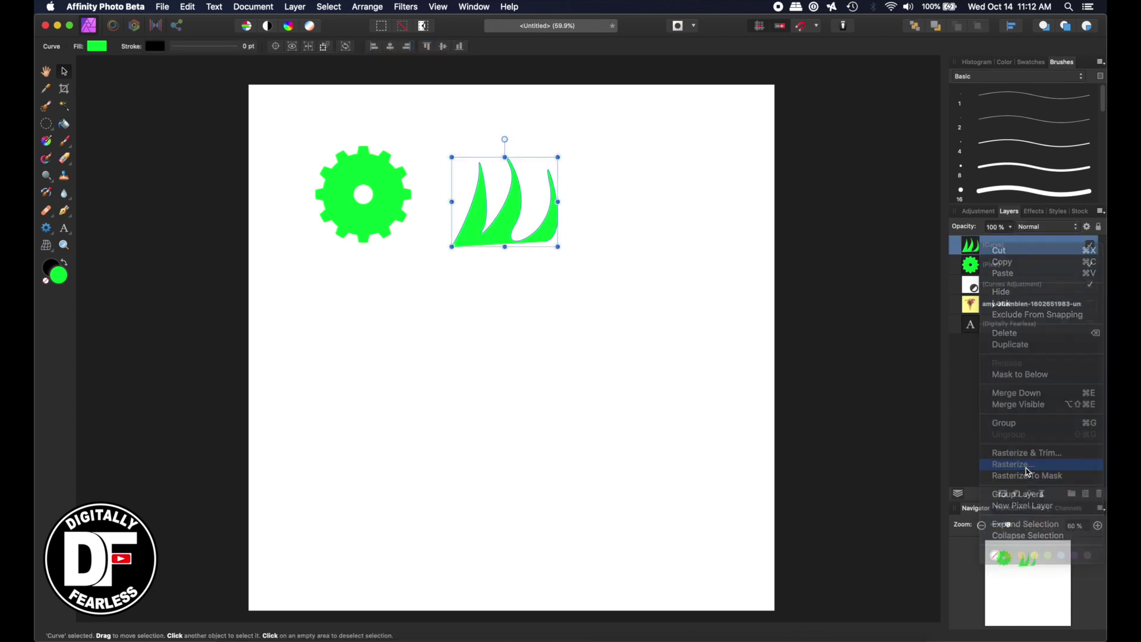
Move the spiked shape farther right, away from the cog, and shift the cog slightly downward.
click(378, 172)
drag(484, 205, 510, 196)
click(390, 194)
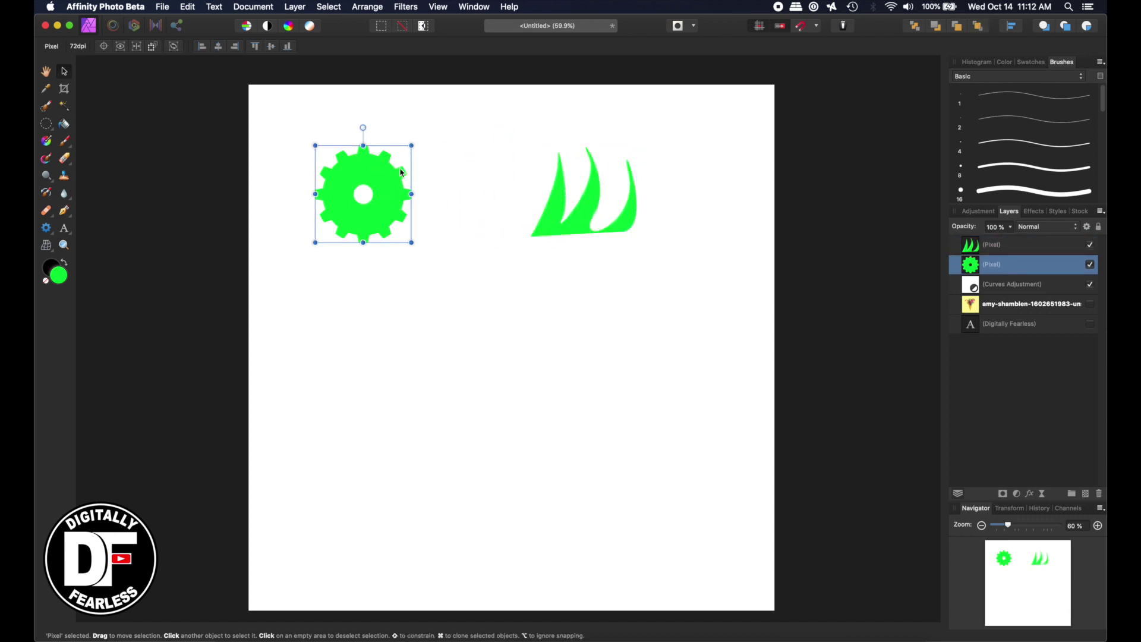
mouse_move(365, 164)
mouse_down()
mouse_move(368, 154)
mouse_move(369, 184)
mouse_up()
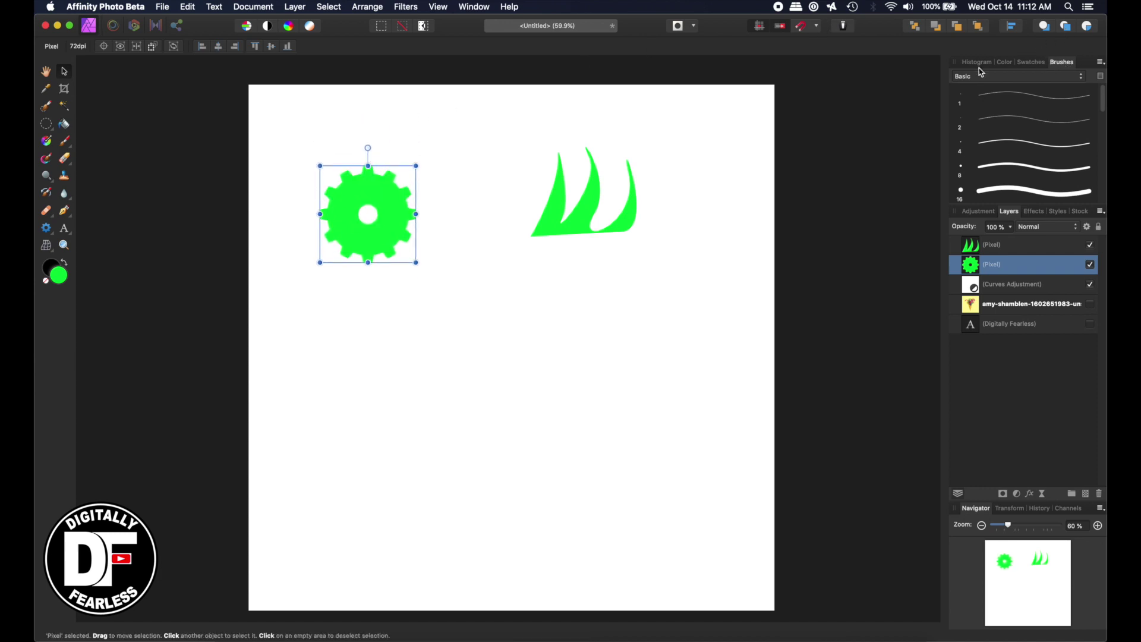
click(440, 9)
mouse_move(452, 245)
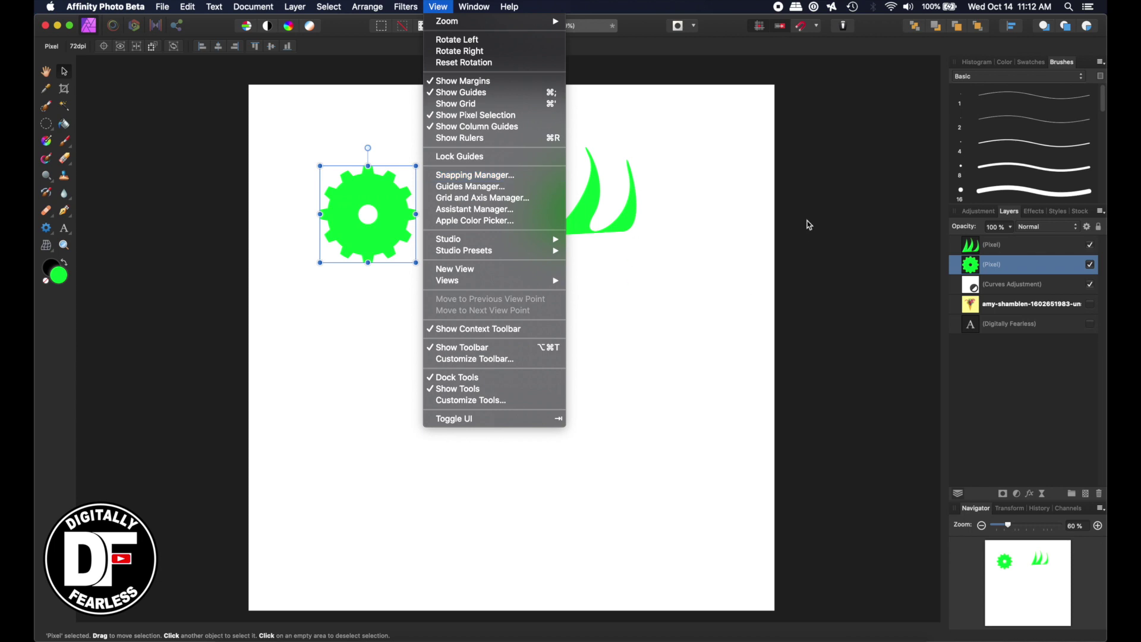
click(805, 196)
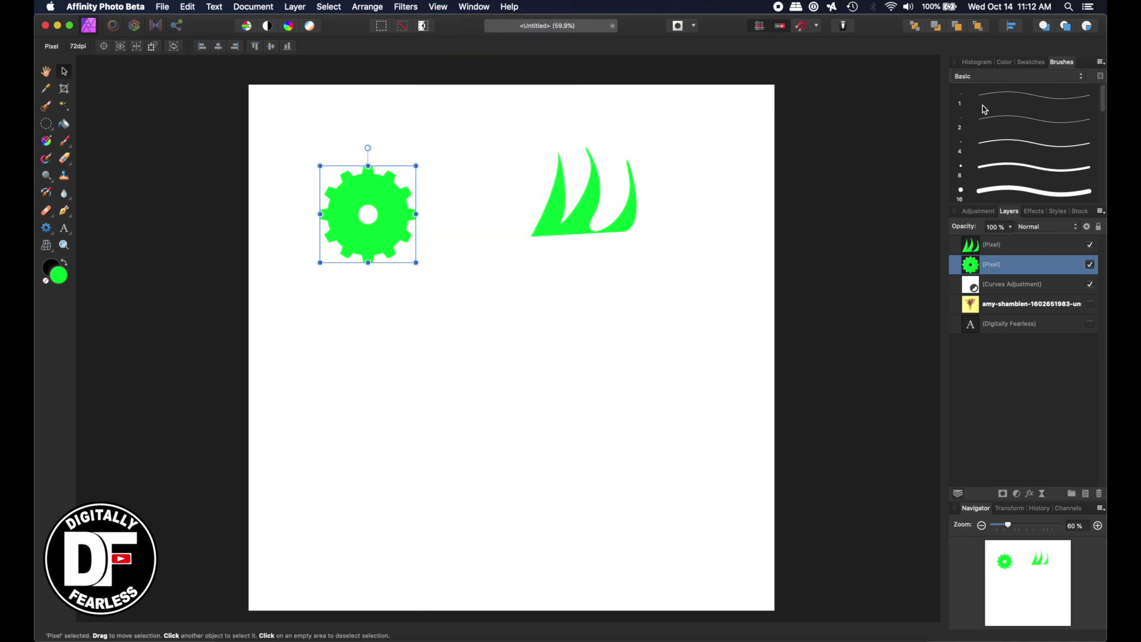
click(982, 79)
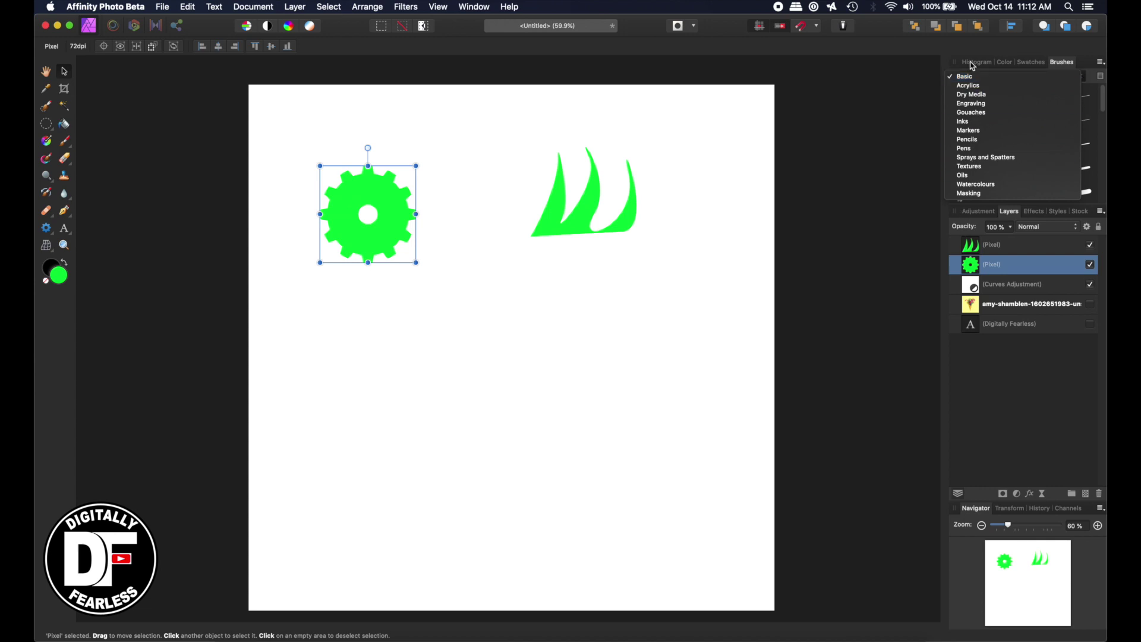
click(961, 77)
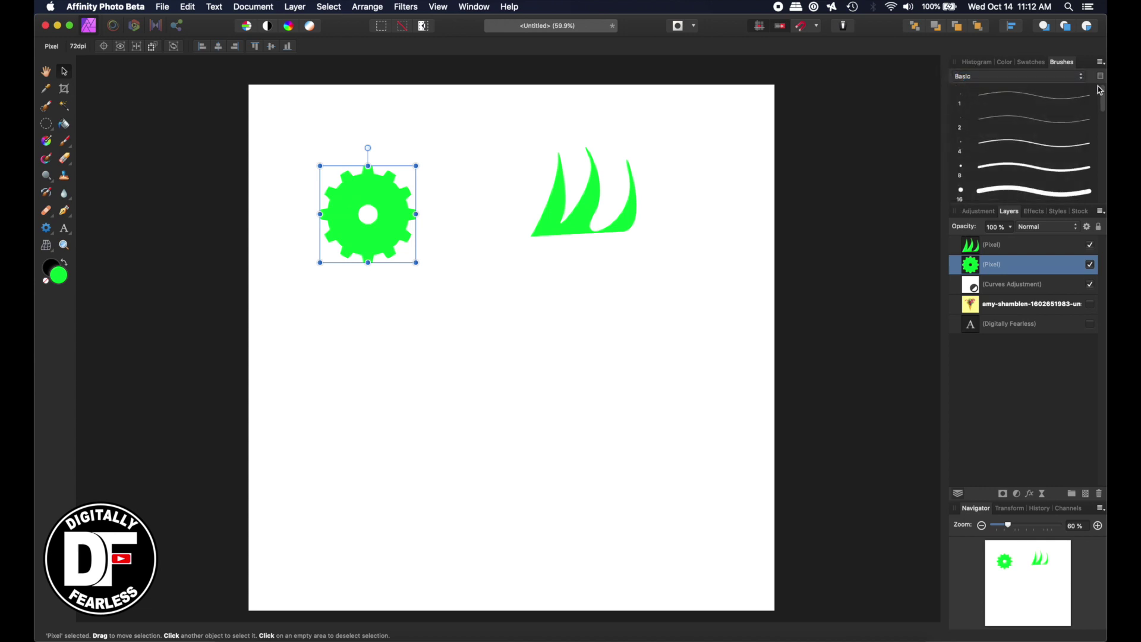
Create a new brush category, rename it DF-Brushes, and check it in the category list.
click(1101, 63)
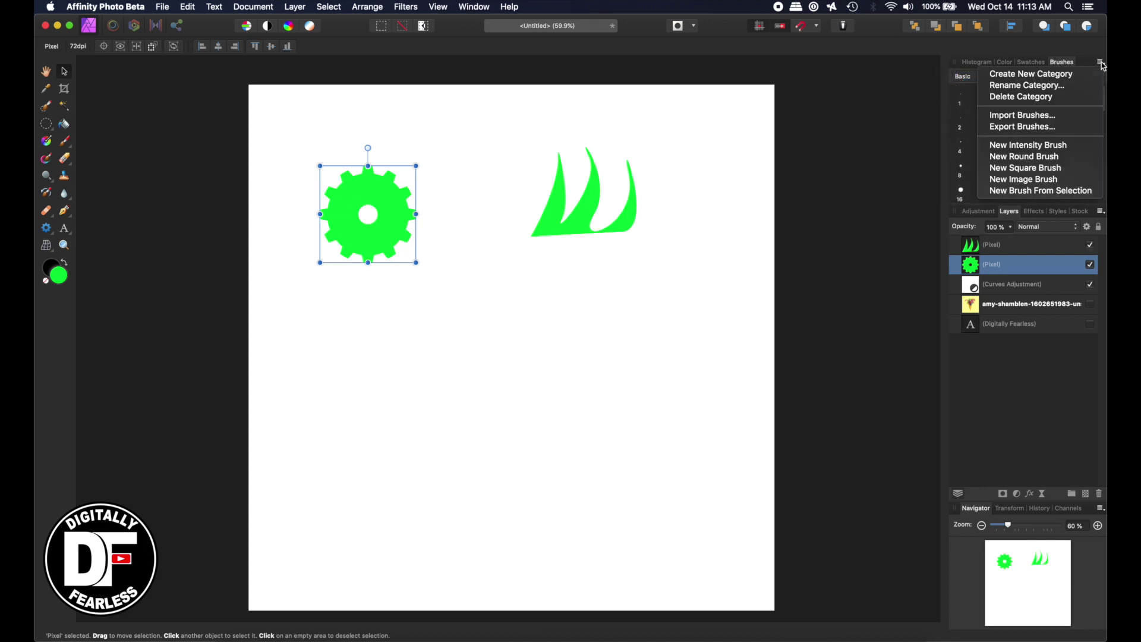
click(1068, 74)
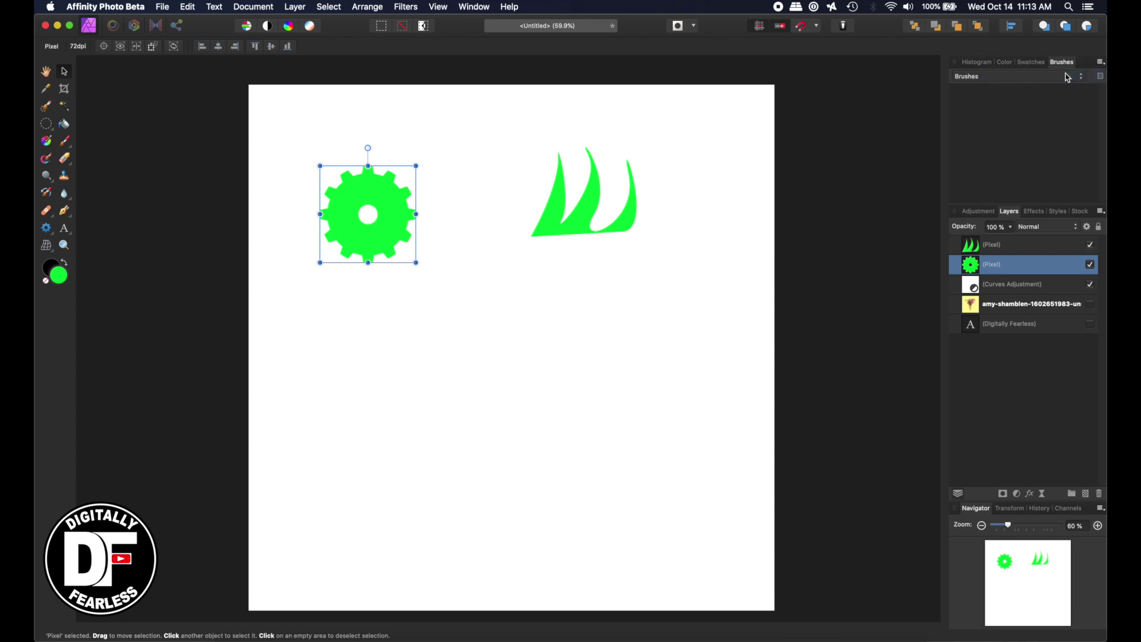
click(967, 77)
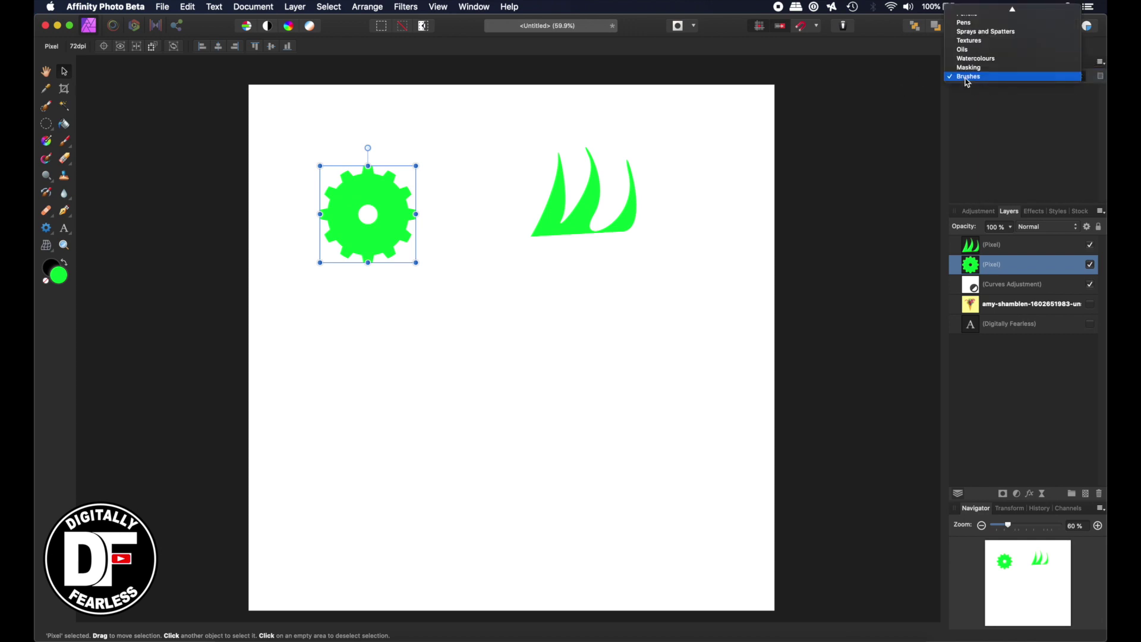
click(967, 77)
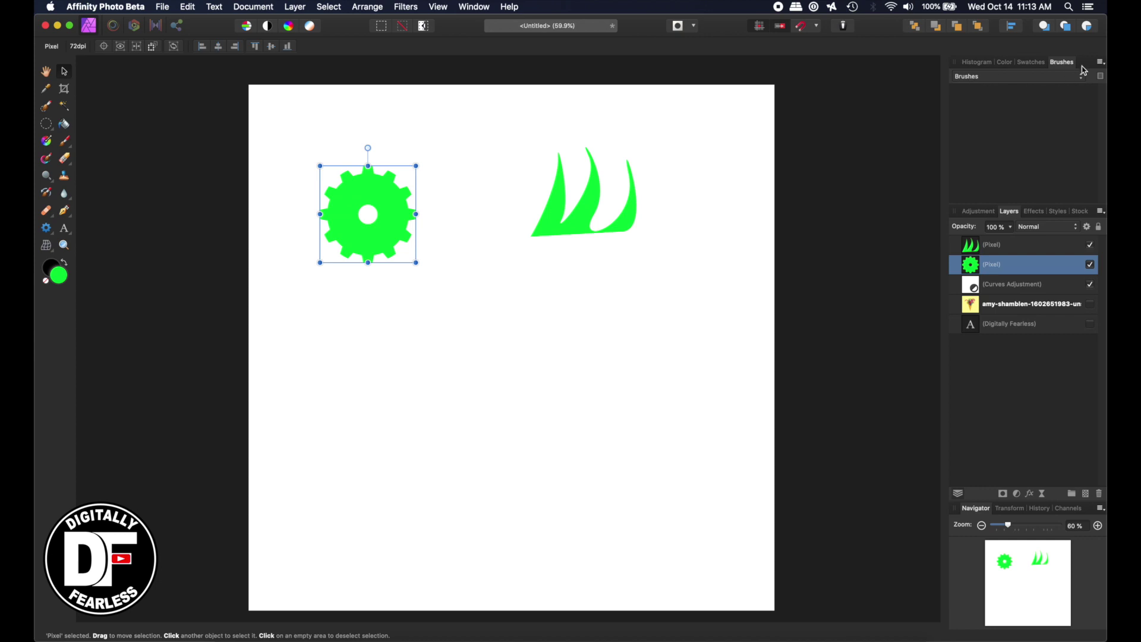
click(1103, 62)
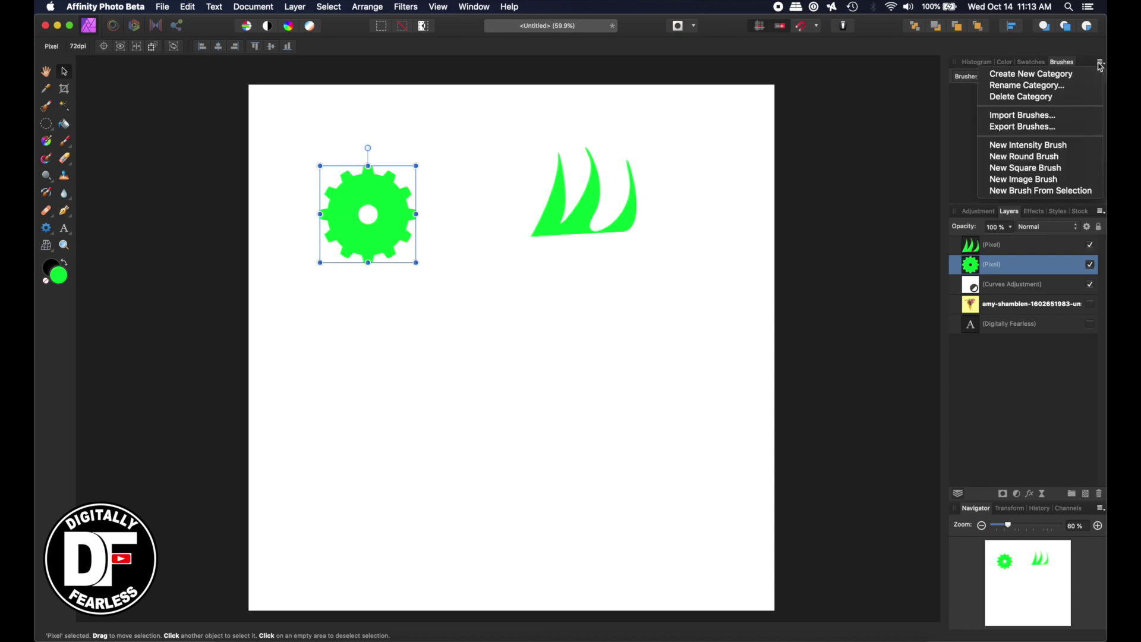
click(1073, 88)
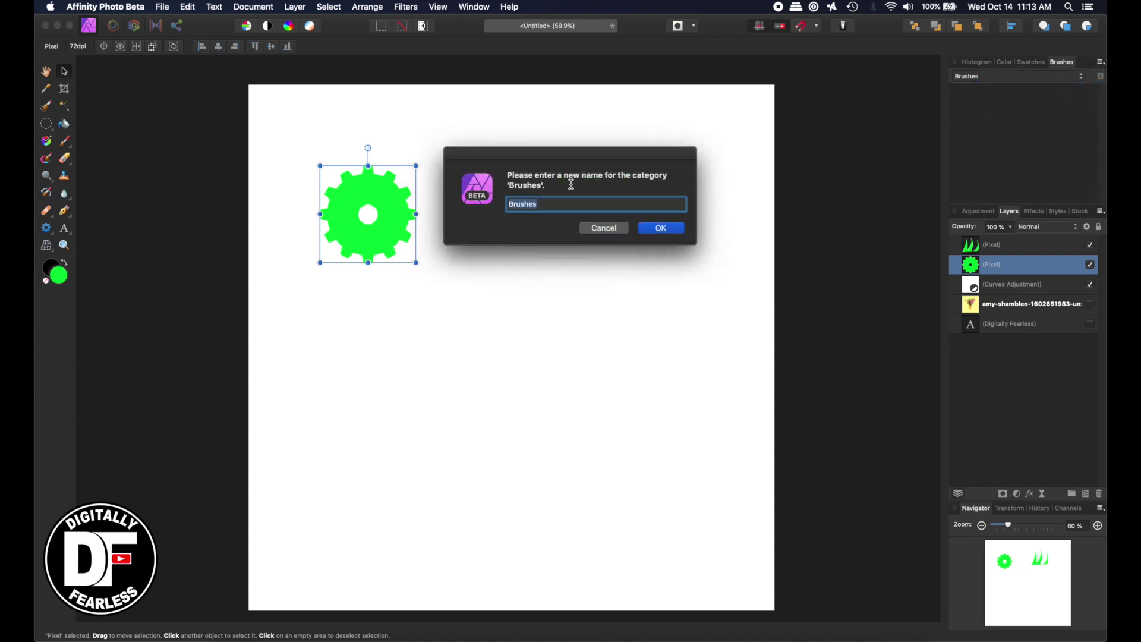
text(DF-Brushes)
click(663, 229)
click(998, 79)
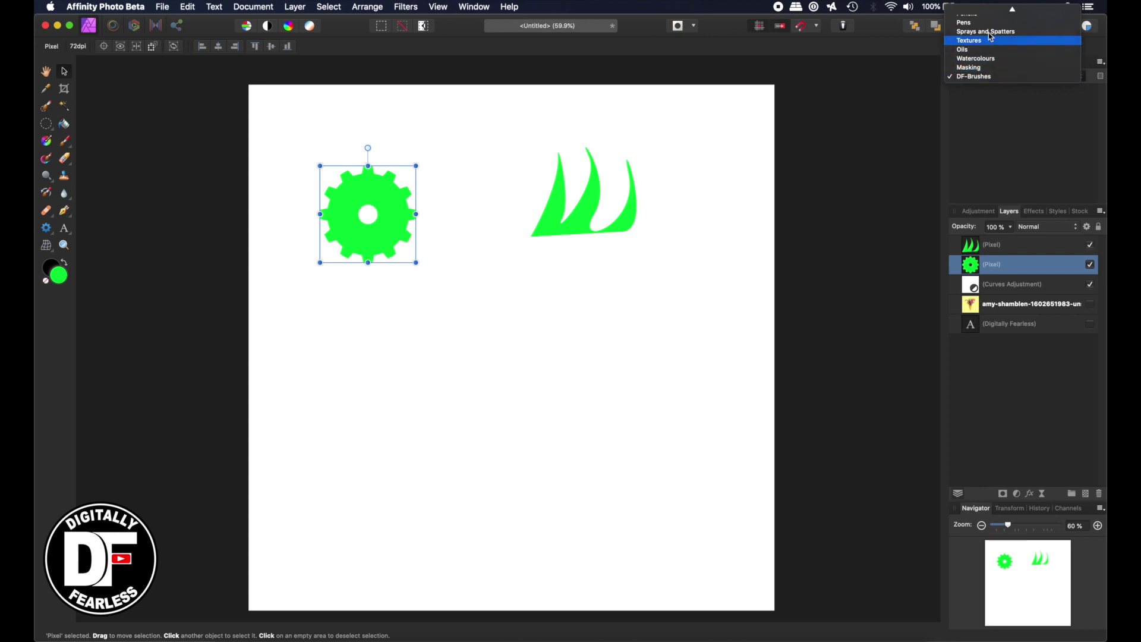
click(969, 136)
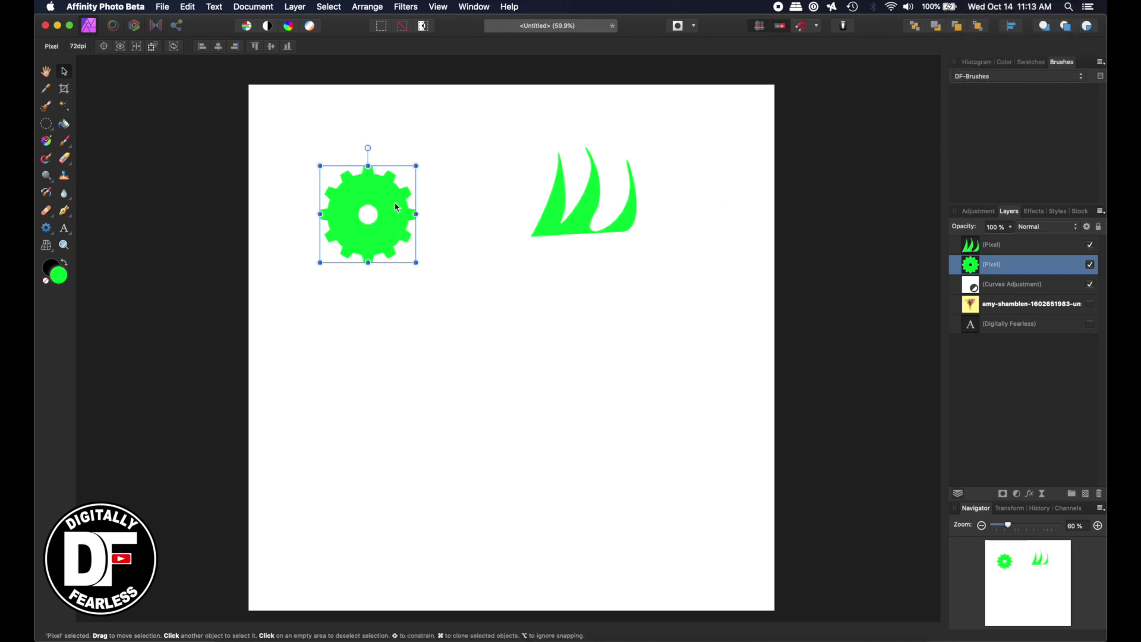
Create one new brush from the cog selection and another from the spiked shape in the DF-Brushes category.
click(1101, 62)
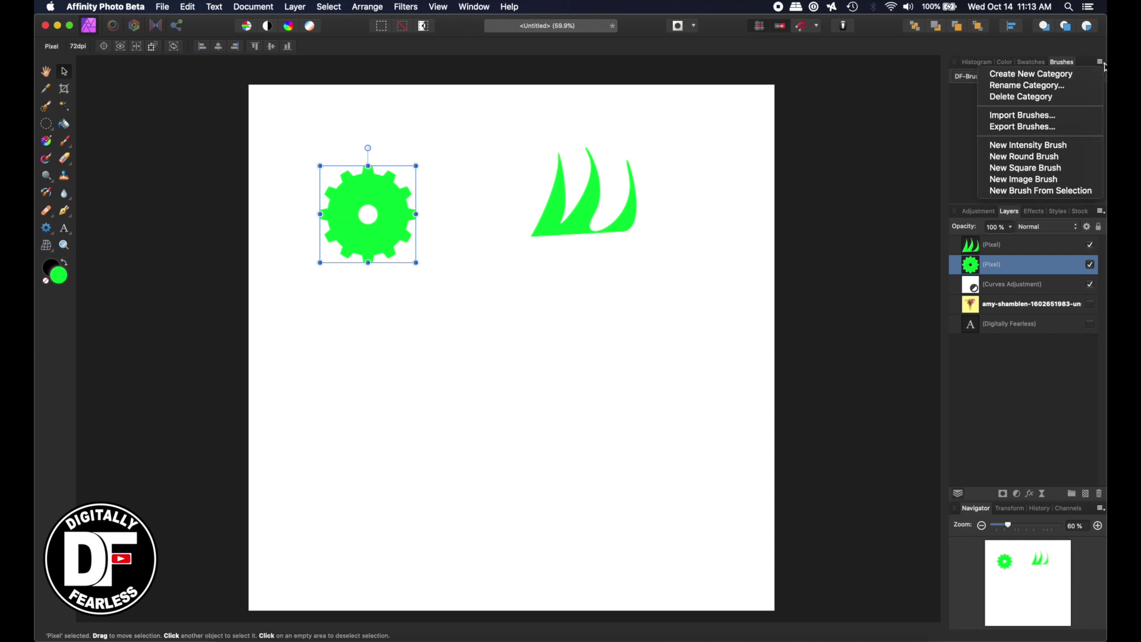
click(1073, 193)
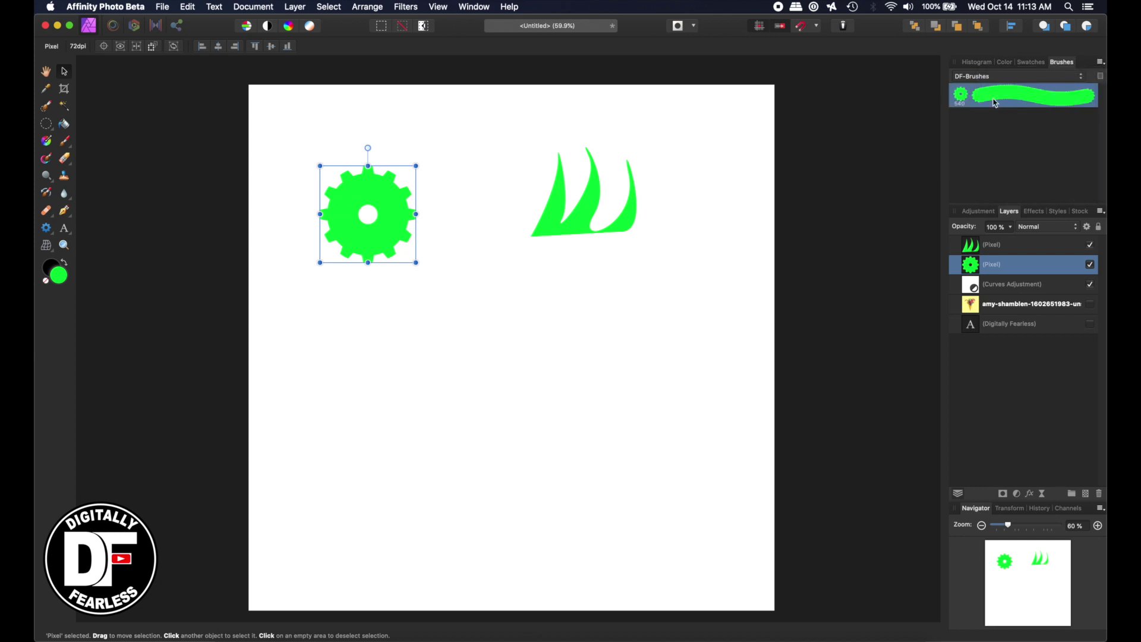
click(627, 223)
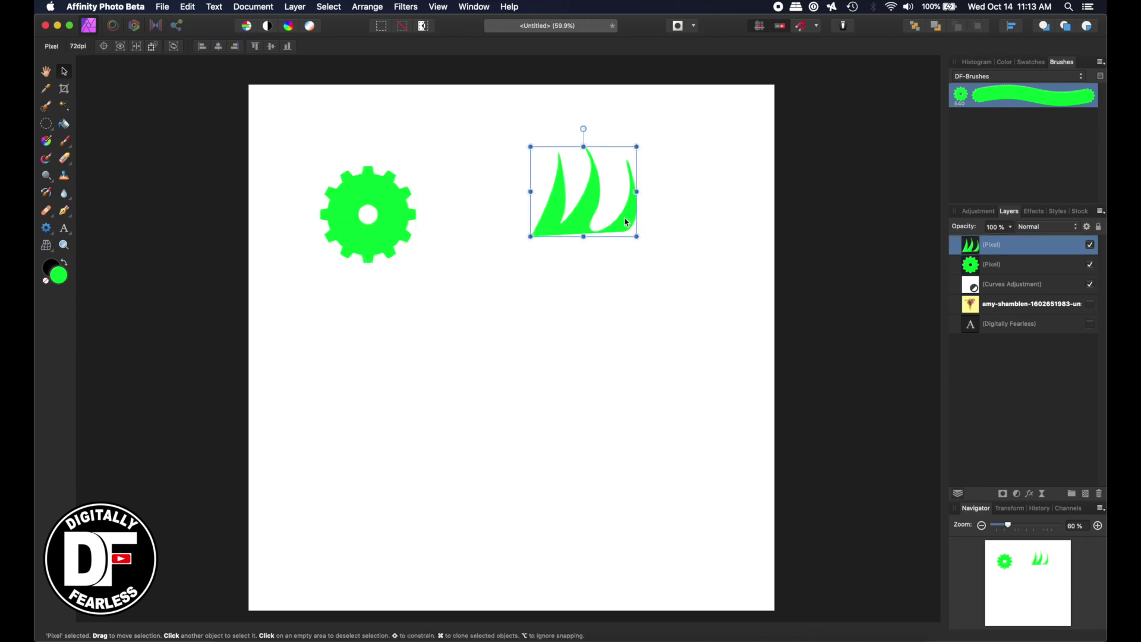
click(1101, 62)
click(1054, 193)
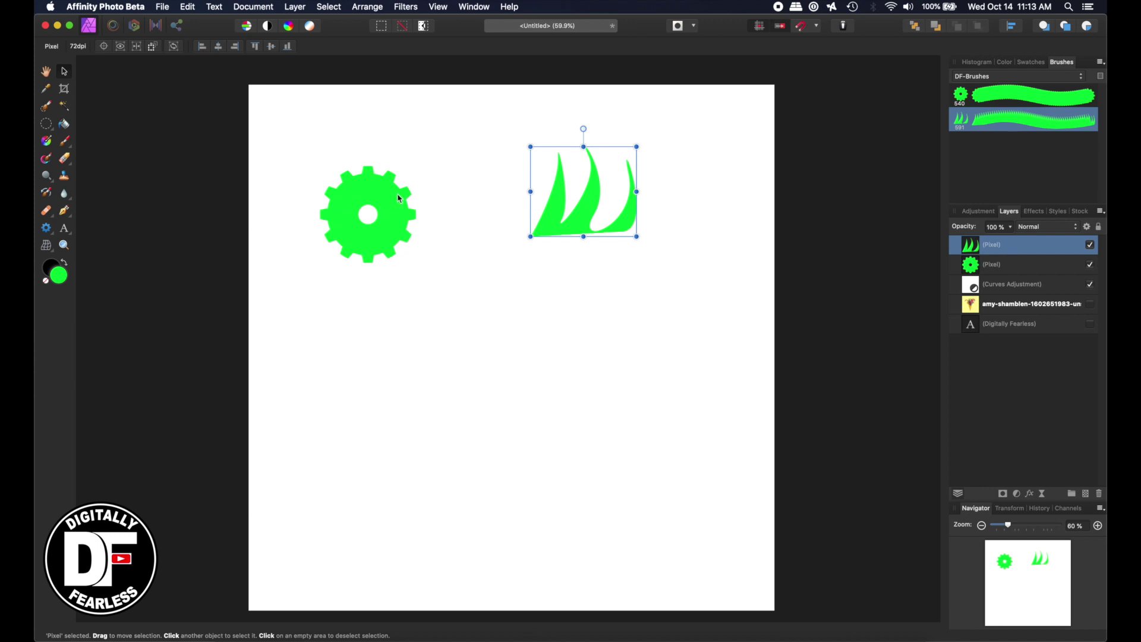
Edit the spiked brush, setting its size to 172.7 px, spacing to 37% and rotation to 11%.
double_click(982, 124)
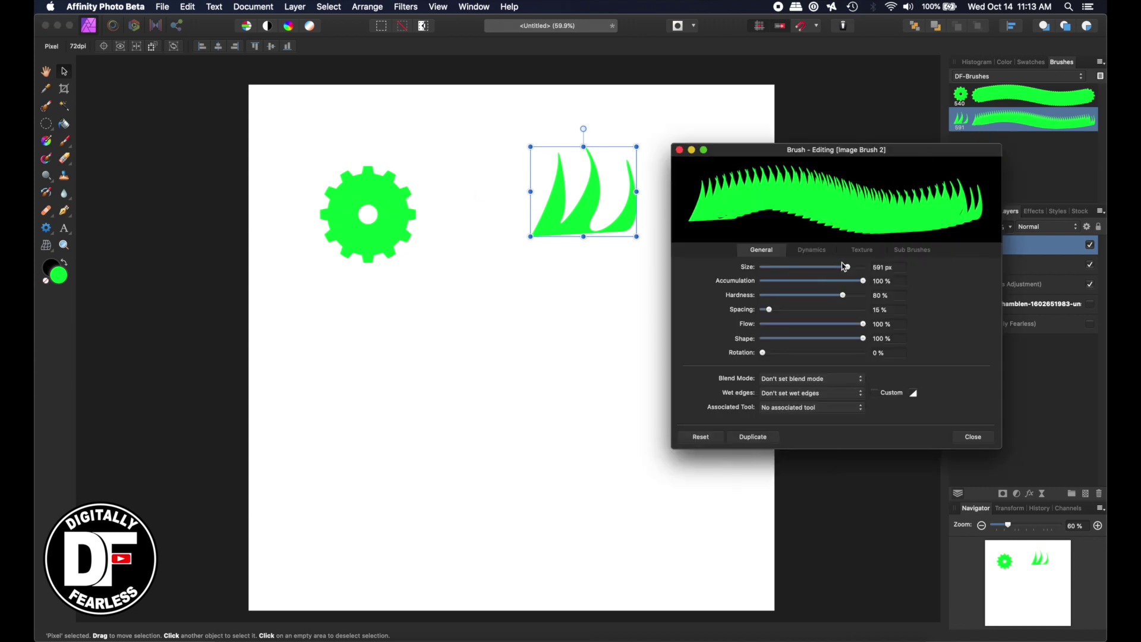
mouse_move(845, 267)
mouse_down()
mouse_move(808, 272)
mouse_move(821, 273)
mouse_up()
drag(771, 311, 783, 311)
mouse_move(766, 355)
mouse_down()
mouse_move(797, 356)
mouse_move(785, 353)
mouse_up()
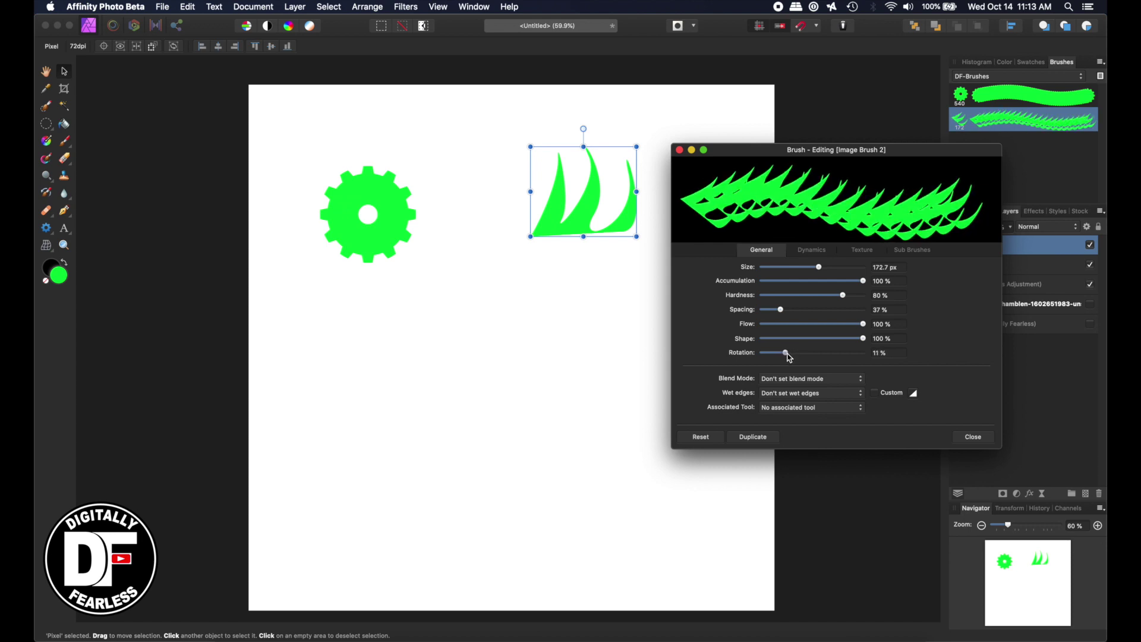
Set the spiked brush's rotation jitter to 28% and close the brush editor.
click(814, 252)
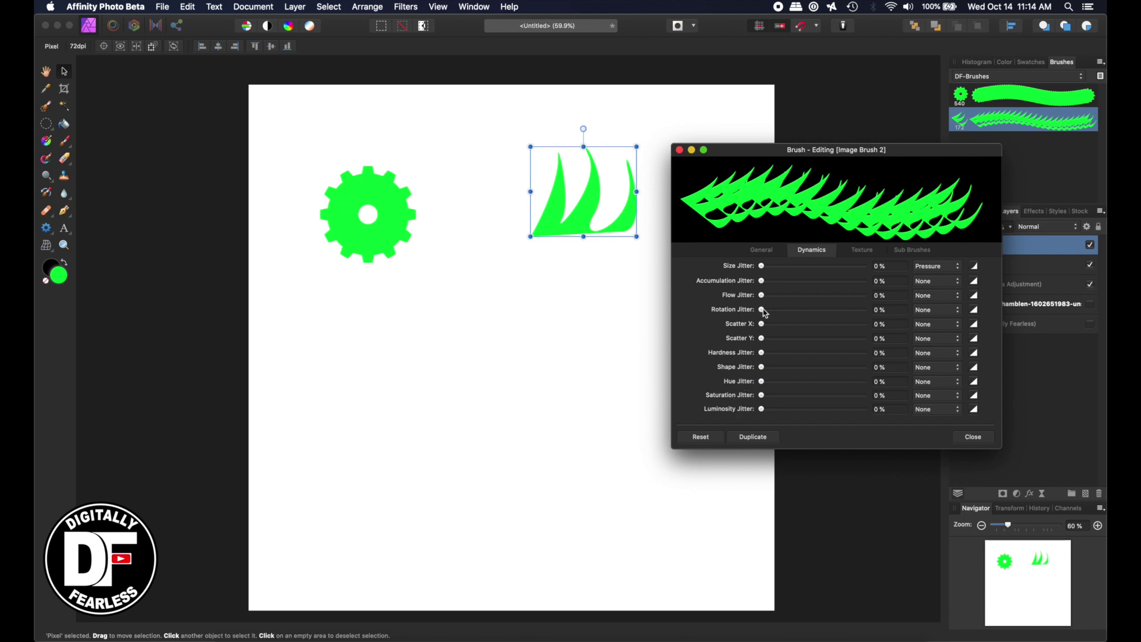
drag(762, 310, 793, 310)
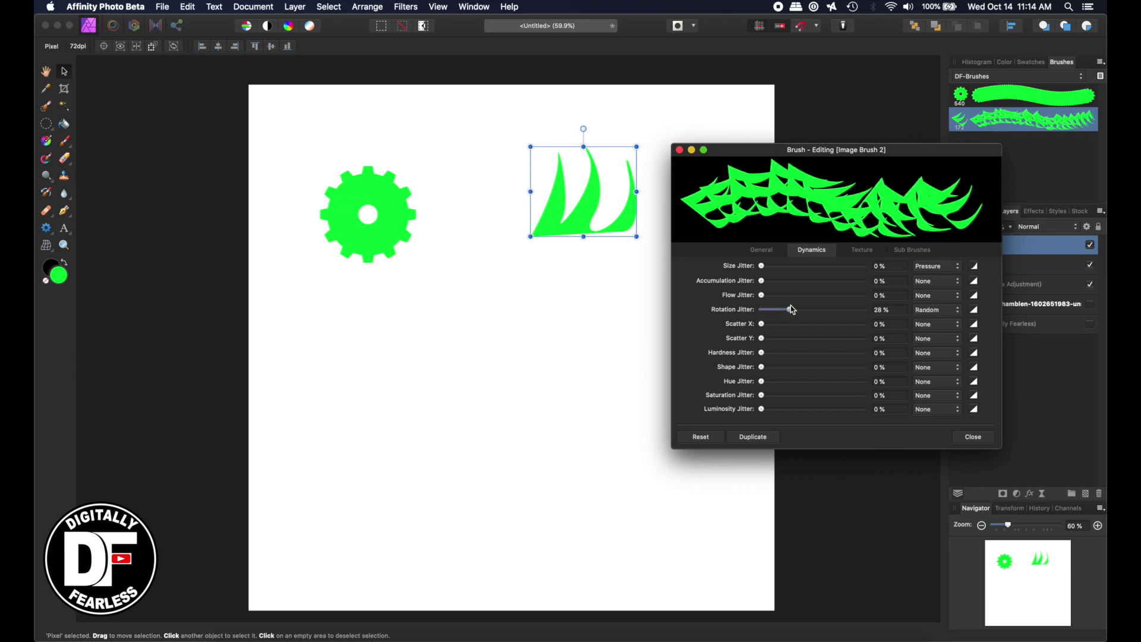
click(681, 151)
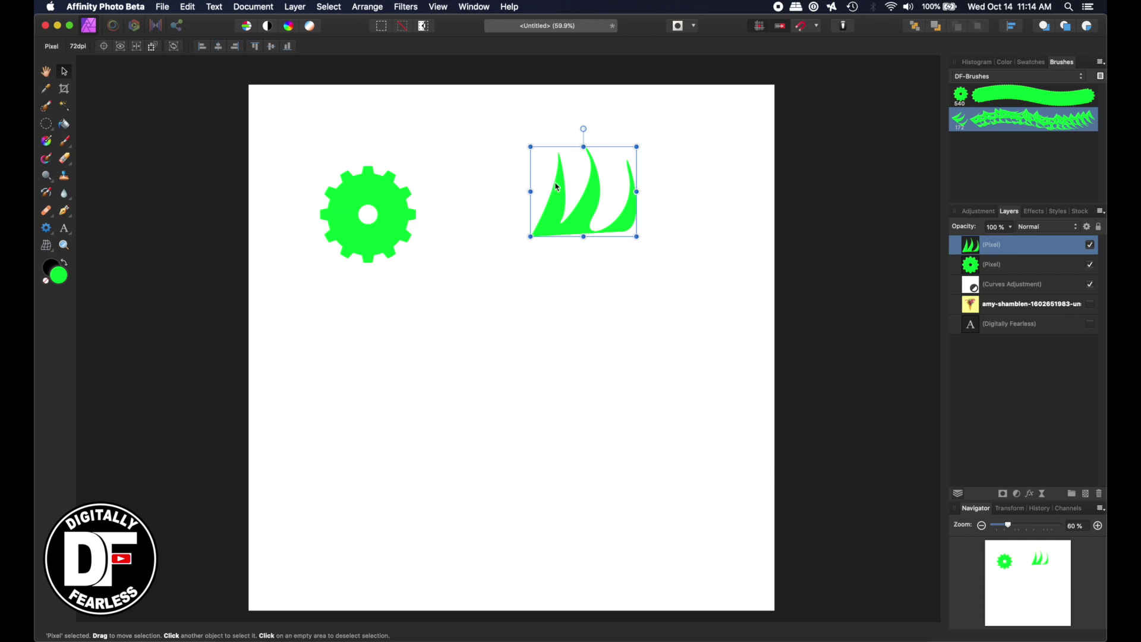
Set the Paint Brush colour to orange FF7D00 and paint a wavy stroke below the shapes with the spiked brush.
click(65, 141)
click(60, 275)
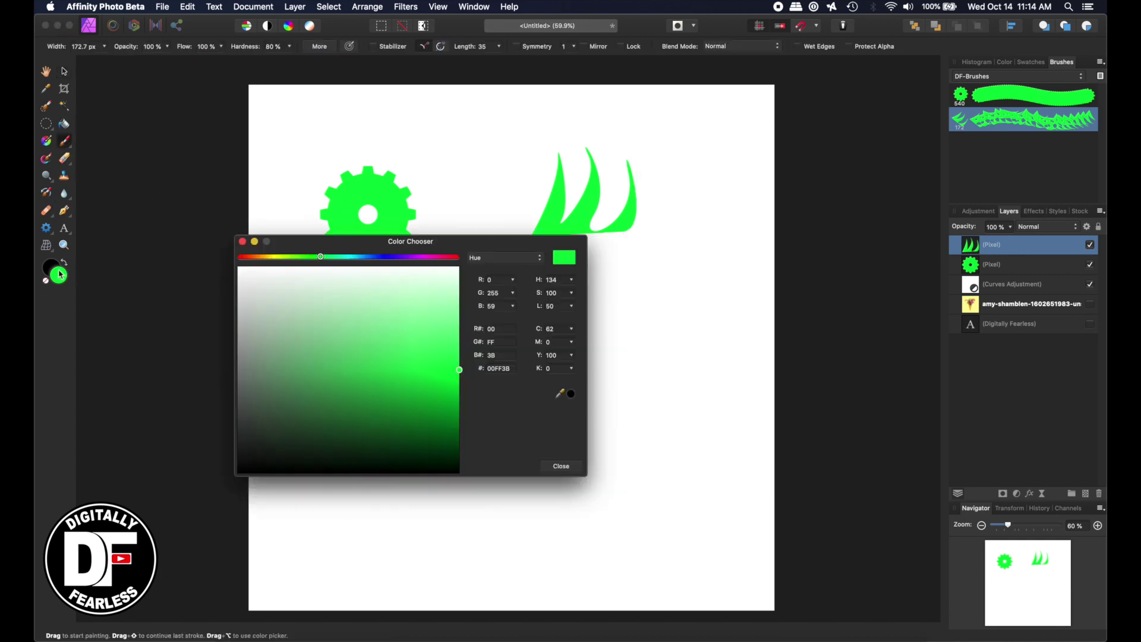
click(258, 256)
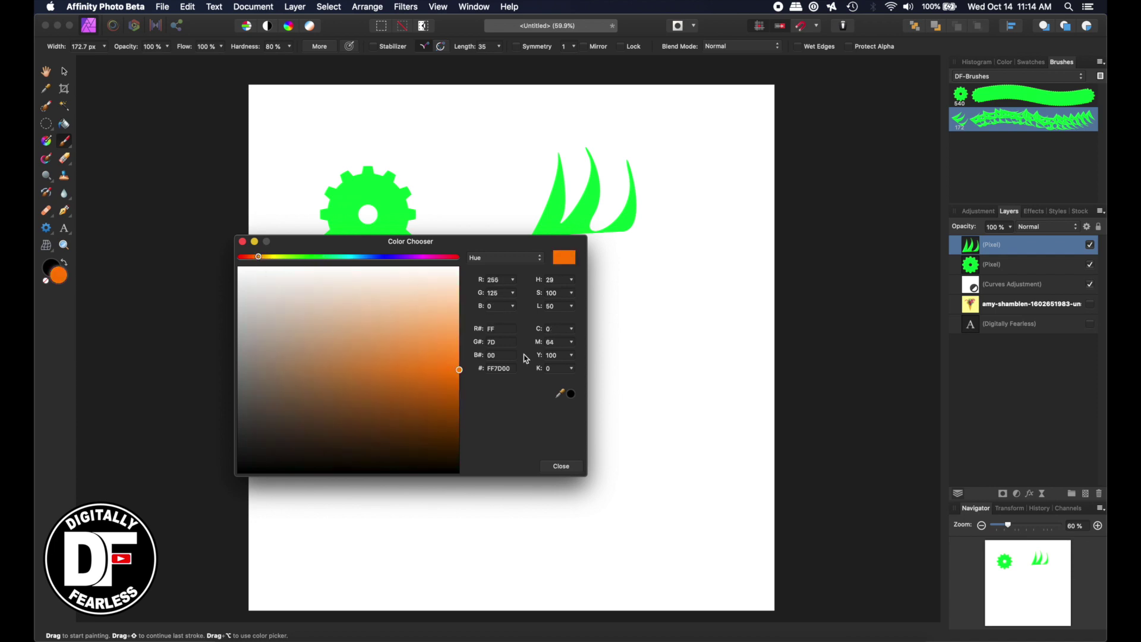
click(561, 466)
mouse_move(343, 334)
mouse_down()
mouse_move(309, 322)
mouse_move(439, 393)
mouse_move(608, 385)
mouse_up()
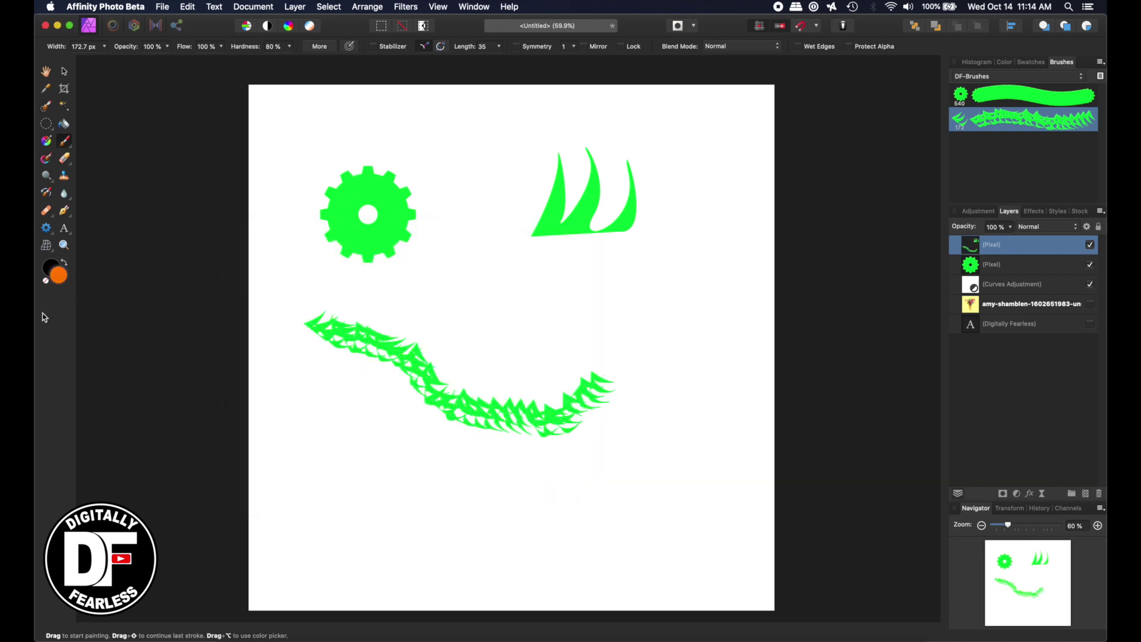
Undo the wavy spiked stroke below the shapes and clear the layer selection.
double_click(63, 280)
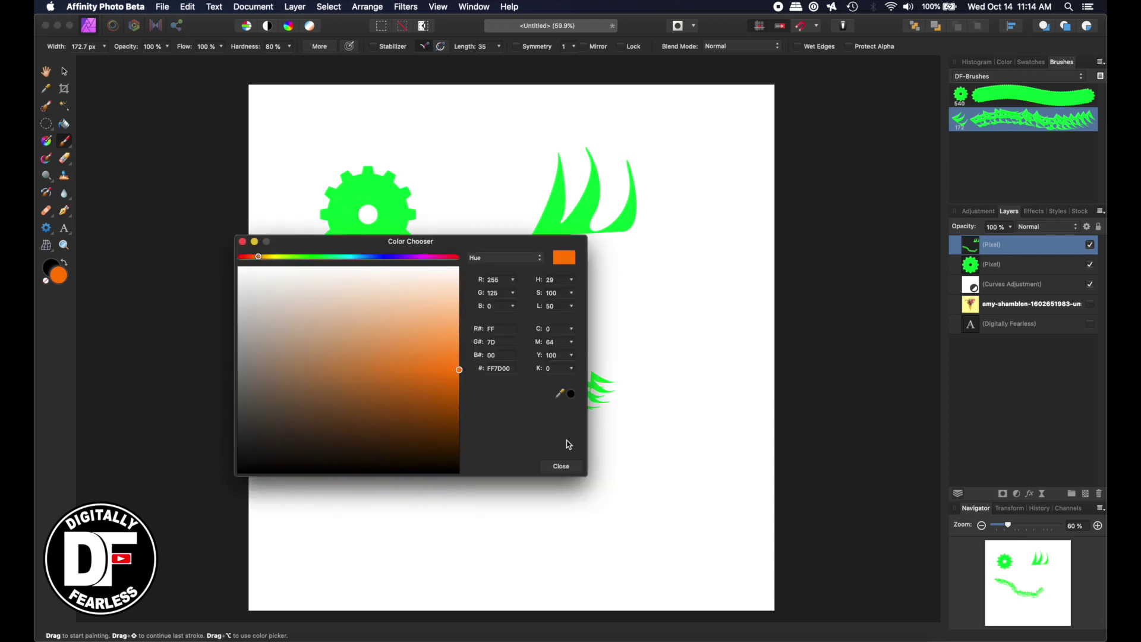
click(561, 466)
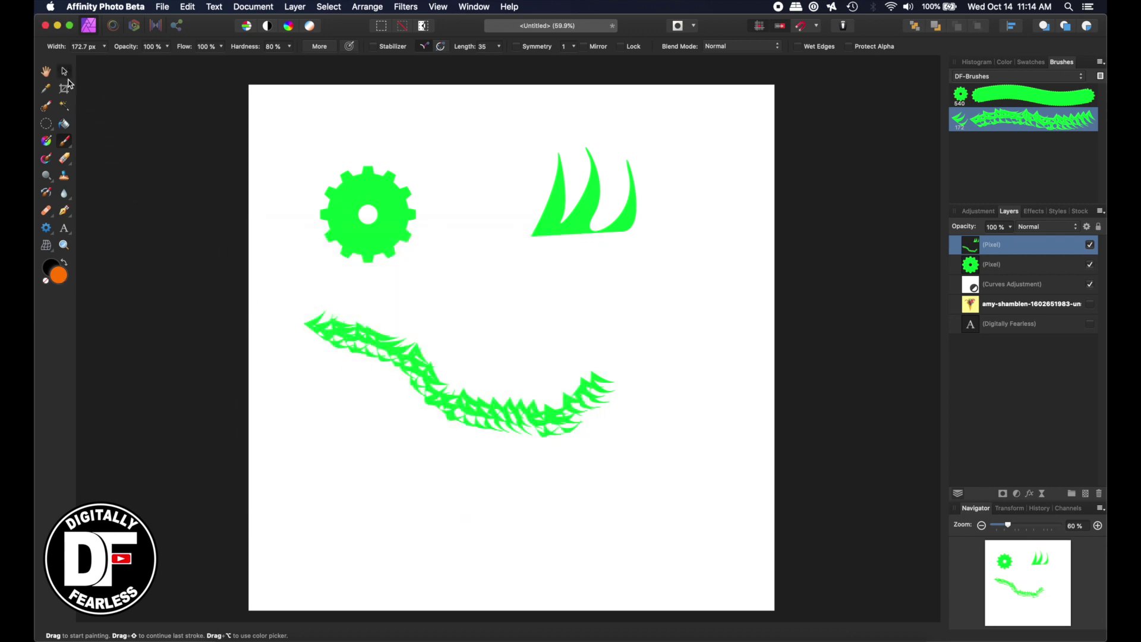
click(66, 77)
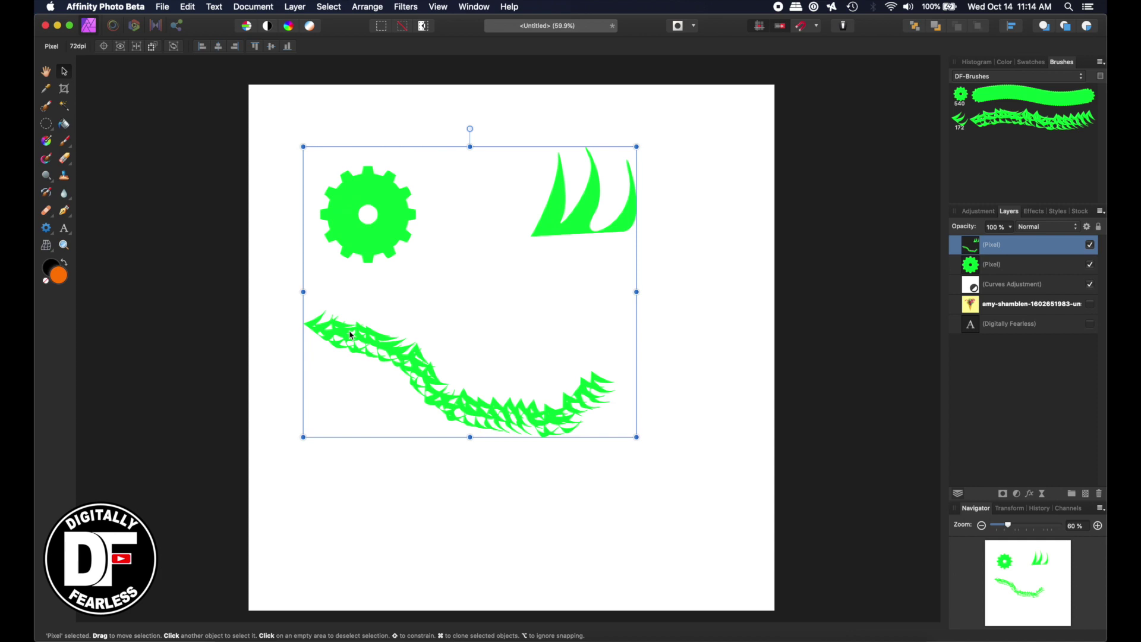
key(super+z)
click(996, 378)
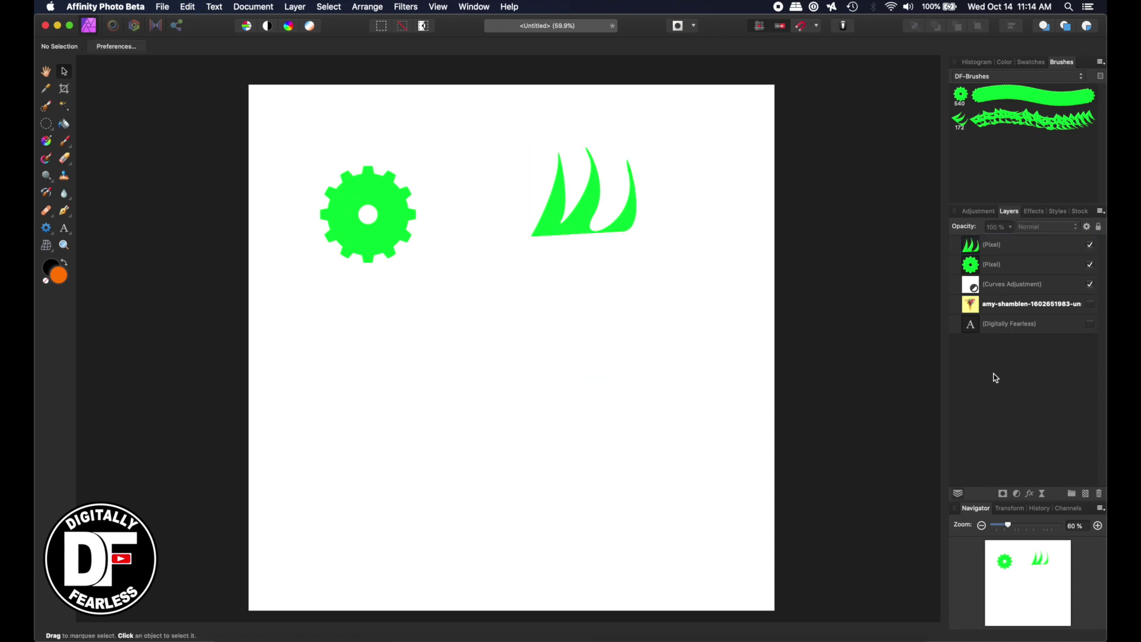
Paint a long winding spiked-brush stroke on a new pixel layer below the shapes and shift it slightly up and to the right.
click(1088, 494)
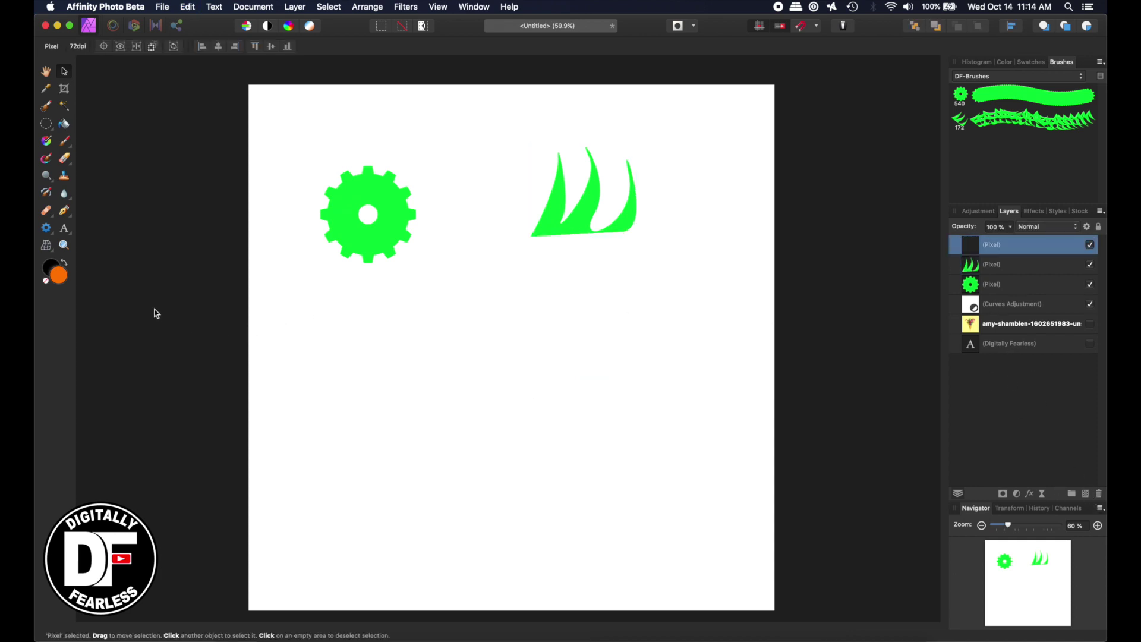
click(66, 141)
mouse_move(286, 333)
mouse_down()
mouse_move(533, 372)
mouse_move(656, 432)
mouse_move(558, 491)
mouse_move(420, 510)
mouse_move(372, 453)
mouse_move(291, 468)
mouse_move(332, 526)
mouse_up()
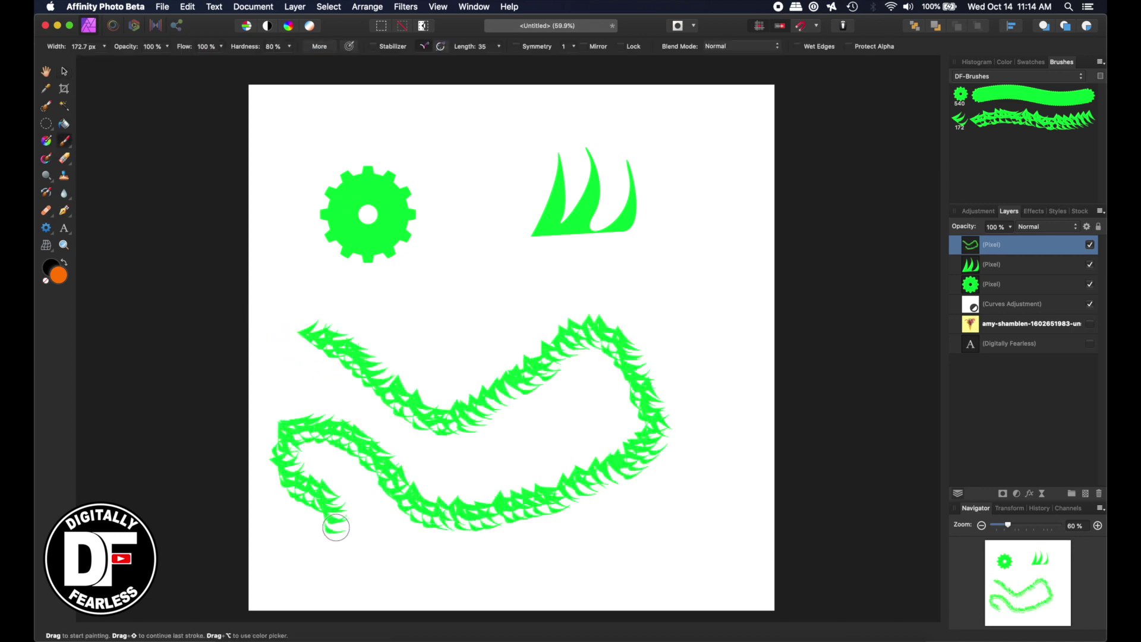
click(65, 71)
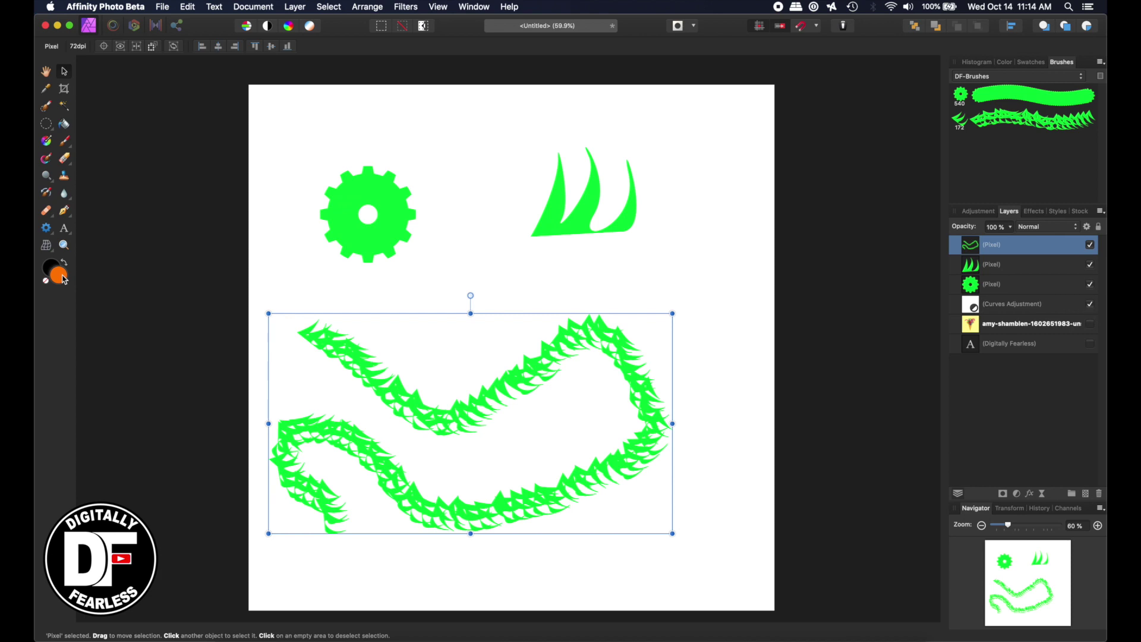
click(64, 141)
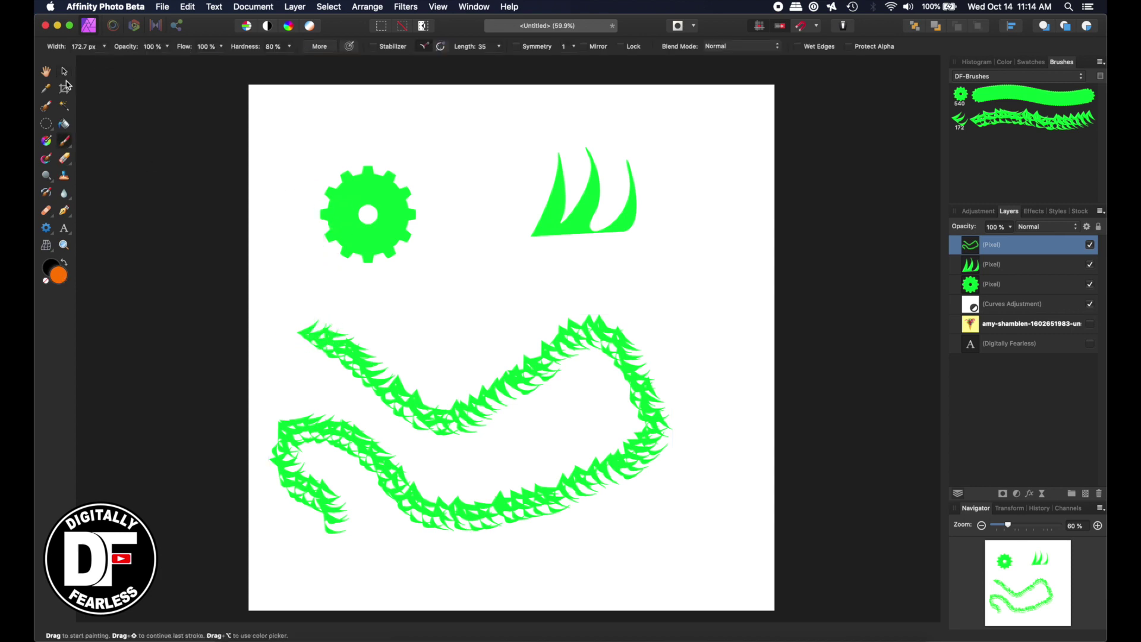
click(65, 71)
mouse_move(499, 389)
mouse_down()
mouse_move(555, 344)
mouse_move(552, 360)
mouse_up()
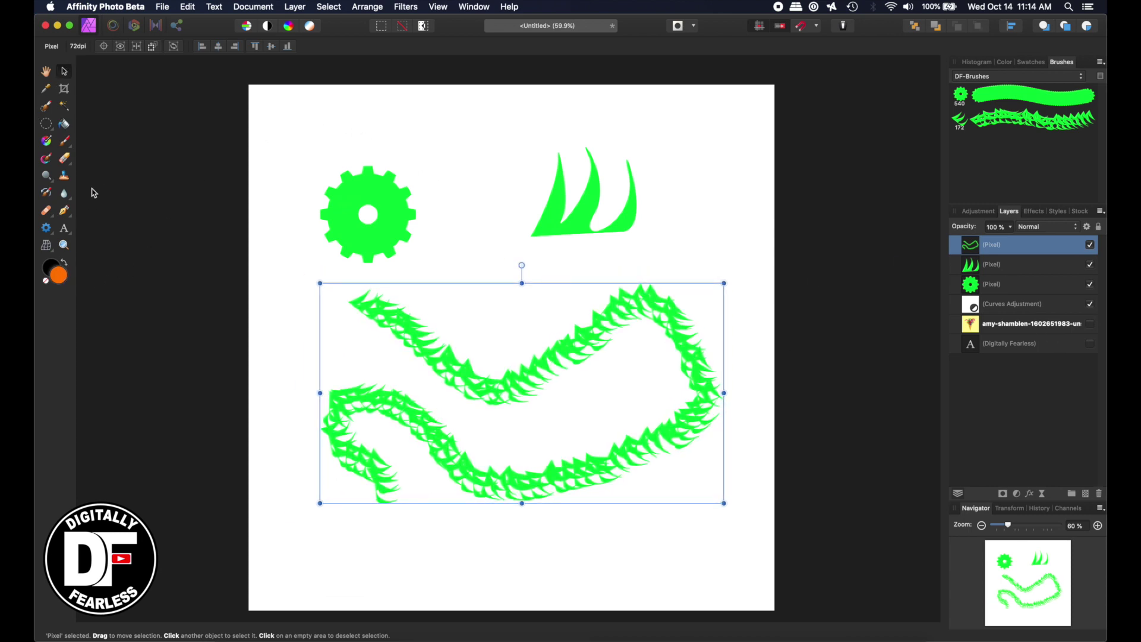
Paint a thick U-shaped stroke across the upper canvas with the 540 px cog brush.
click(983, 96)
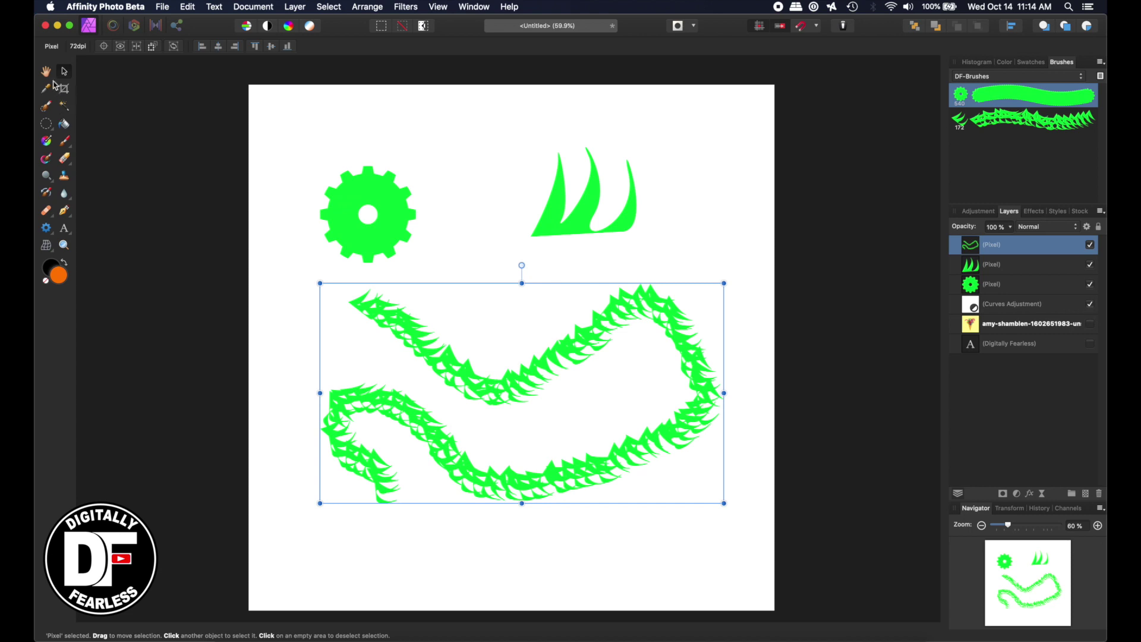
click(65, 140)
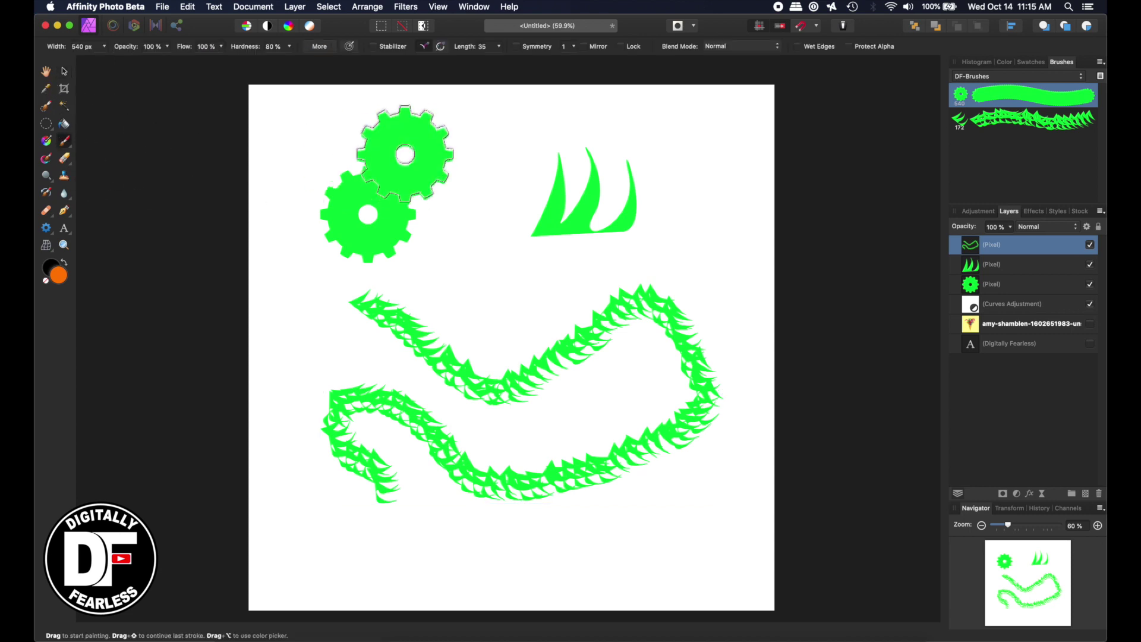
mouse_move(460, 170)
mouse_down()
mouse_move(476, 278)
mouse_move(617, 284)
mouse_move(686, 236)
mouse_move(702, 161)
mouse_move(698, 140)
mouse_move(640, 143)
mouse_up()
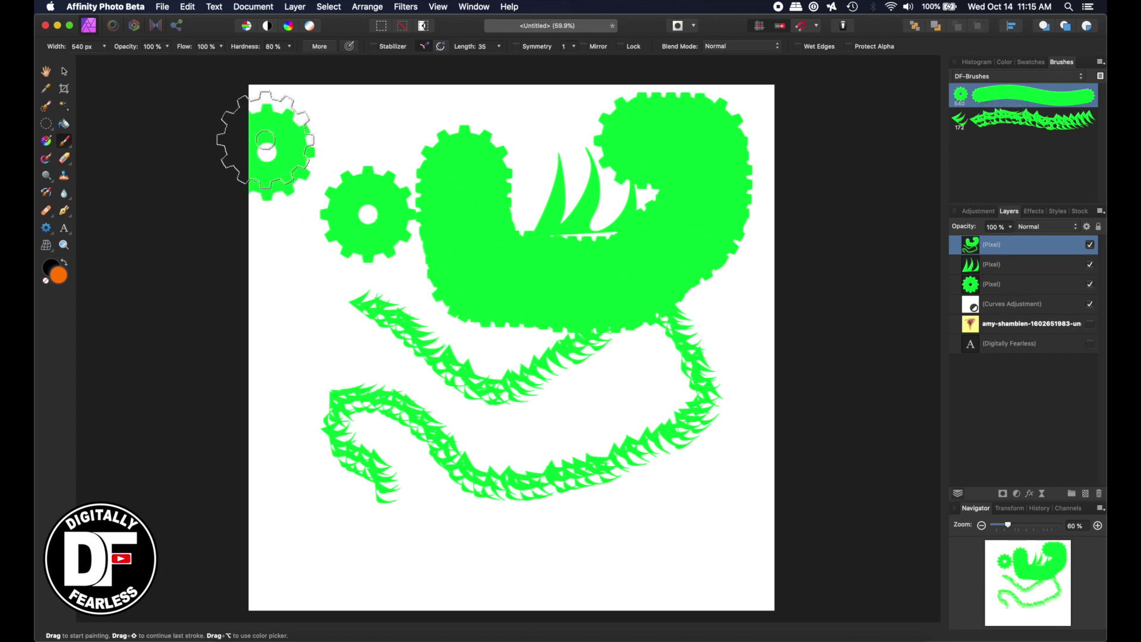
Delete the painted stroke layer and both green shape layers to clear the canvas.
click(64, 72)
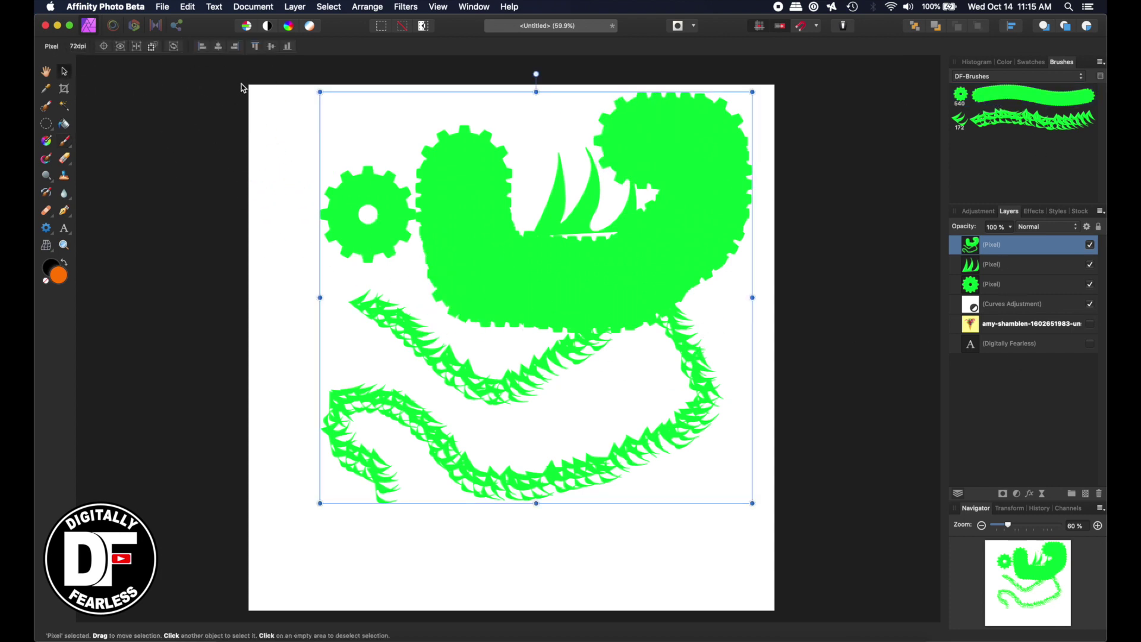
key(Delete)
drag(247, 90, 774, 362)
key(Delete)
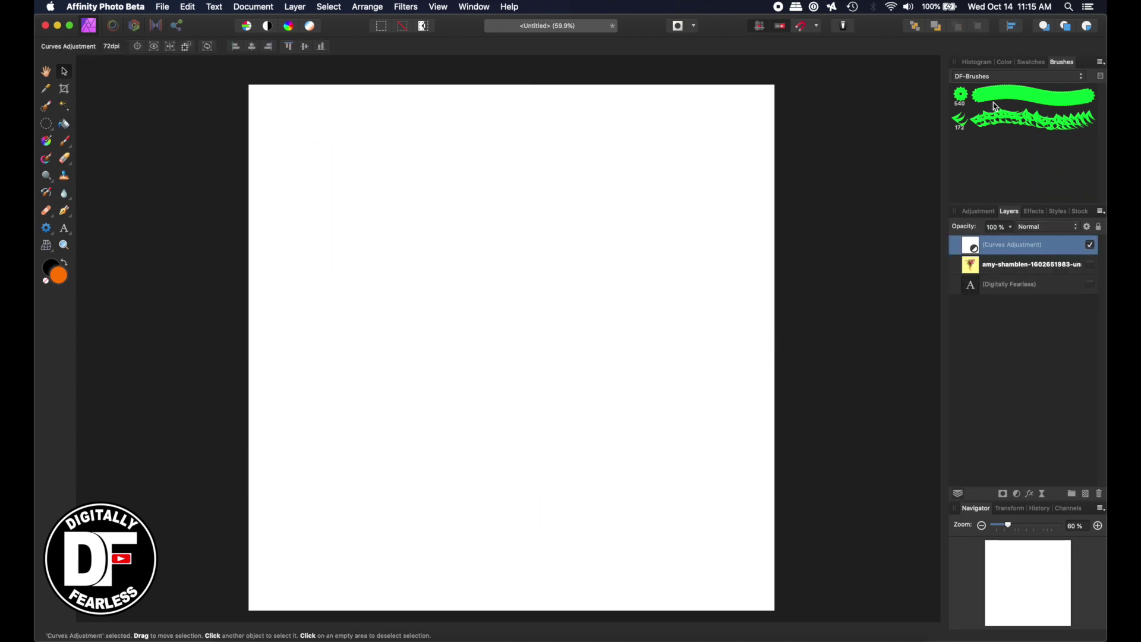
Edit the cog brush's dynamics, setting size jitter to 15%, accumulation jitter to 2% and rotation jitter to 37%.
double_click(964, 104)
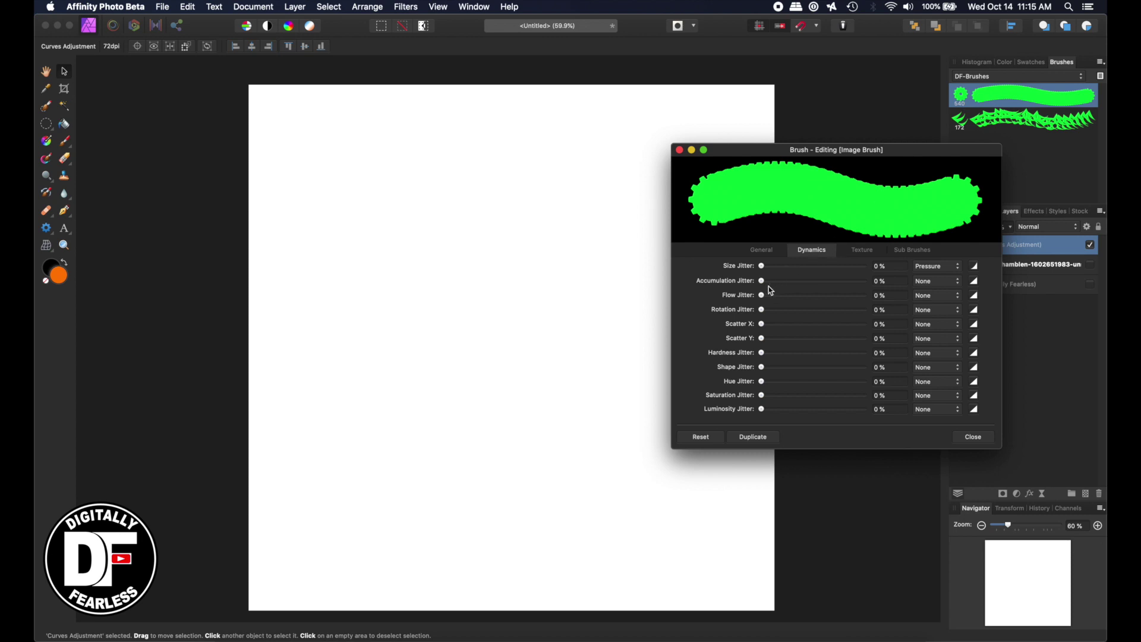
mouse_move(765, 270)
mouse_down()
mouse_move(829, 271)
mouse_move(770, 288)
mouse_move(803, 295)
mouse_move(767, 295)
mouse_move(792, 303)
mouse_move(764, 295)
mouse_up()
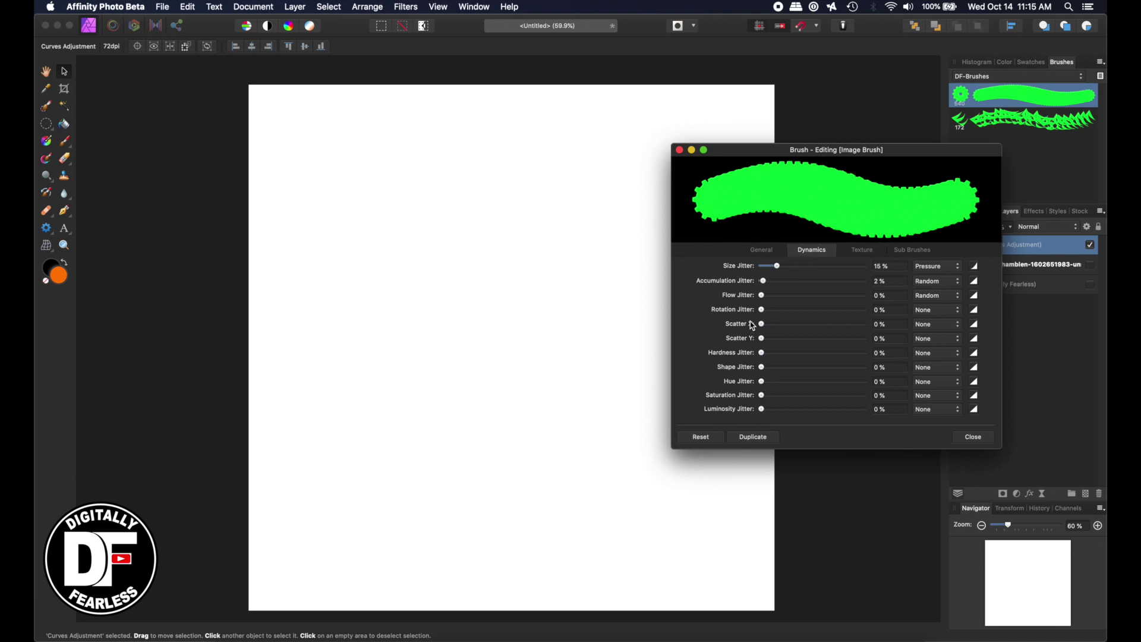
drag(764, 311, 800, 310)
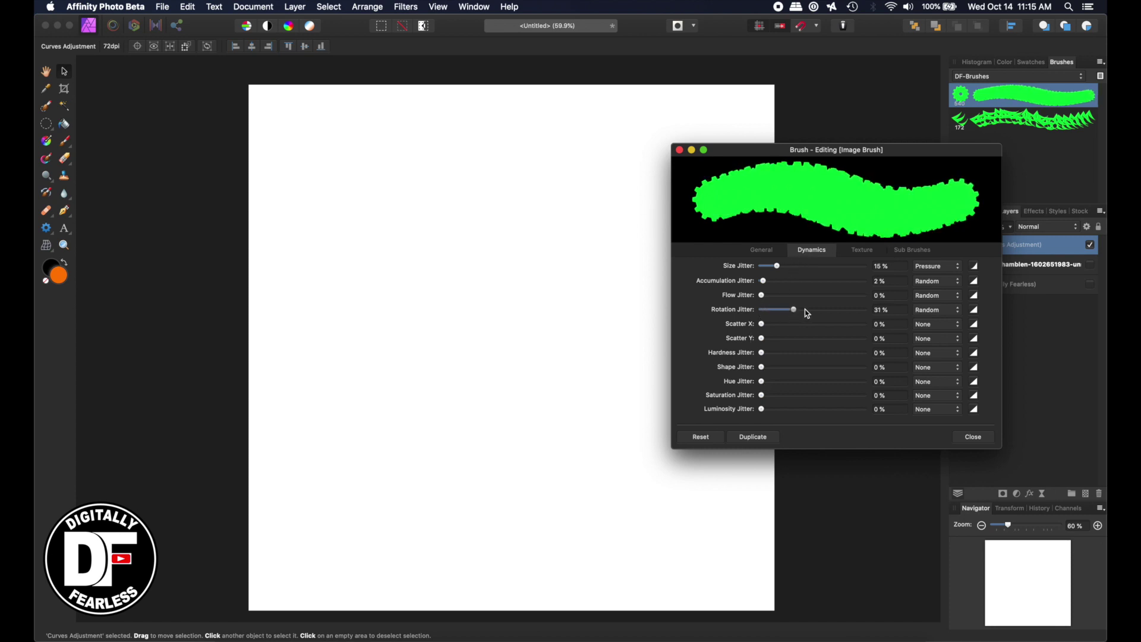
Set the cog brush's size to 197 px and its rotation to 12%, and close the brush editor.
click(771, 249)
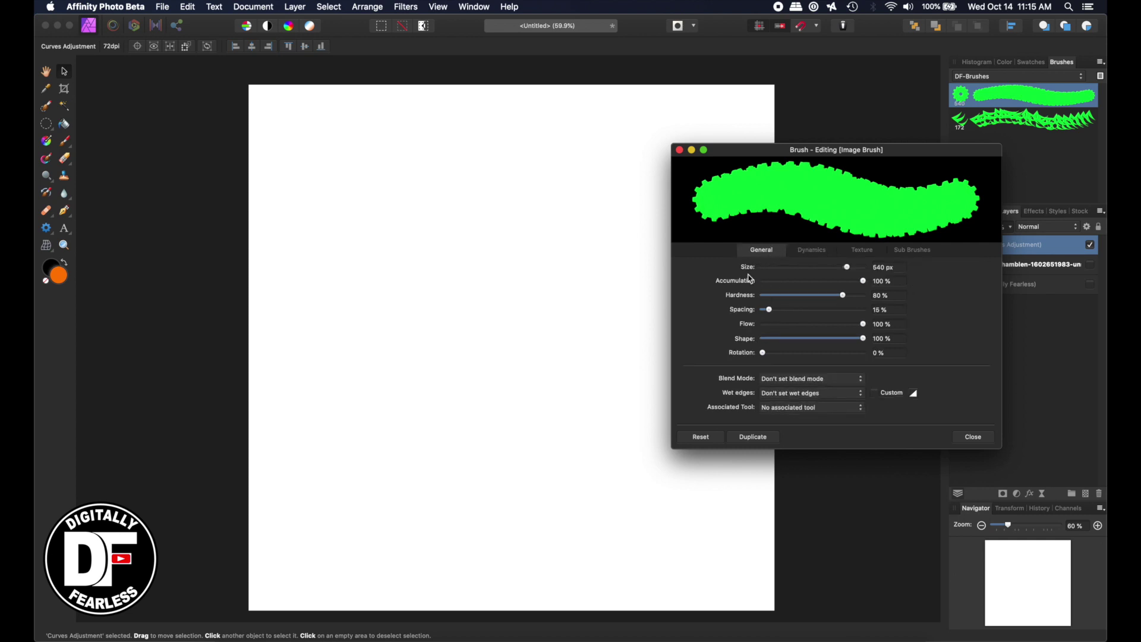
mouse_move(849, 268)
mouse_down()
mouse_move(783, 269)
mouse_move(821, 268)
mouse_up()
mouse_move(865, 343)
mouse_down()
mouse_move(789, 337)
mouse_move(864, 339)
mouse_up()
drag(764, 354, 791, 357)
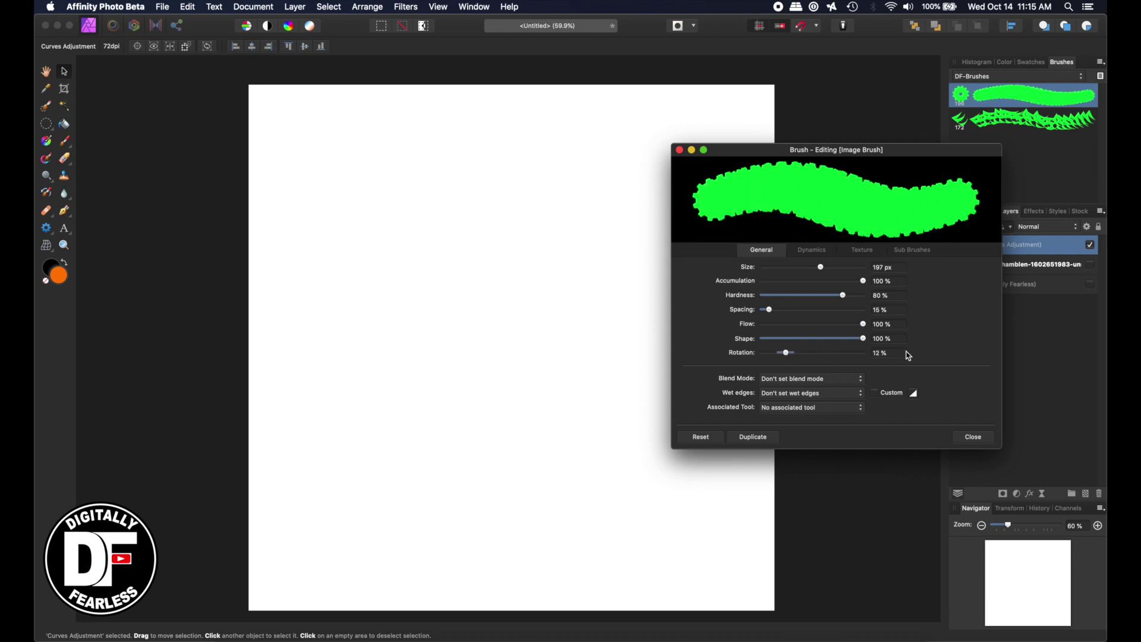
click(973, 437)
Delete the Curves adjustment and add a new empty pixel layer.
key(Delete)
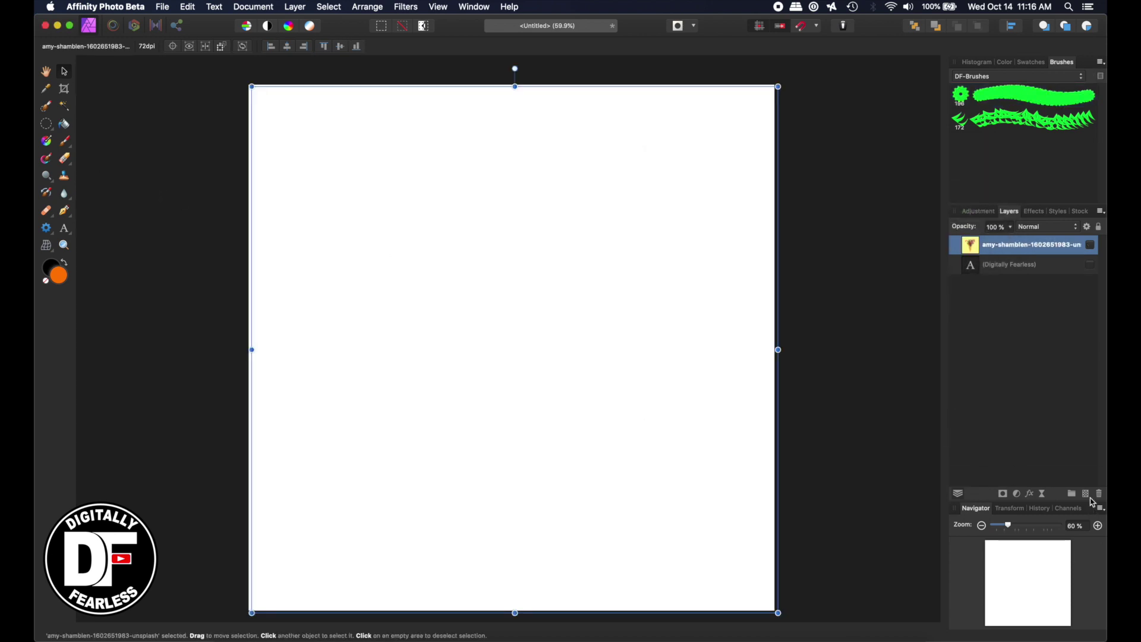
click(1086, 494)
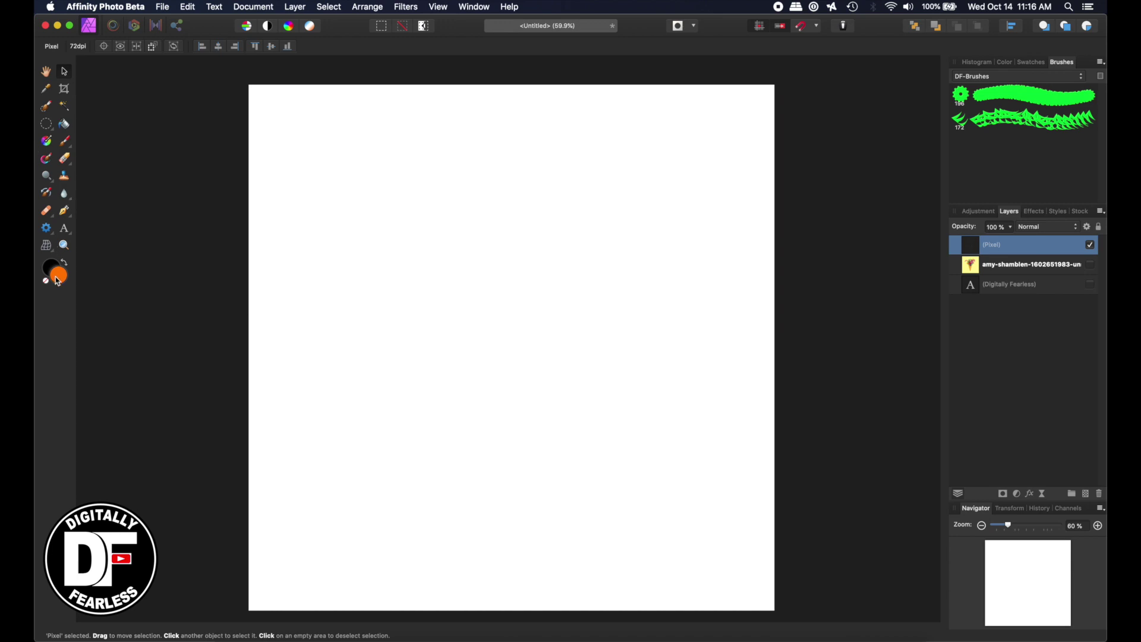
Paint five separate straight and bent strokes across the upper canvas with the 197 px cog brush.
click(66, 145)
drag(288, 168, 354, 238)
mouse_move(351, 125)
mouse_down()
mouse_move(414, 166)
mouse_move(422, 301)
mouse_move(408, 325)
mouse_up()
mouse_move(357, 314)
mouse_down()
mouse_move(336, 334)
mouse_move(360, 413)
mouse_move(564, 390)
mouse_move(581, 209)
mouse_move(642, 181)
mouse_move(669, 187)
mouse_up()
drag(695, 261, 660, 326)
drag(526, 138, 475, 107)
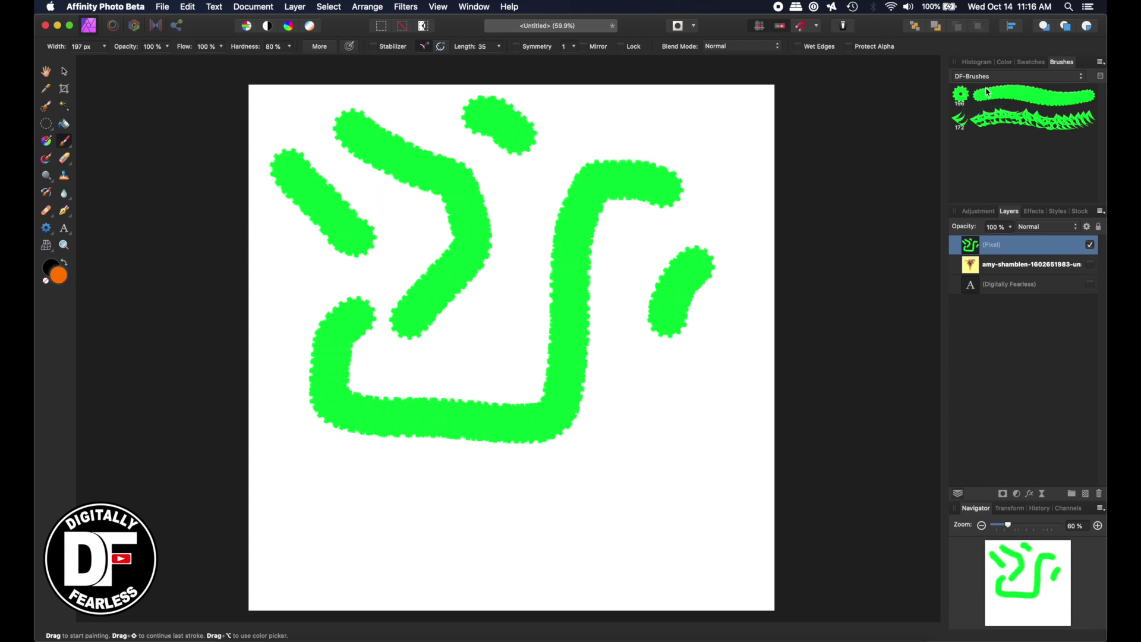
Review the cog brush's texture, dynamics and general settings without changing them.
double_click(962, 96)
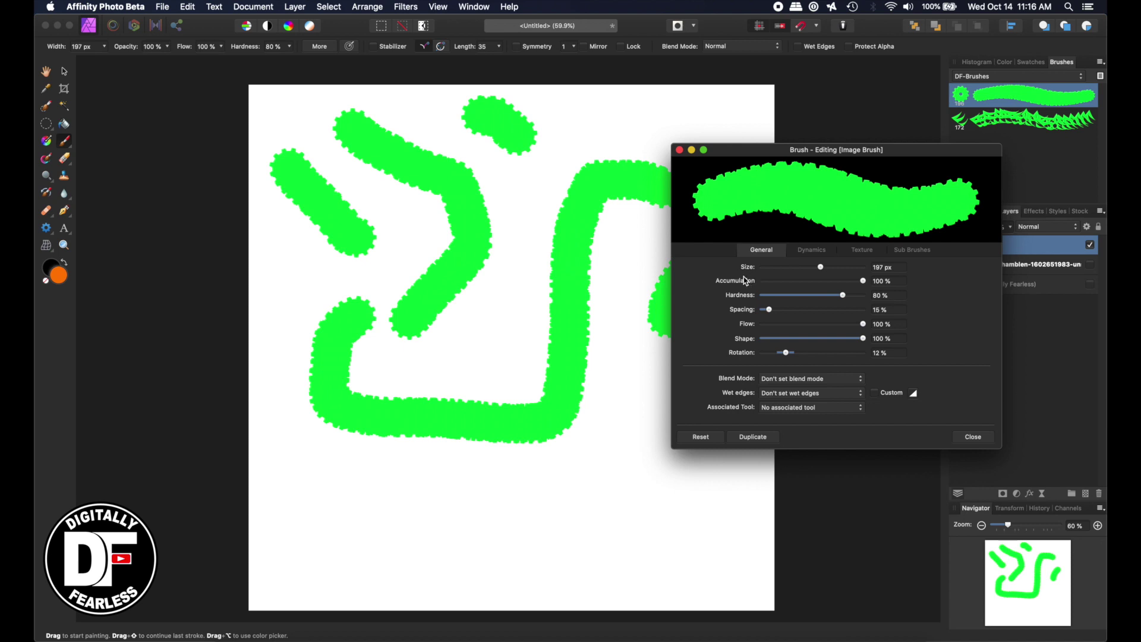
click(863, 254)
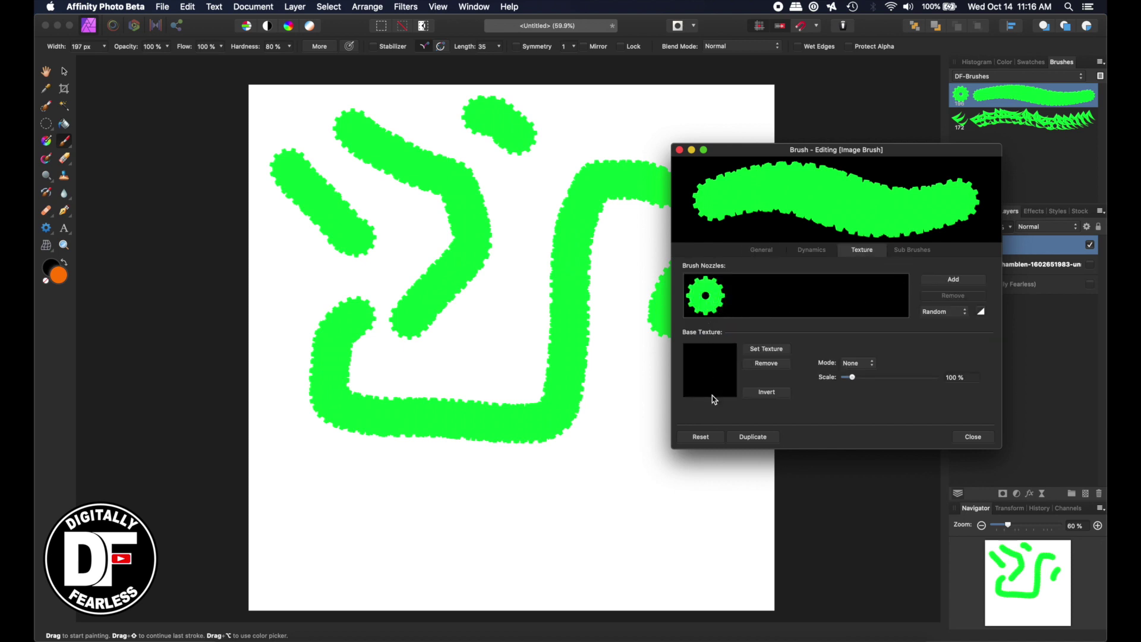
click(813, 250)
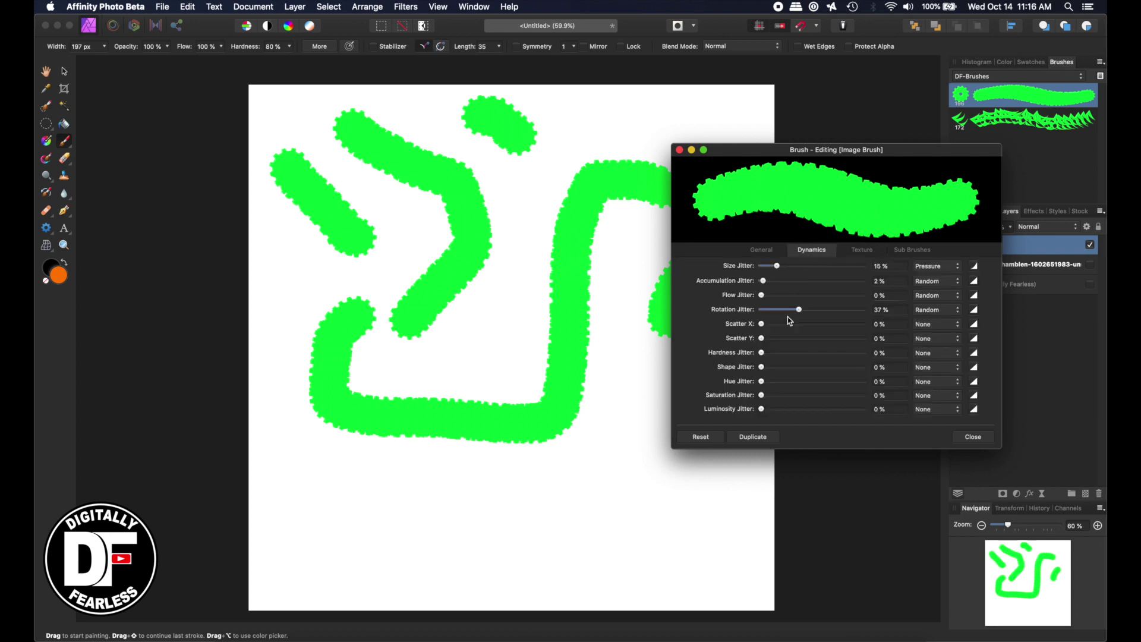
click(761, 252)
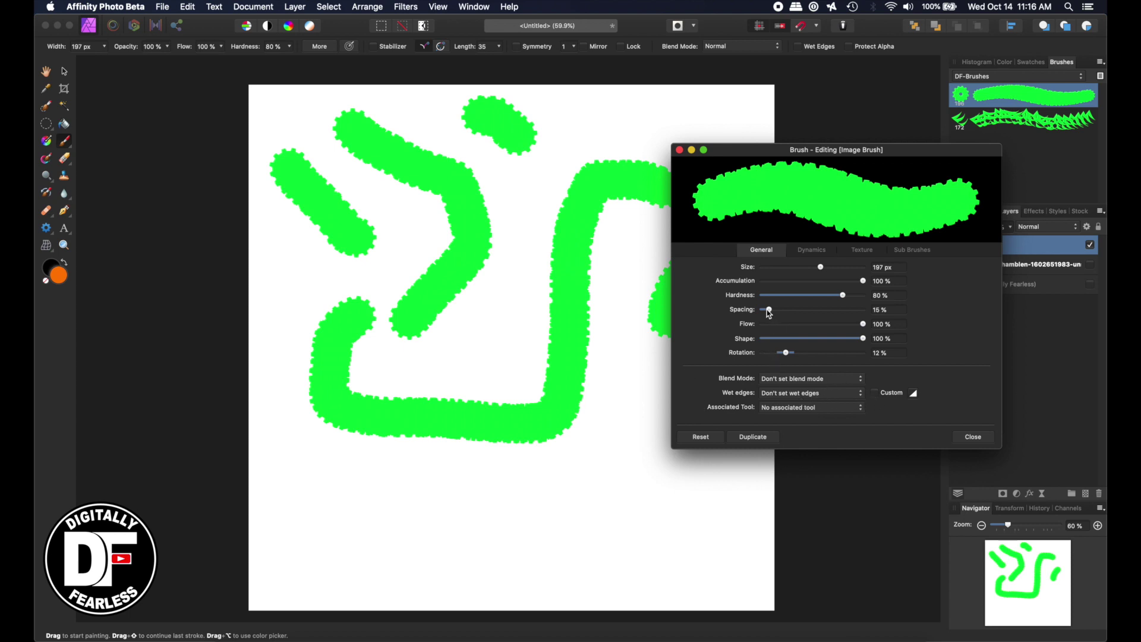
click(810, 252)
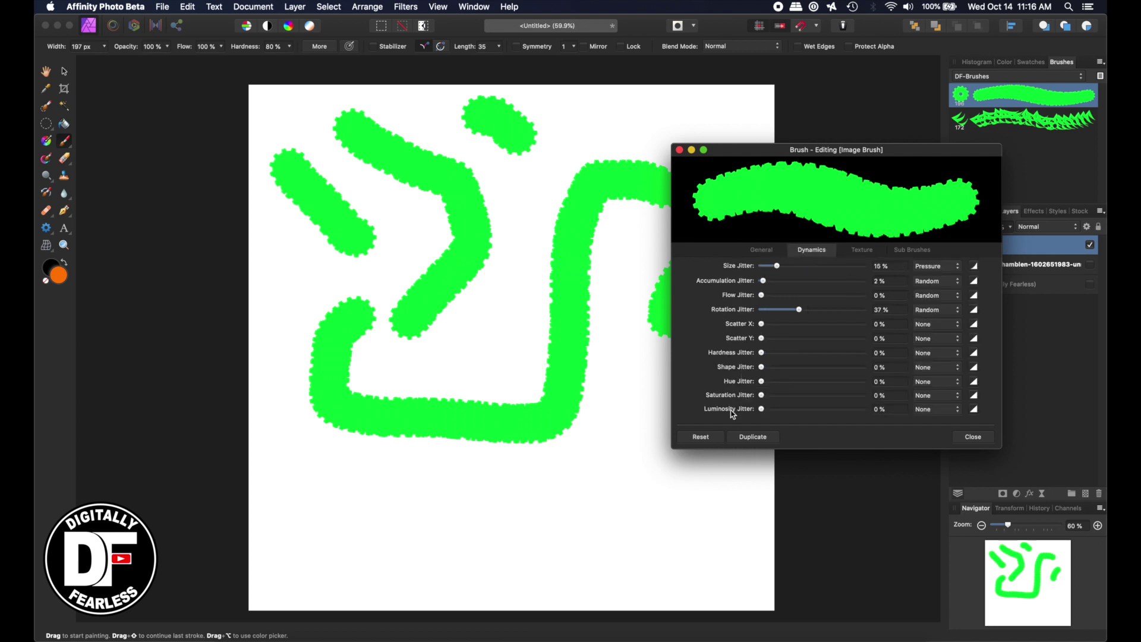
click(978, 440)
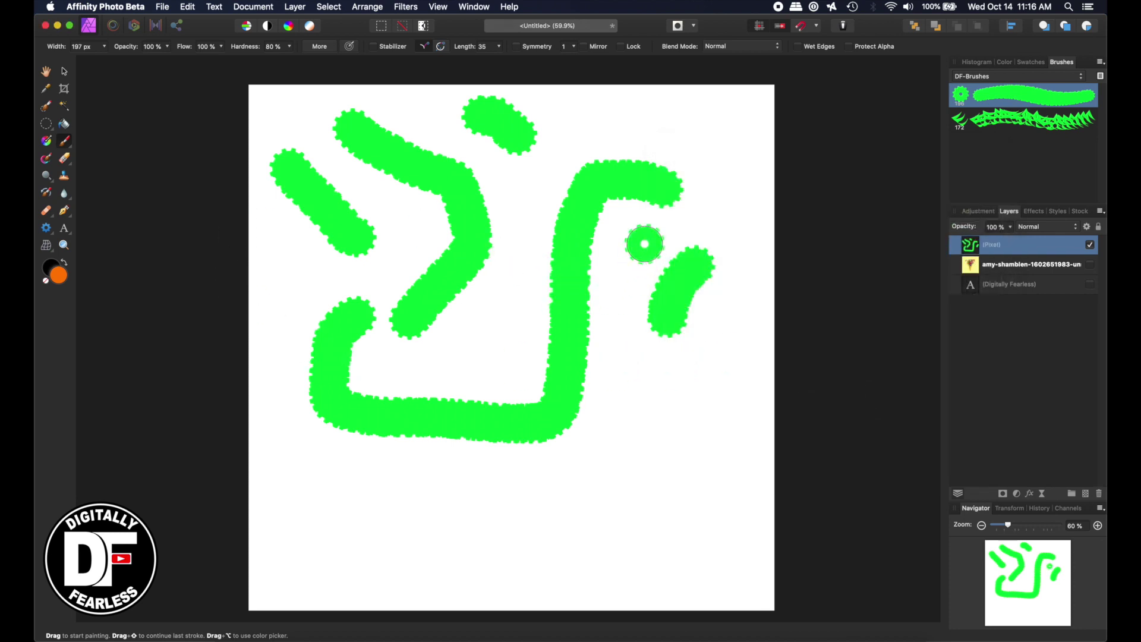
Paint more curved cog-brush strokes around and between the existing ones on the same layer.
mouse_move(644, 244)
mouse_down()
mouse_move(614, 312)
mouse_move(684, 446)
mouse_move(709, 451)
mouse_up()
drag(514, 279, 594, 140)
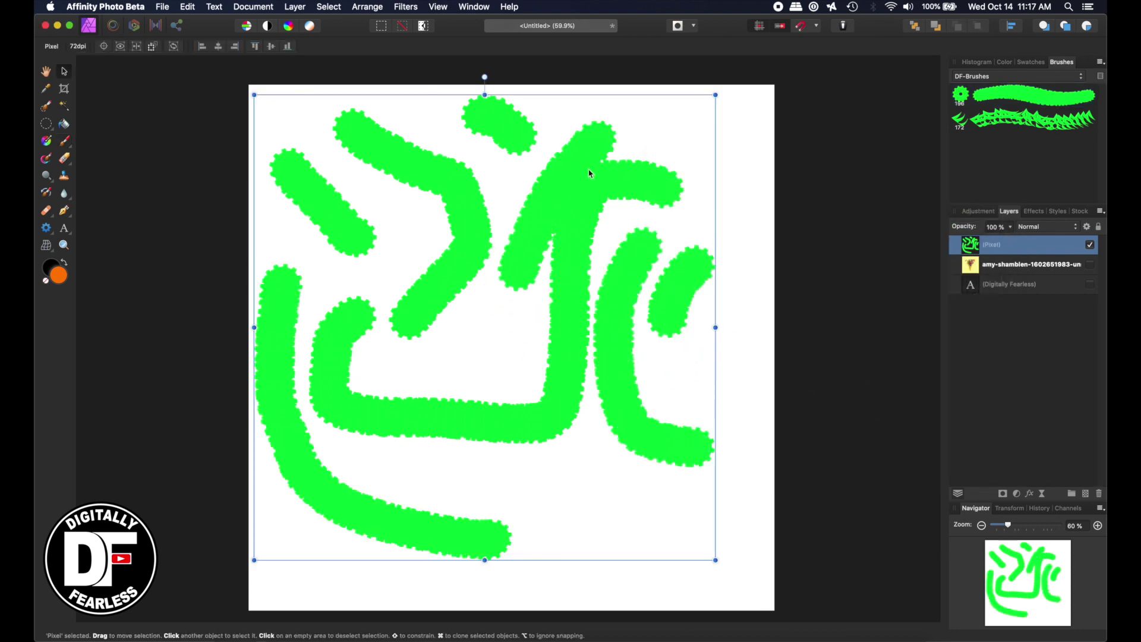
Apply a dark red Color Overlay effect (H 0, S 76, L 43) to the painted cog strokes layer.
click(1031, 494)
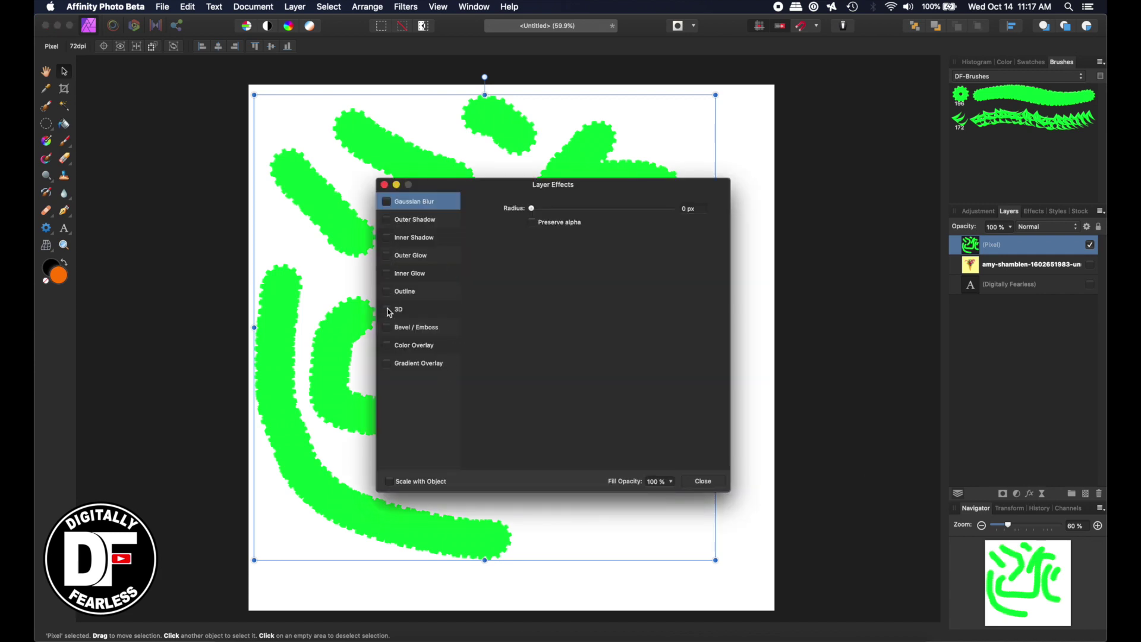
click(387, 346)
click(413, 347)
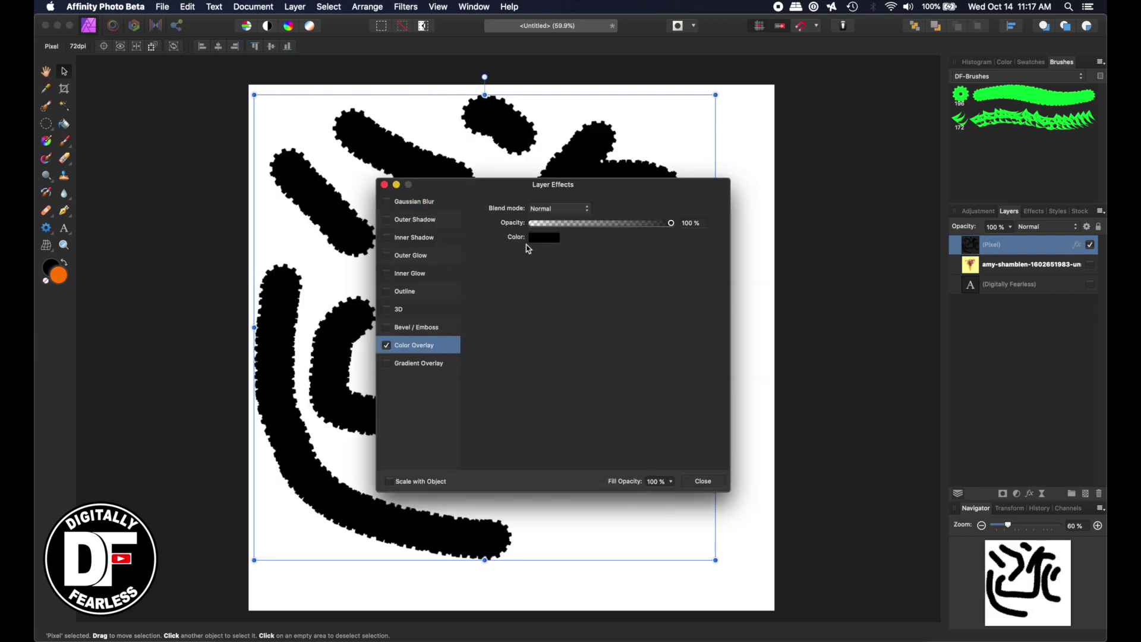
click(536, 238)
mouse_move(580, 310)
mouse_down()
mouse_move(585, 363)
mouse_move(621, 334)
mouse_up()
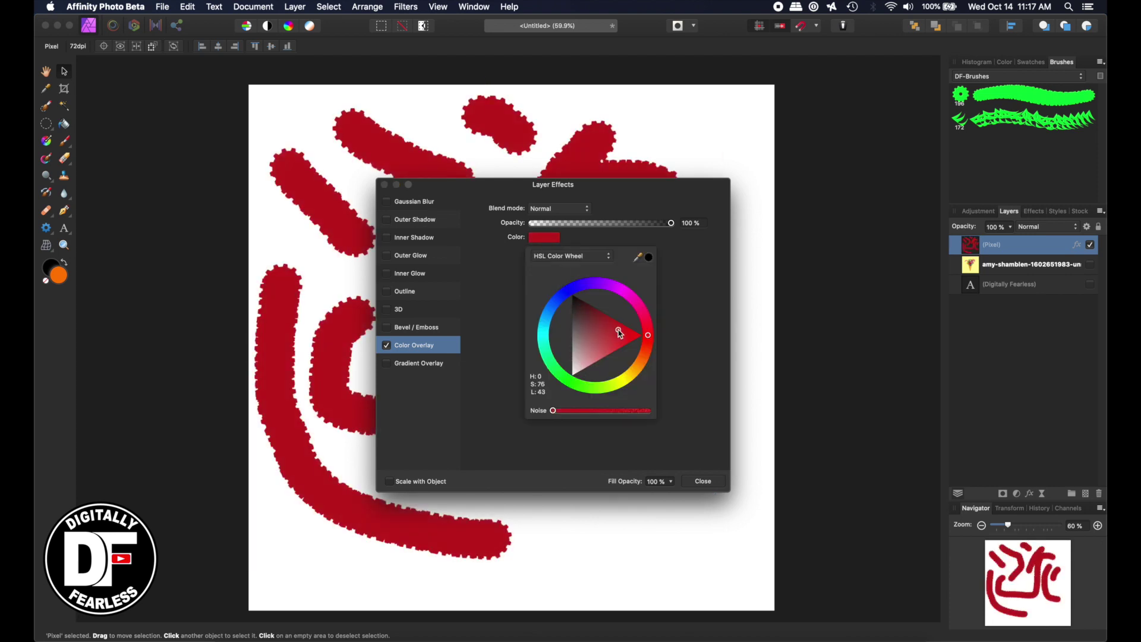
click(384, 185)
click(385, 185)
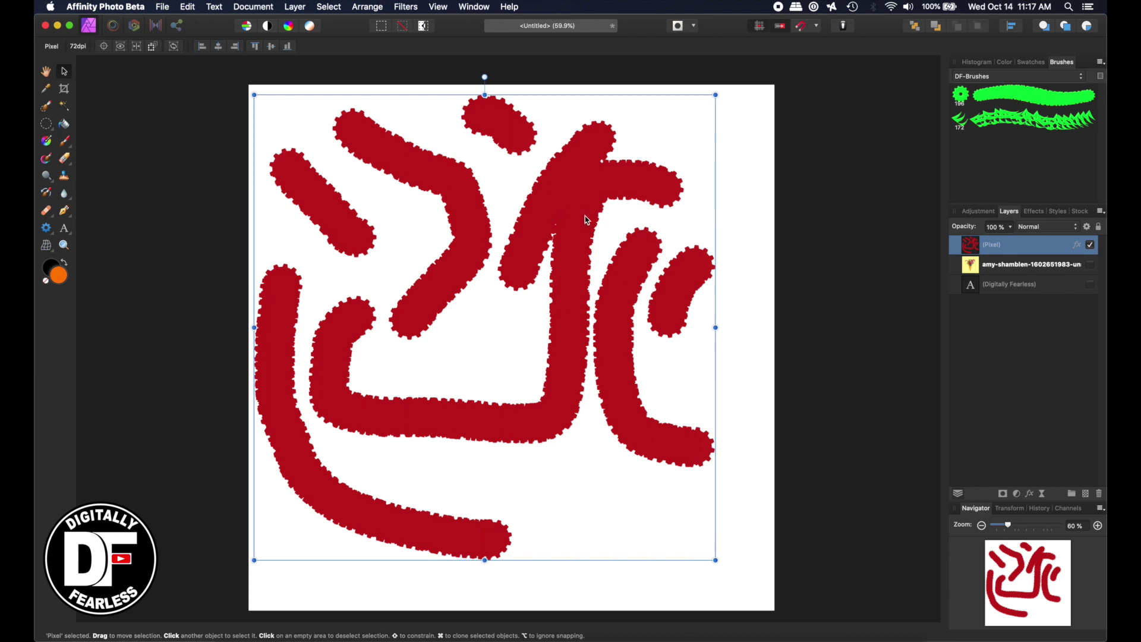
Delete the painted cog strokes layer and the hidden stock photo layer, leaving only the text layer.
key(Delete)
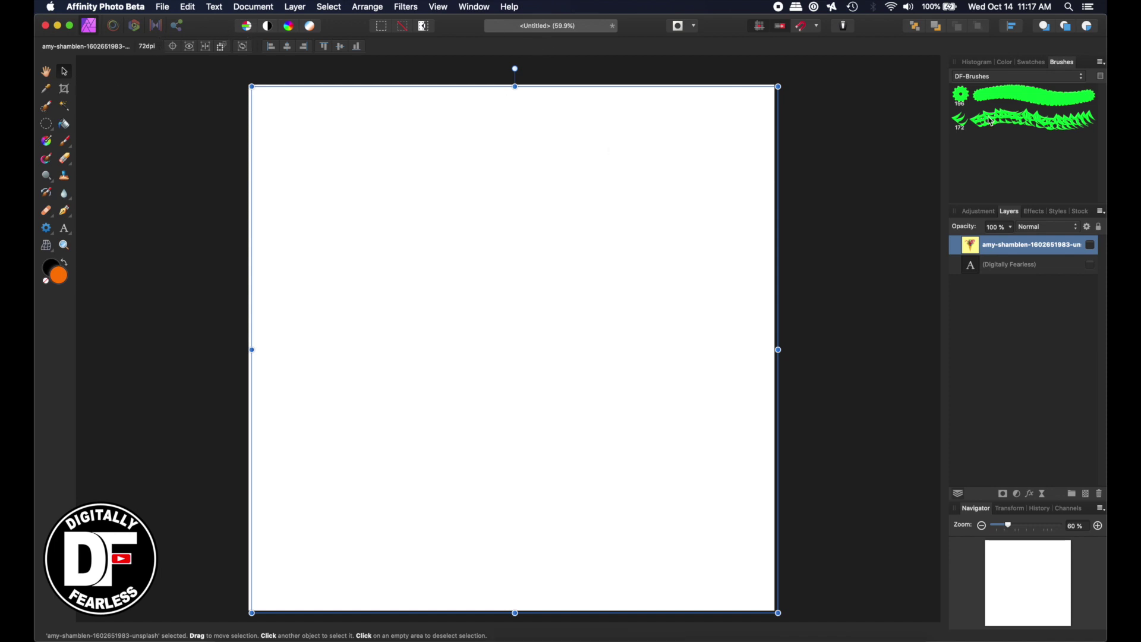
click(778, 140)
click(970, 255)
key(Delete)
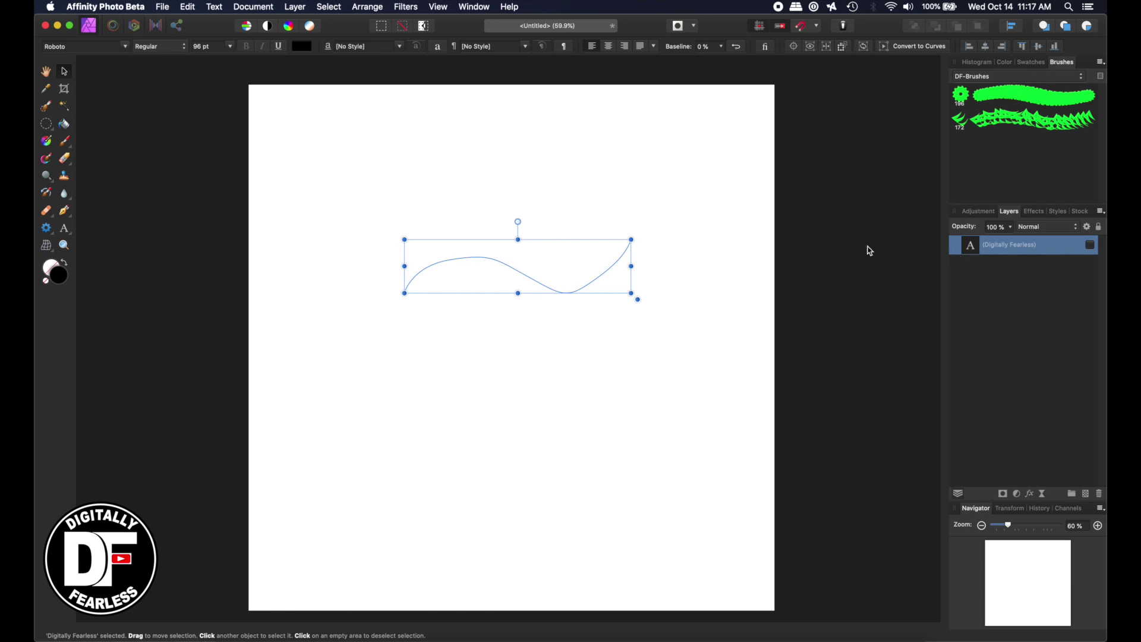
Delete the remaining text-on-path layer and add a new empty pixel layer.
key(Delete)
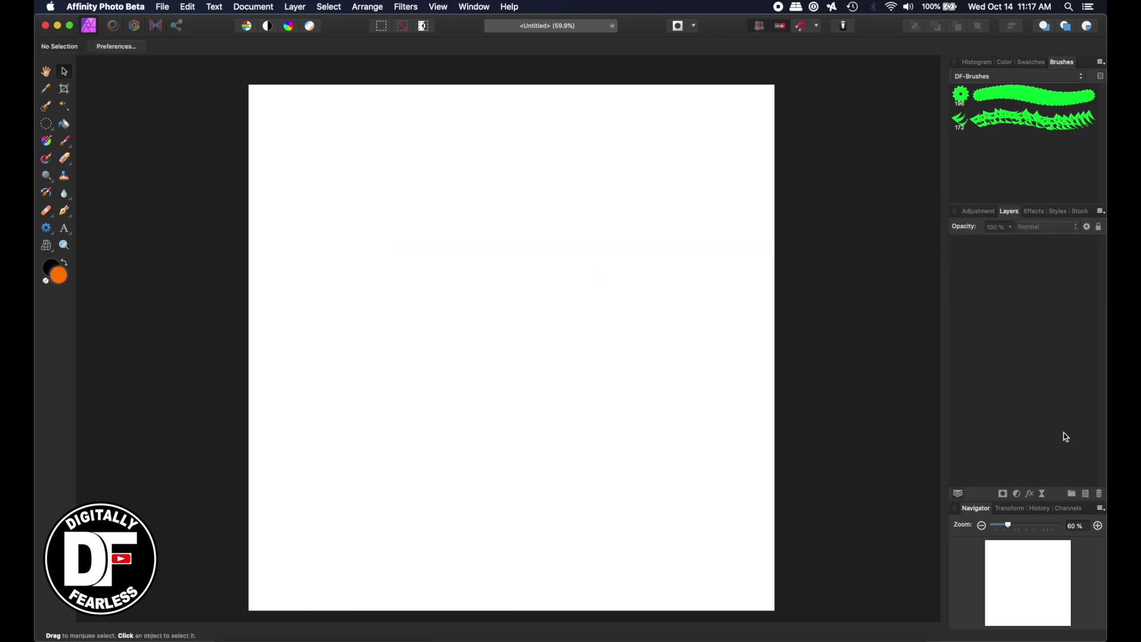
click(1087, 495)
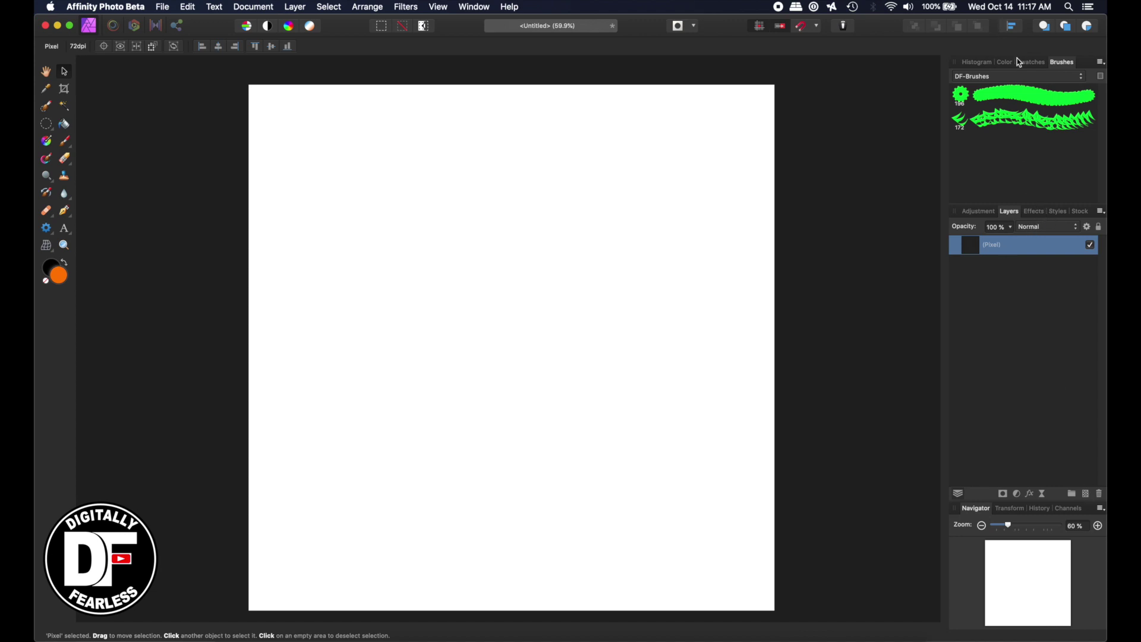
Undock and close the Histogram panel, leaving the Color panel in front of its group.
click(979, 63)
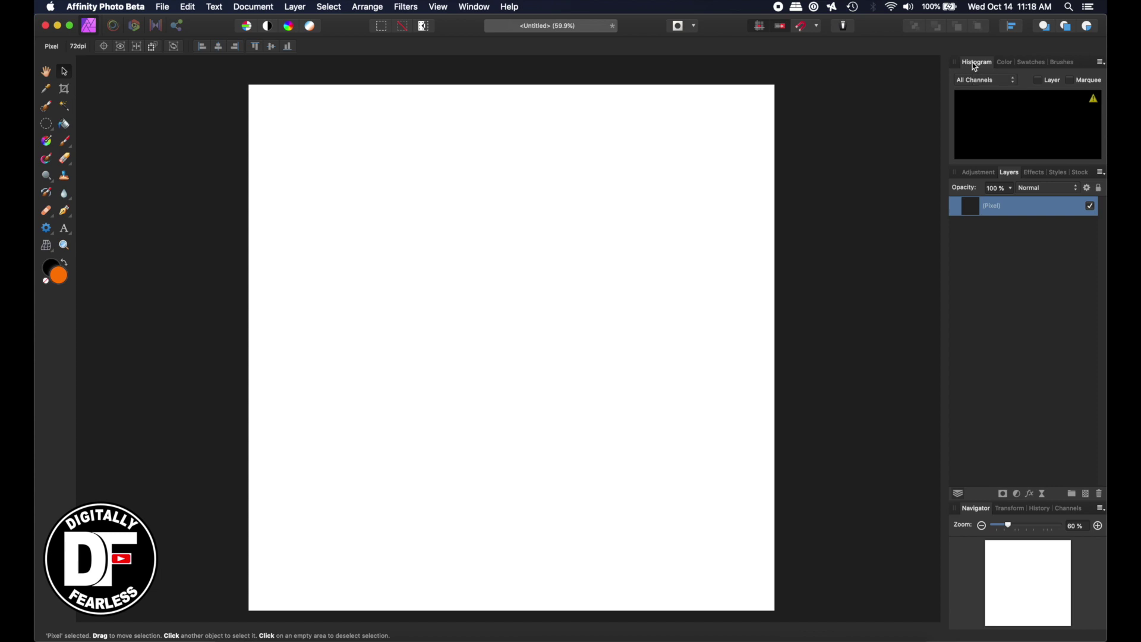
drag(978, 68, 840, 111)
click(835, 102)
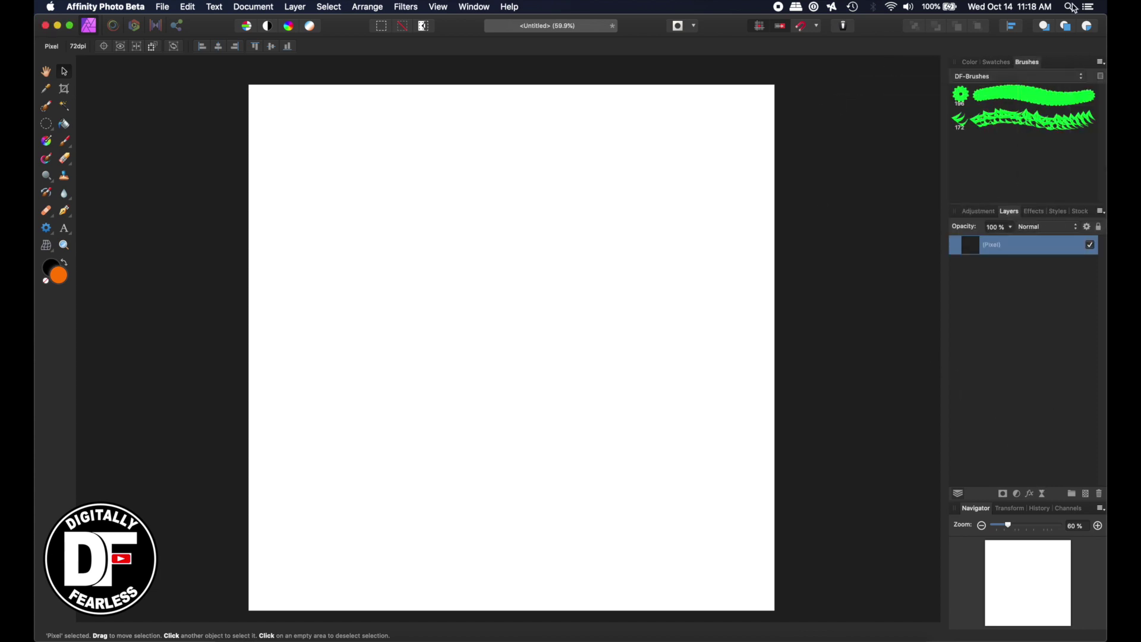
click(987, 63)
click(968, 63)
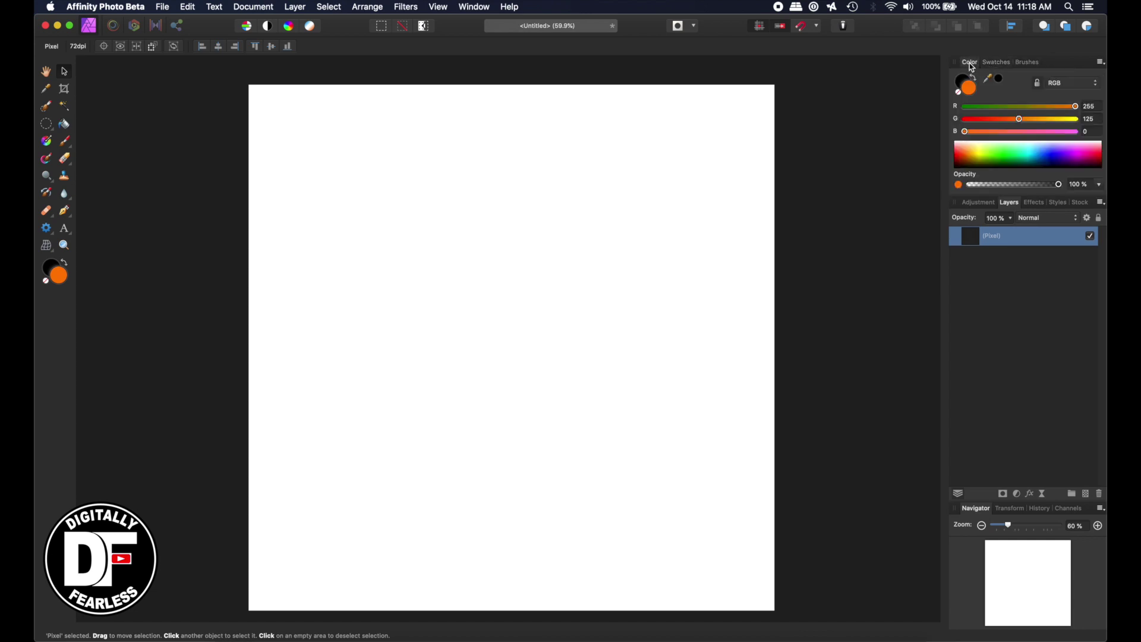
click(1034, 63)
click(971, 62)
Undock and close the Navigator and Effects panels to simplify the studio layout.
drag(984, 510, 739, 381)
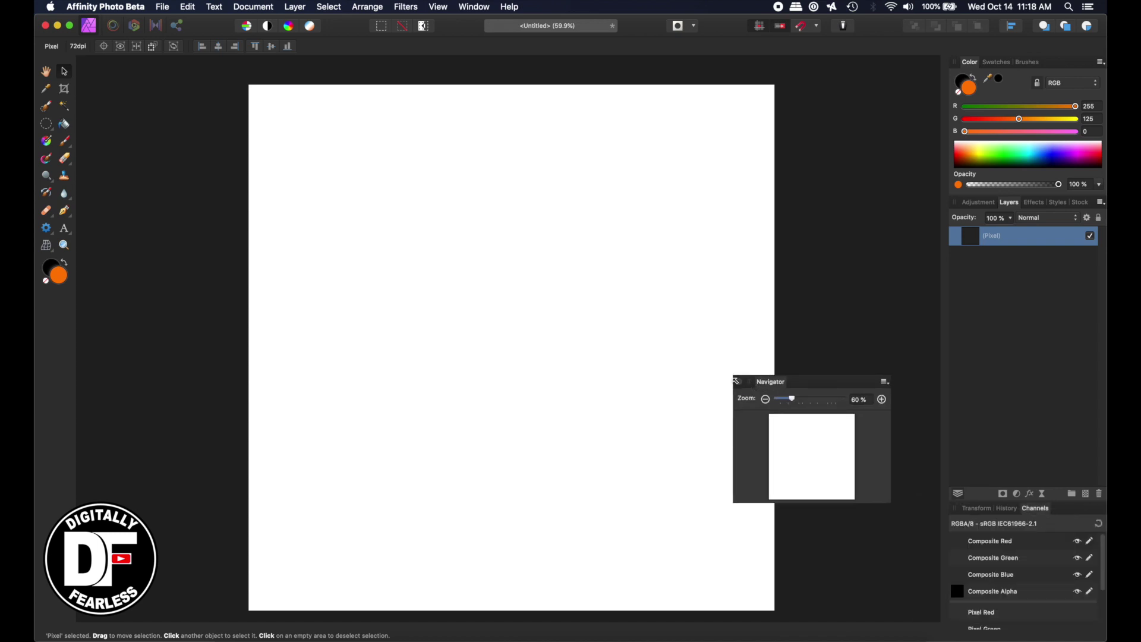
click(737, 380)
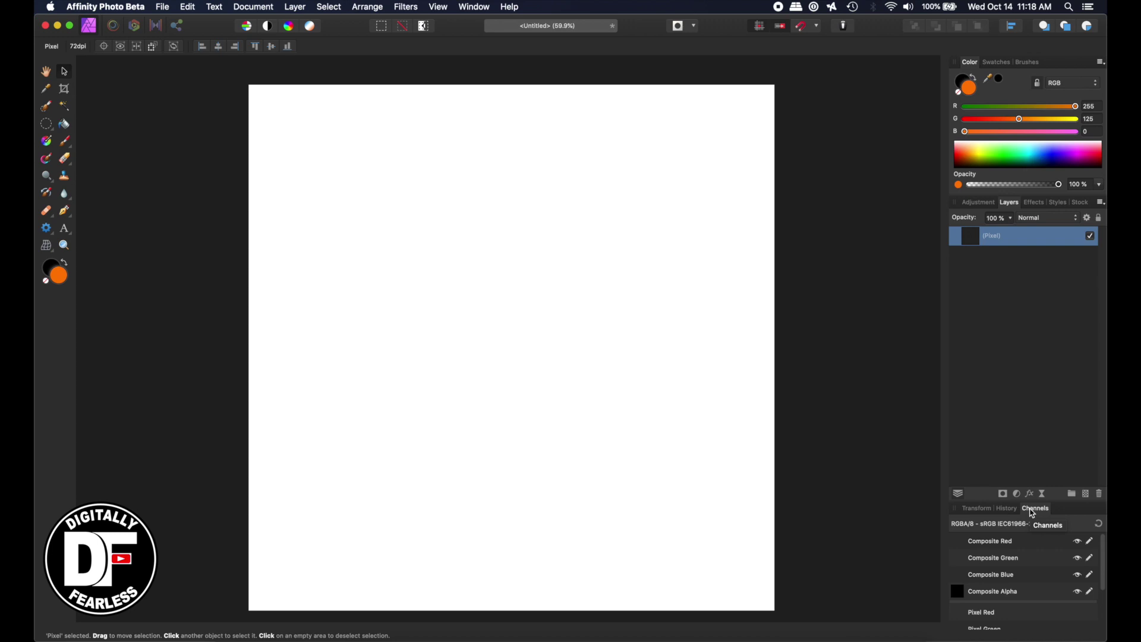
click(1036, 204)
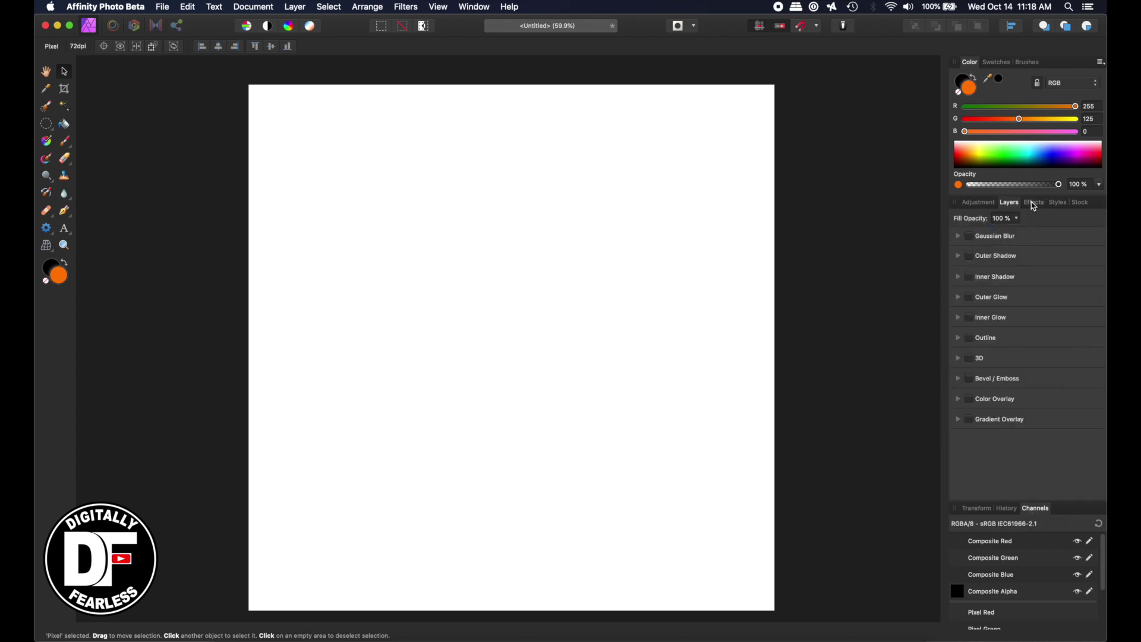
click(959, 237)
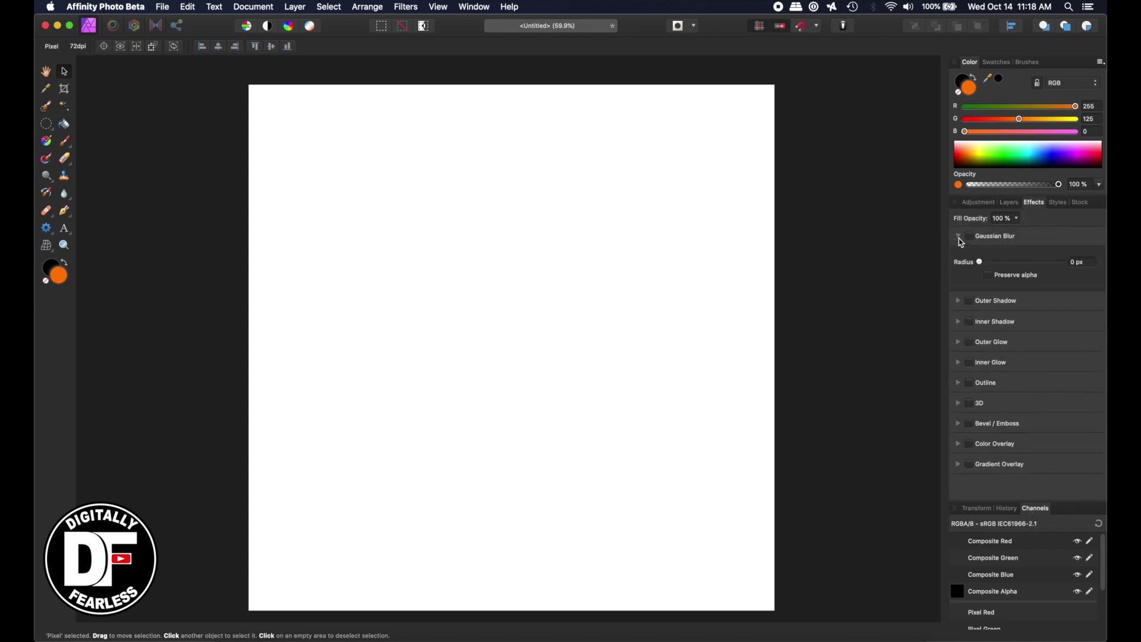
click(958, 238)
drag(1033, 206, 800, 211)
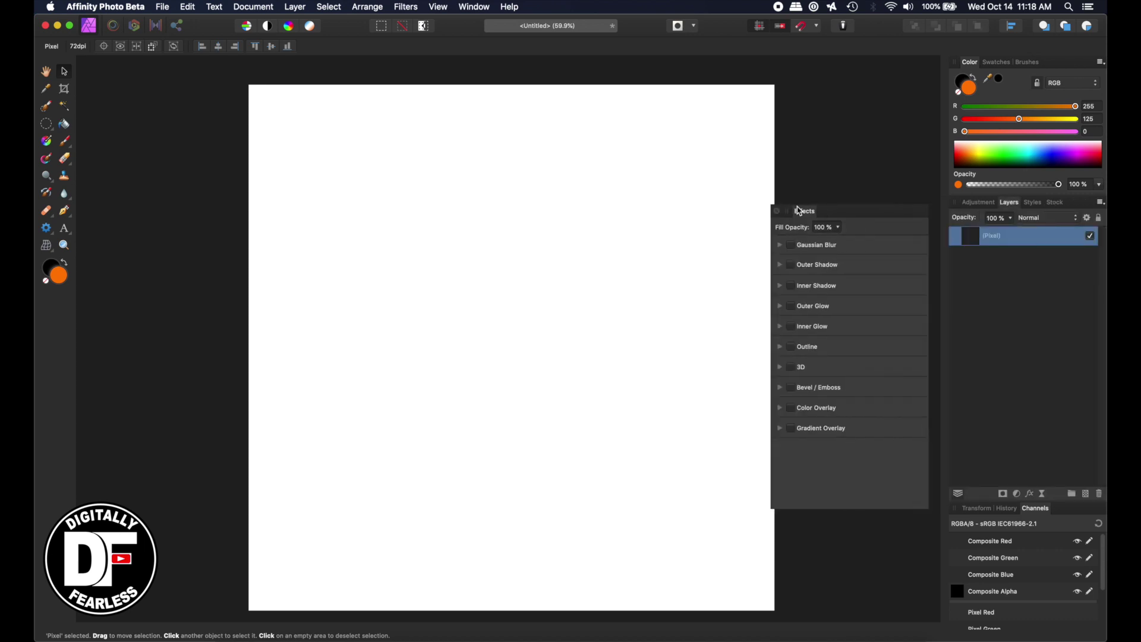
click(778, 213)
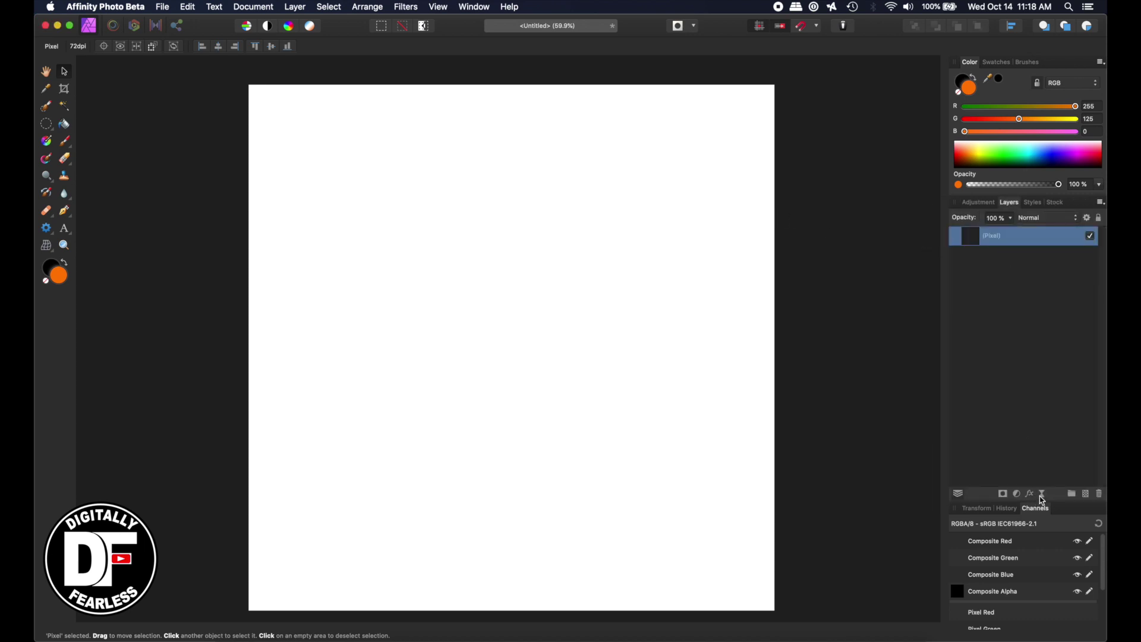
Move the Channels panel into the Layers group, placed directly after Layers.
drag(1041, 515, 1040, 212)
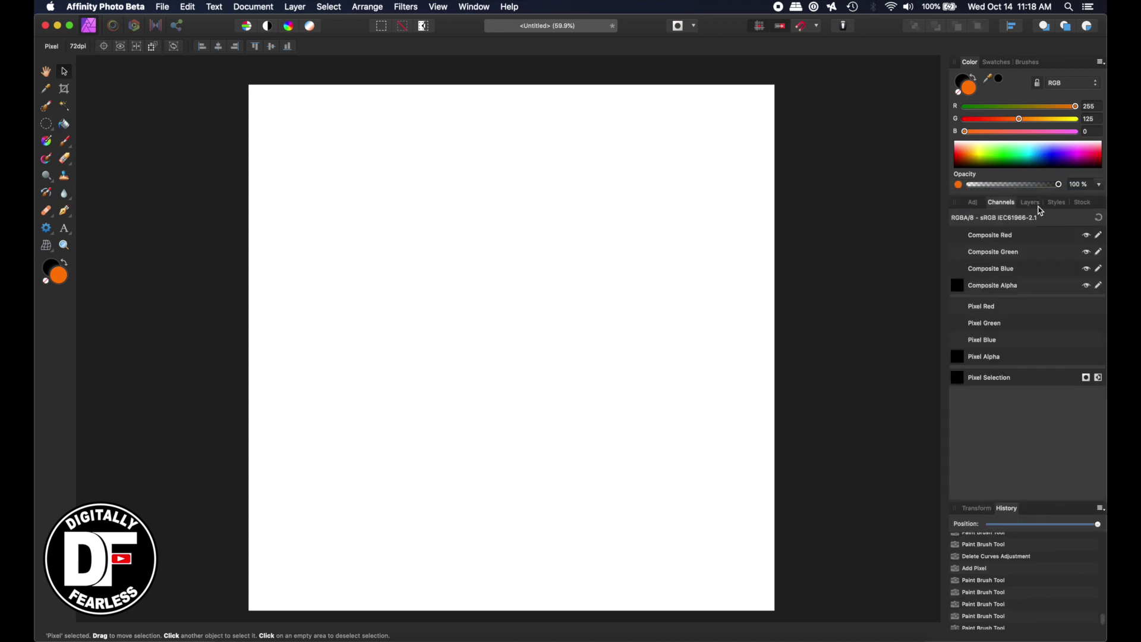
click(992, 201)
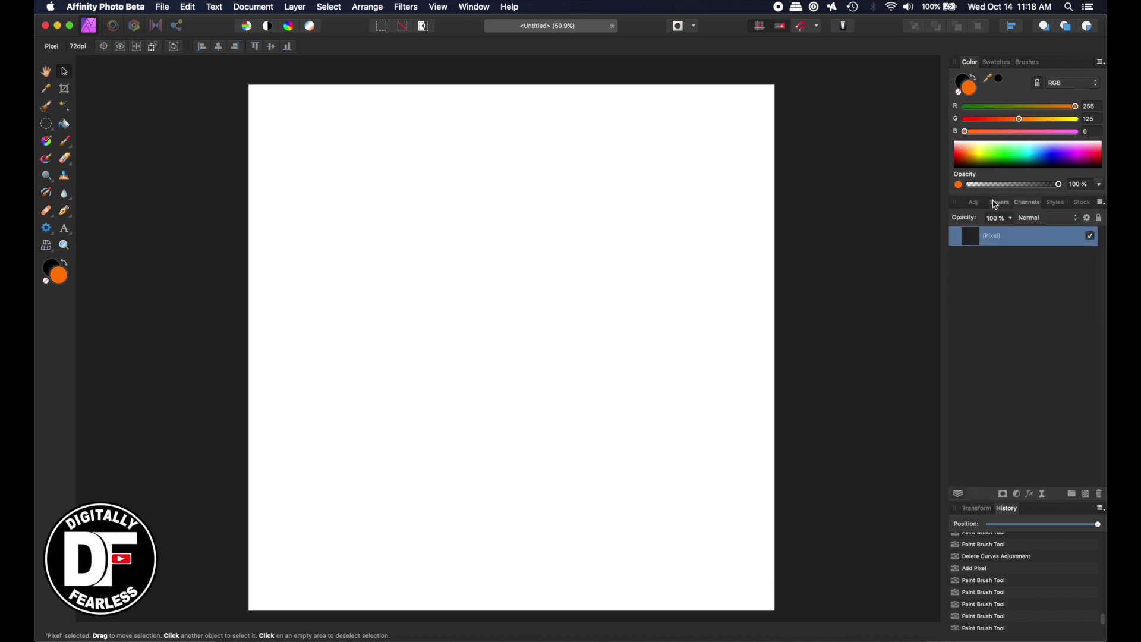
Undock and close the Adjustment panel, and check the adjustment list offered for the pixel layer.
click(979, 202)
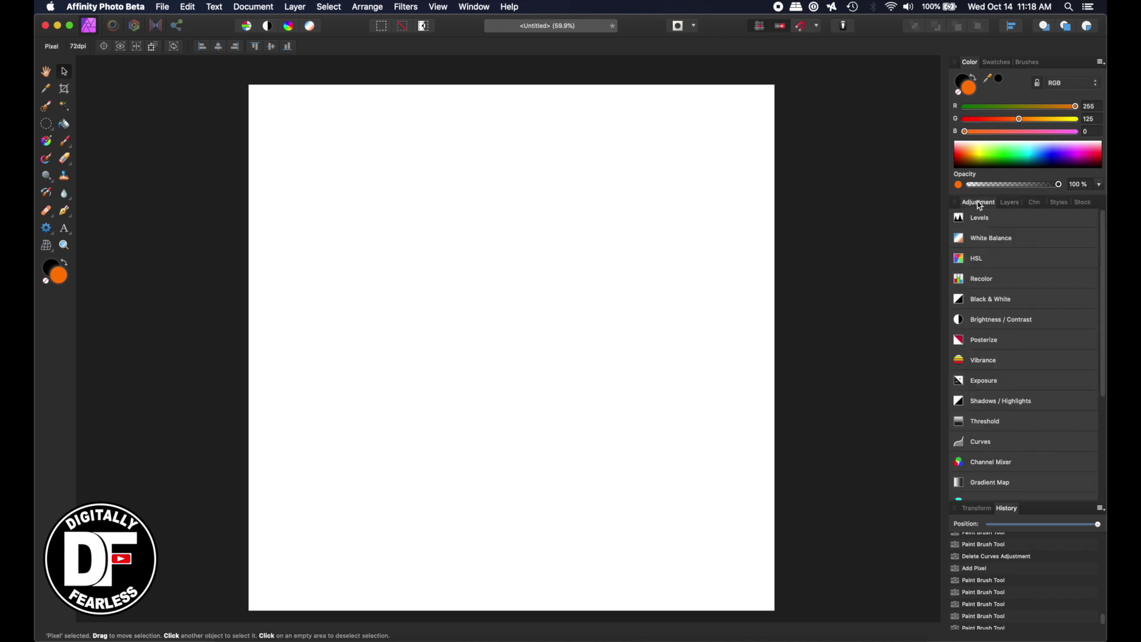
drag(981, 207, 755, 231)
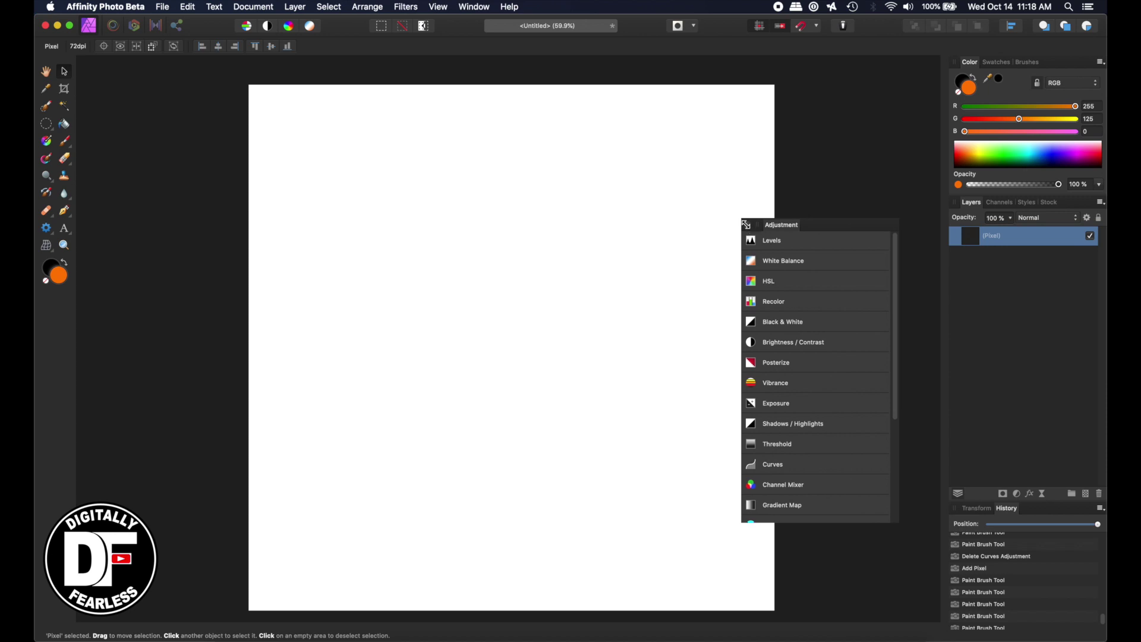
click(746, 225)
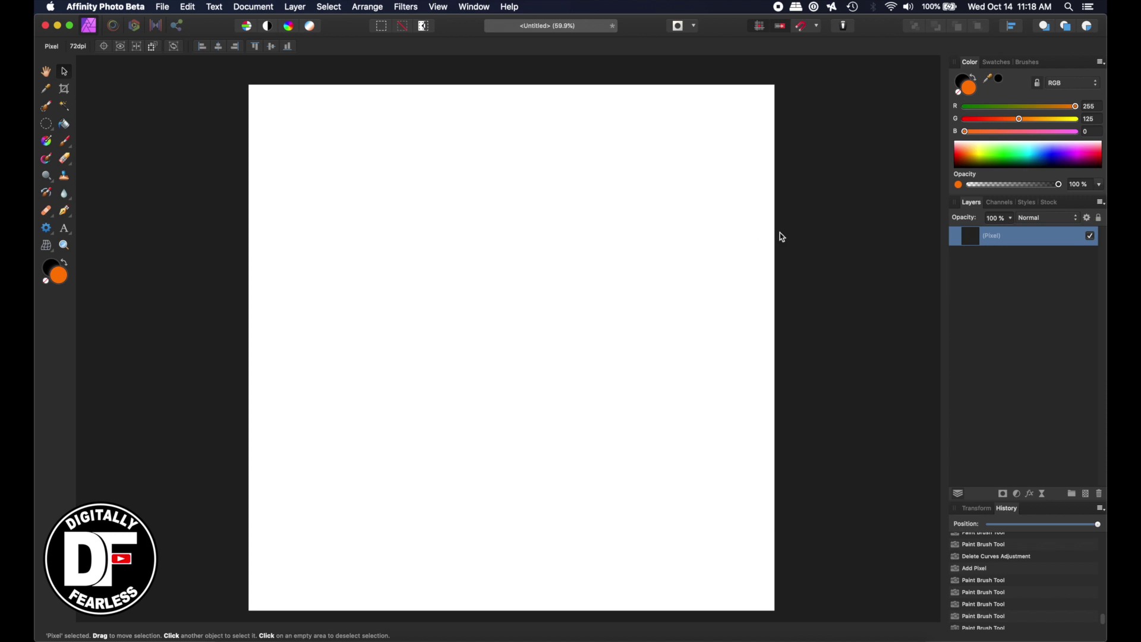
click(1022, 498)
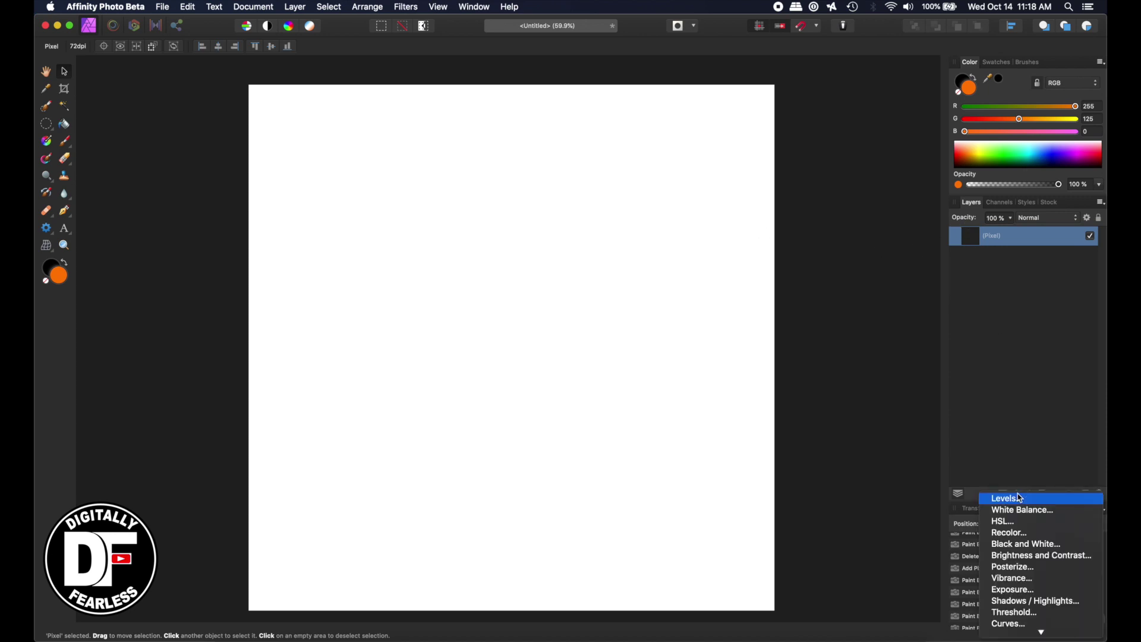
click(941, 450)
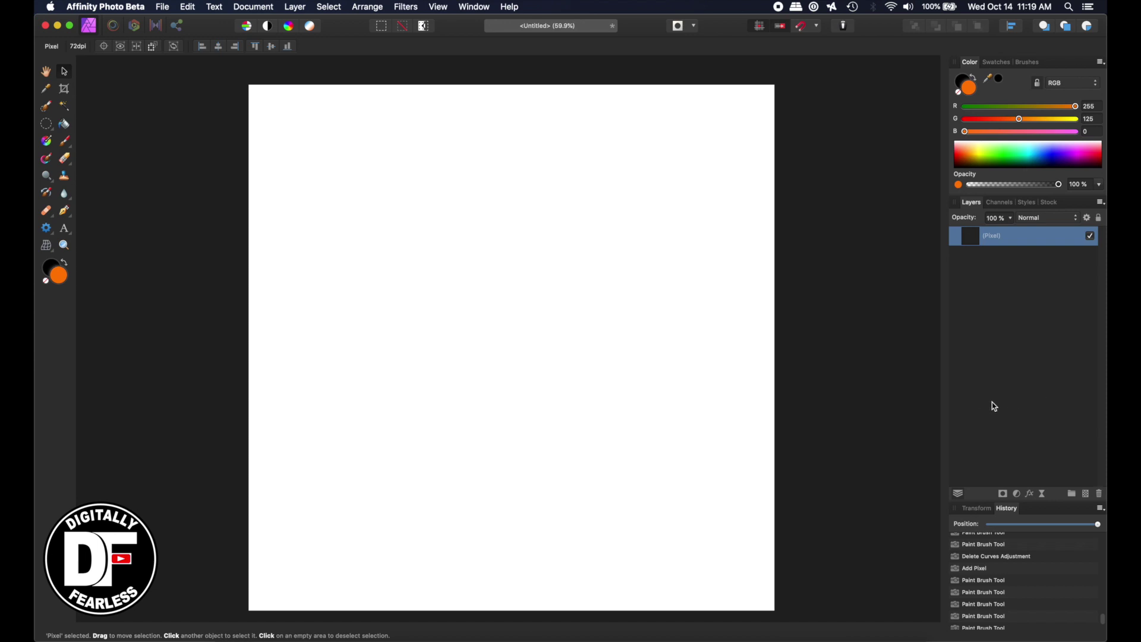
Deselect the layer and save the current panel layout as a new studio preset named Default.
click(826, 301)
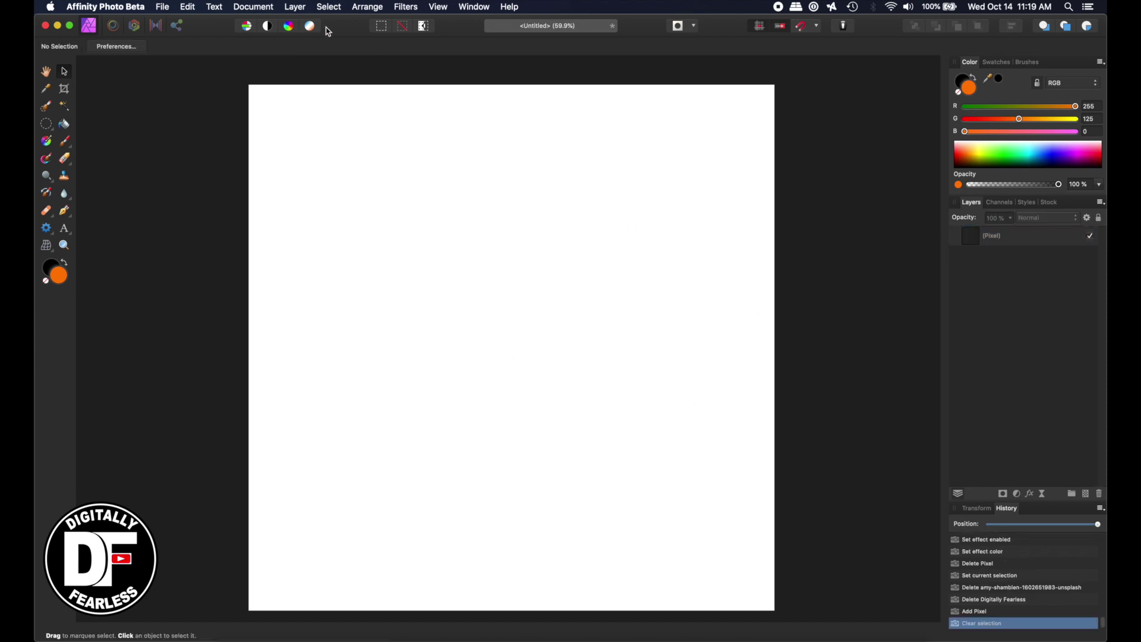
click(447, 6)
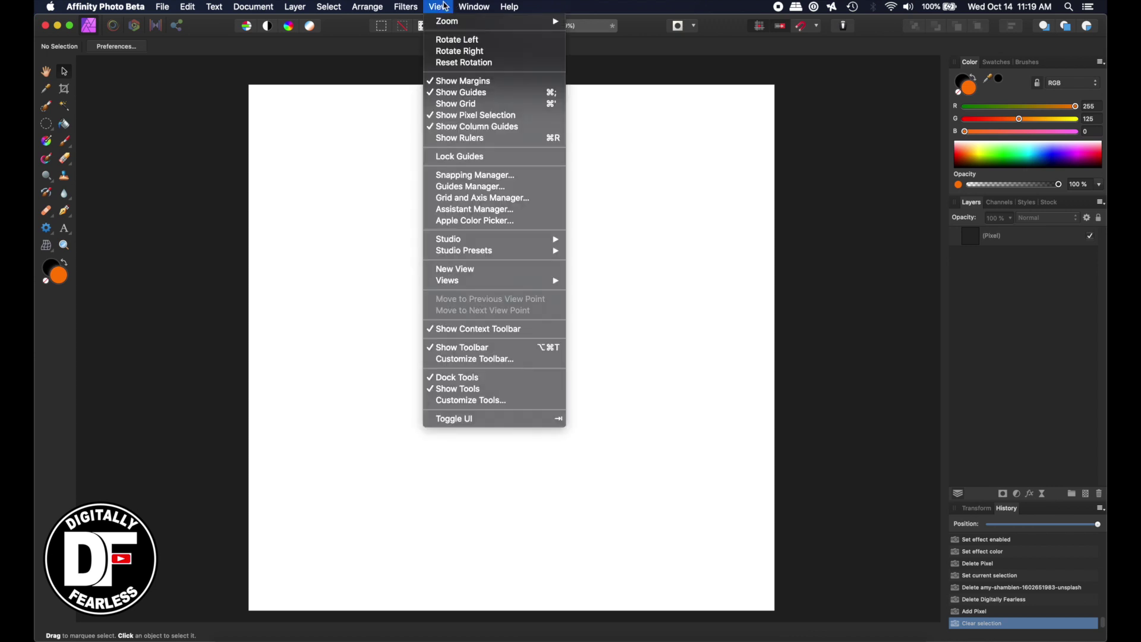
mouse_move(471, 260)
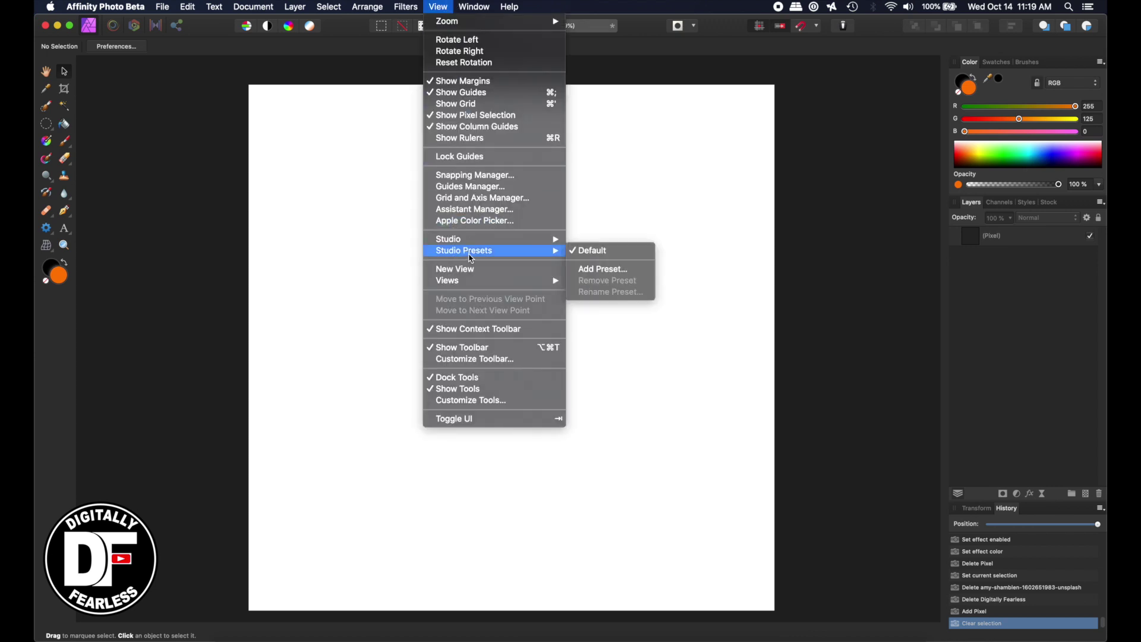
click(598, 268)
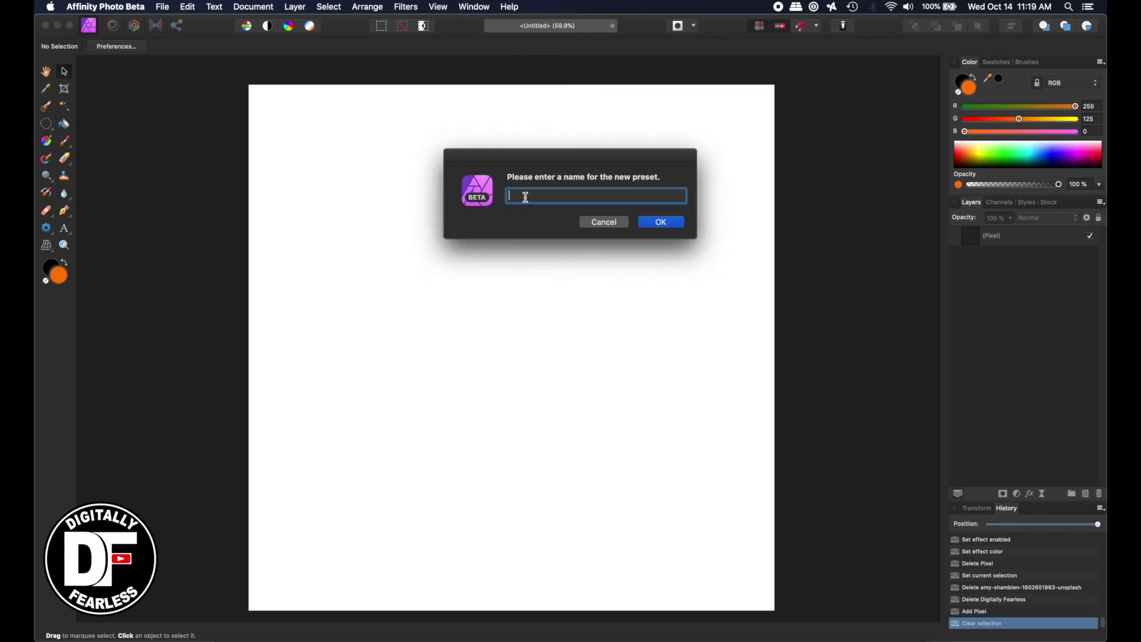
text(Default)
click(663, 224)
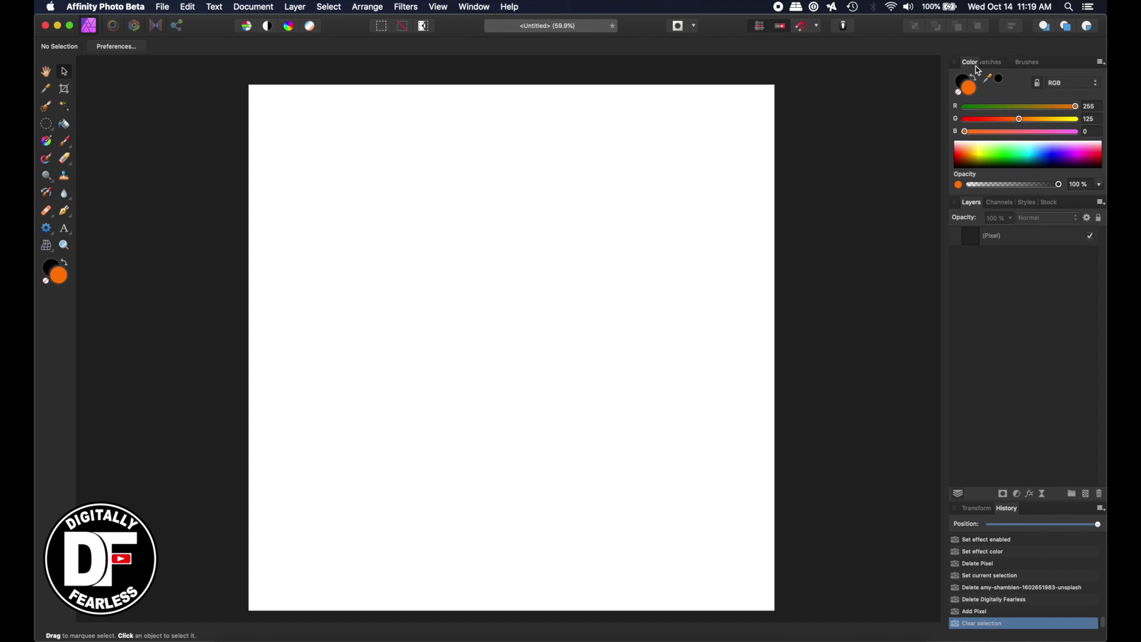
Undock and close the Swatches, Transform and History panels.
drag(979, 66, 641, 134)
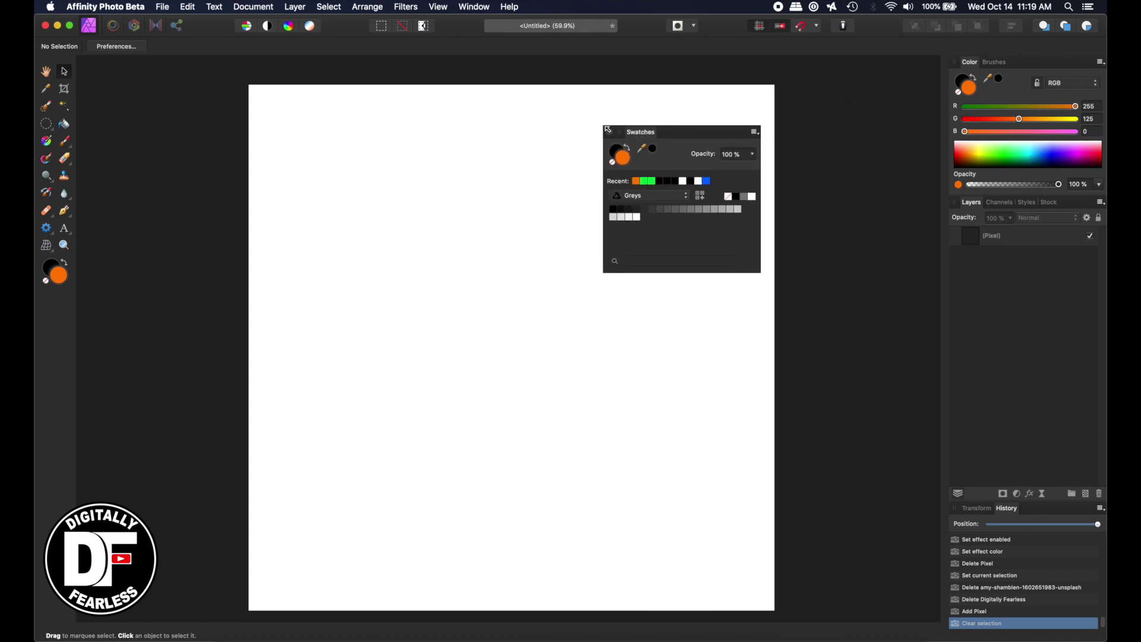
click(608, 131)
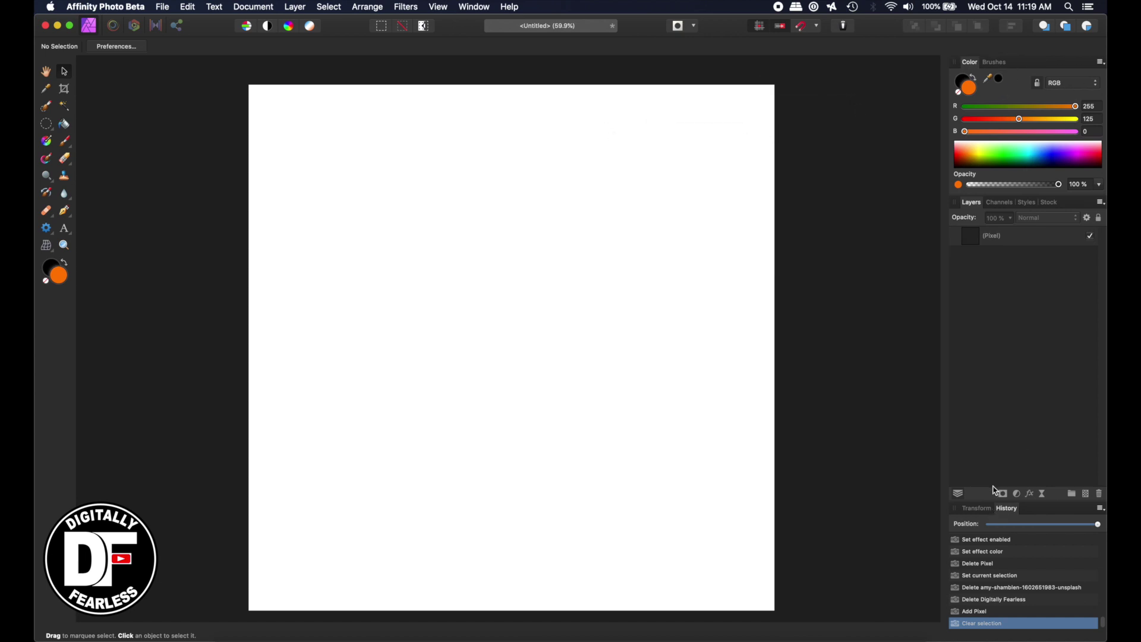
drag(978, 509, 666, 288)
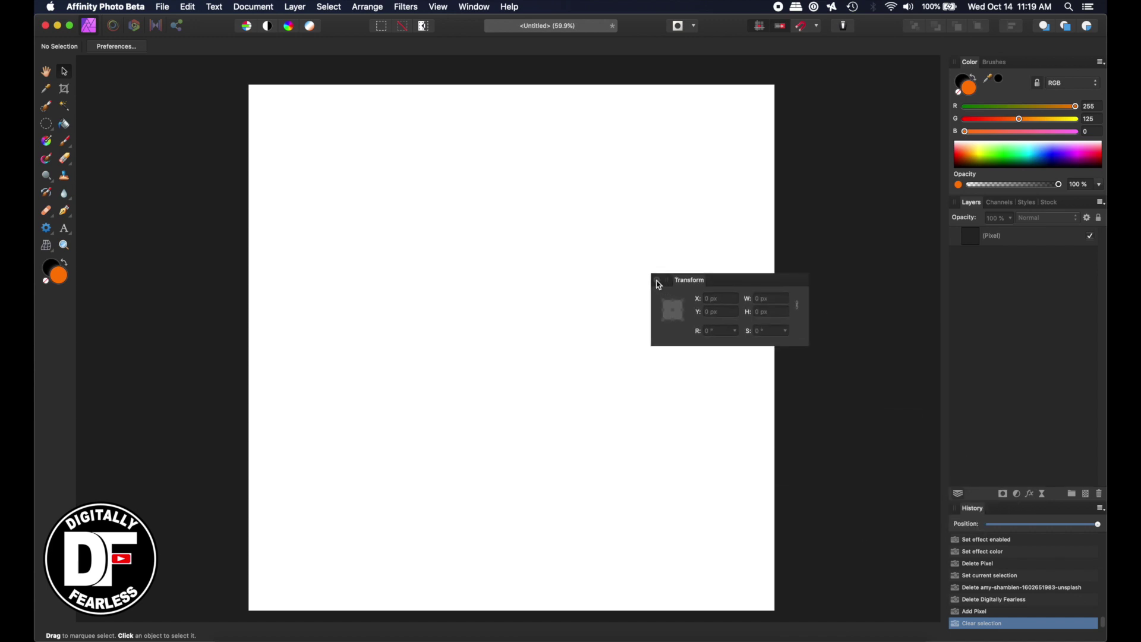
click(659, 282)
drag(981, 510, 751, 373)
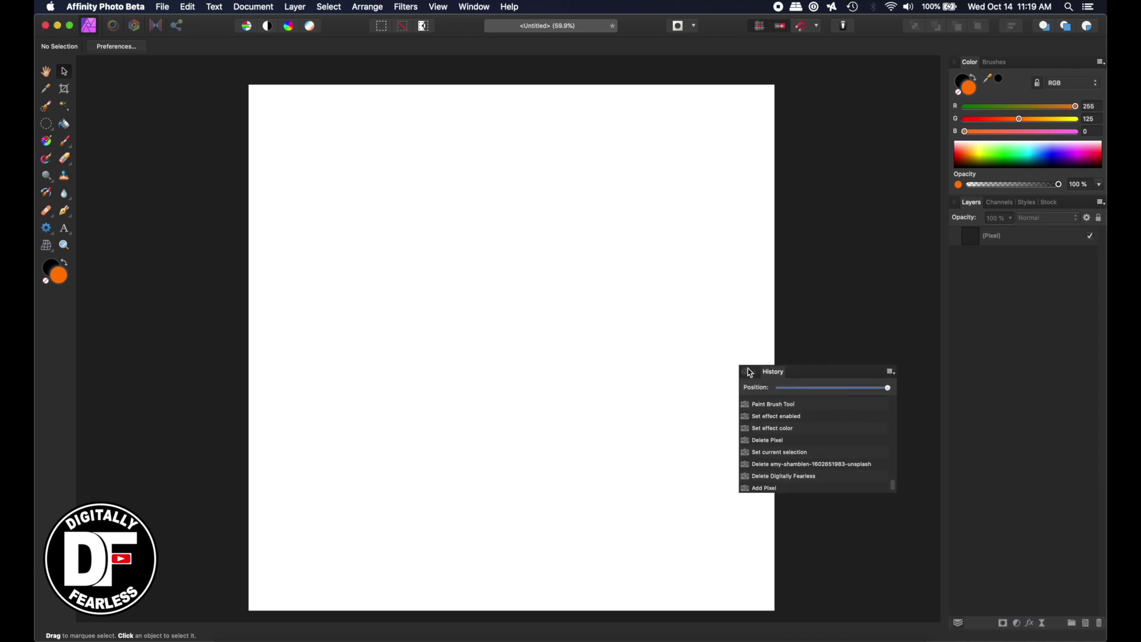
click(751, 372)
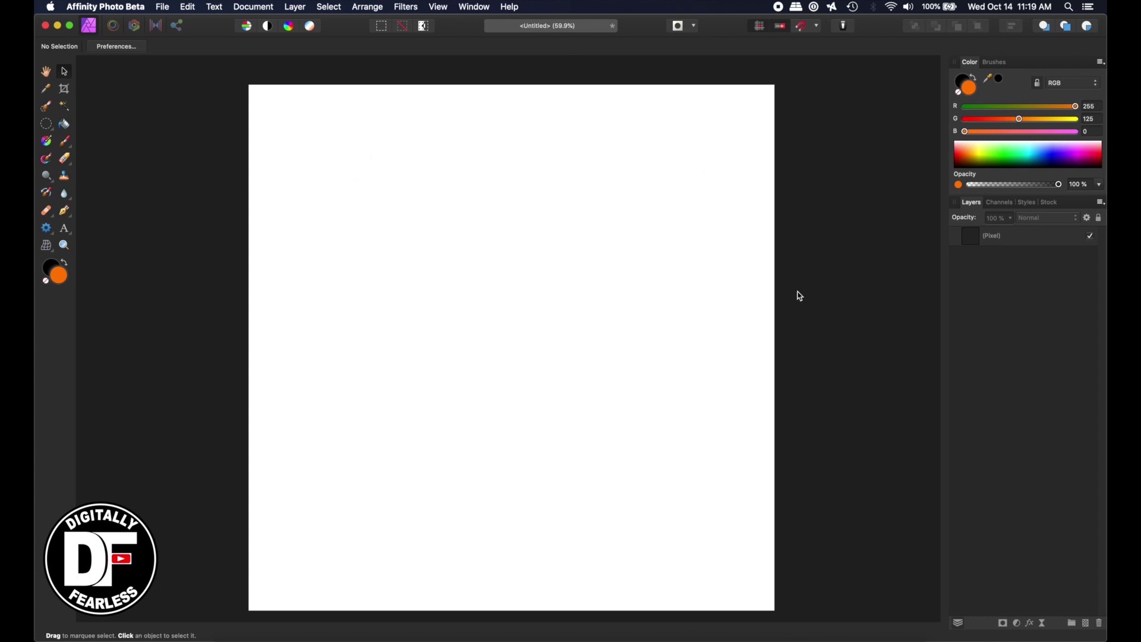
Apply the saved custom Default studio preset to restore the panel layout.
click(440, 8)
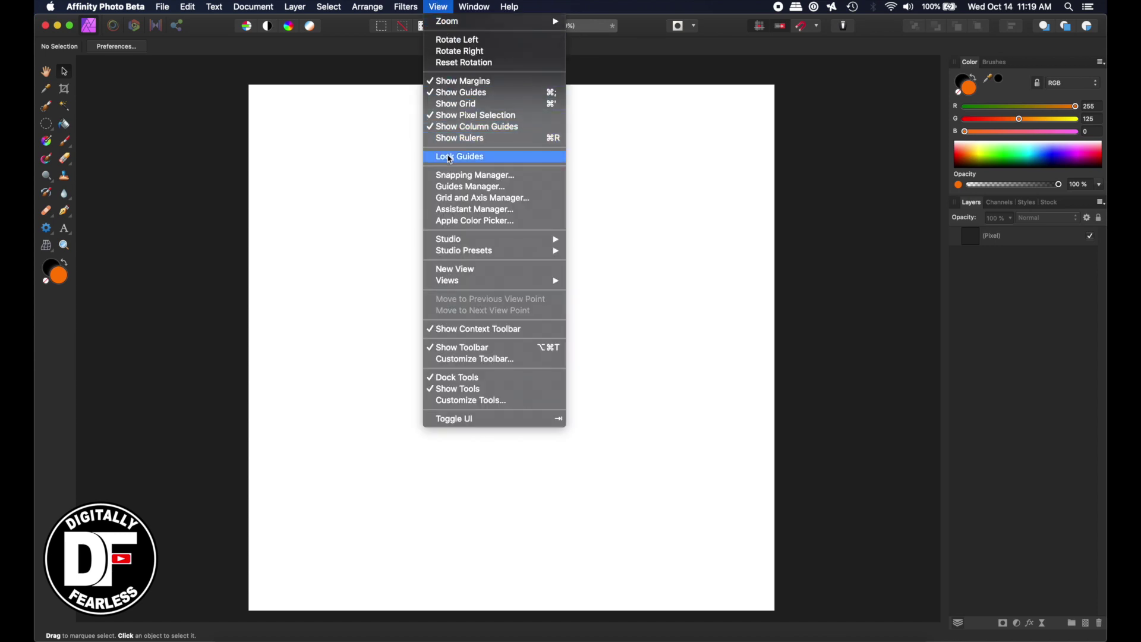
mouse_move(461, 253)
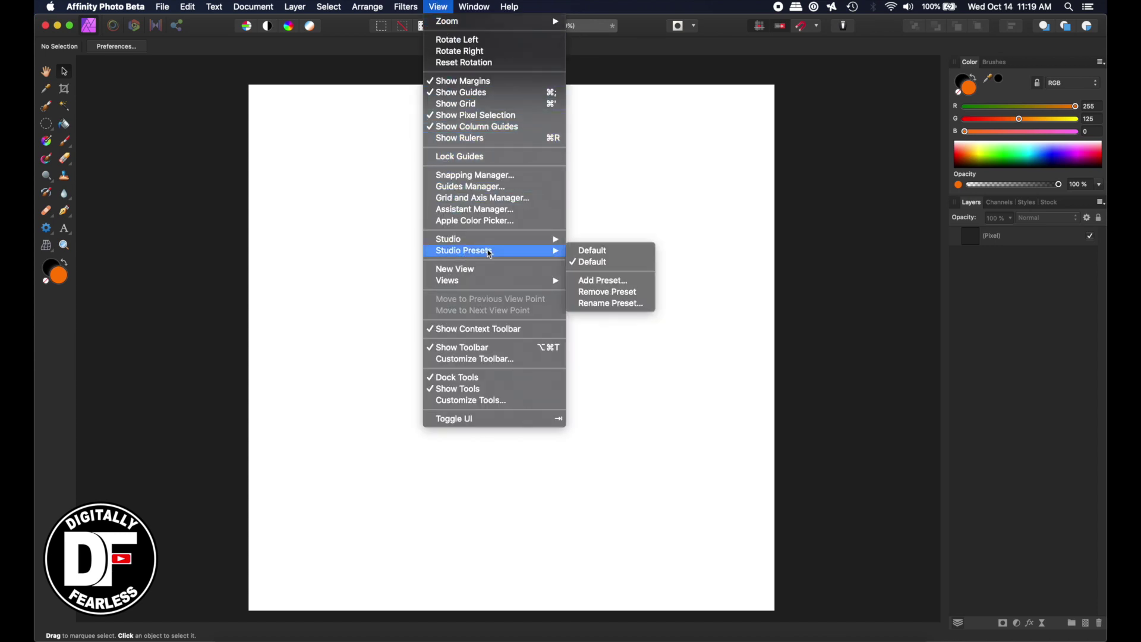
click(614, 263)
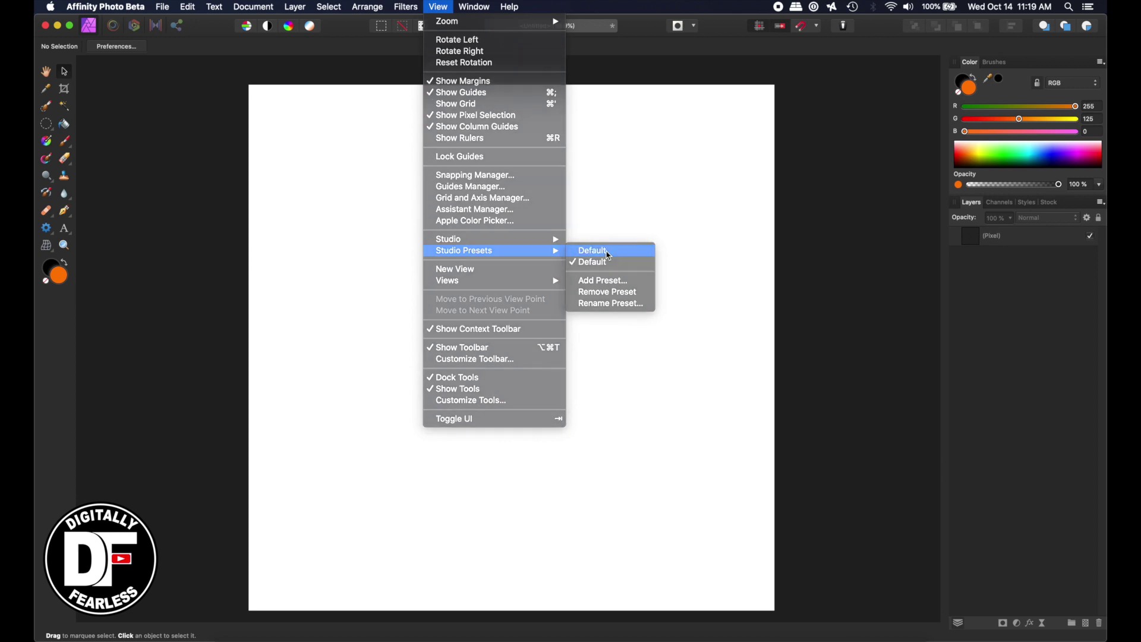